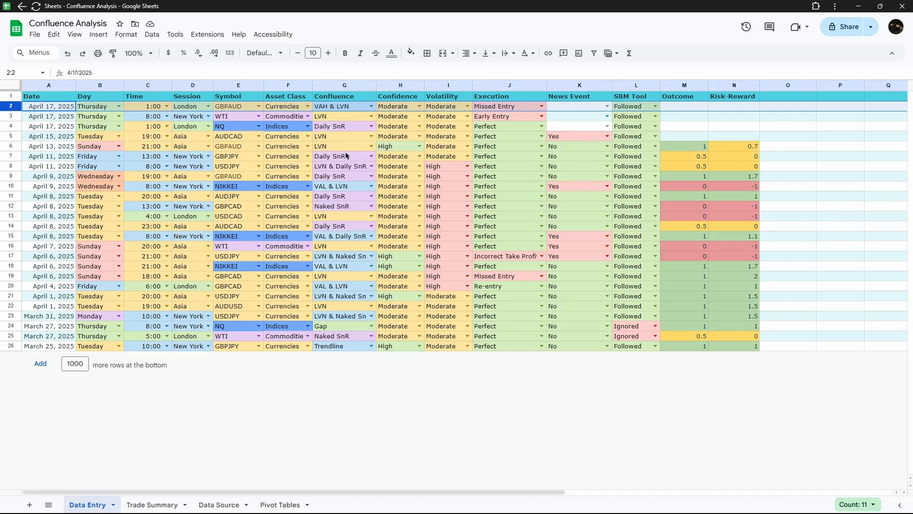
Examine the full trade summary table and its Best Performers and Worst Performers charts on the Trade Summary sheet.
left_click(160, 503)
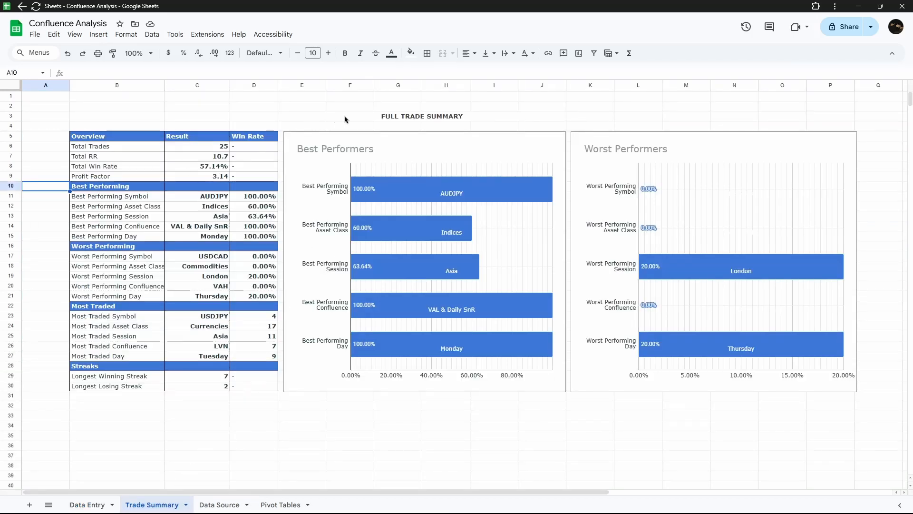
left_click(372, 119)
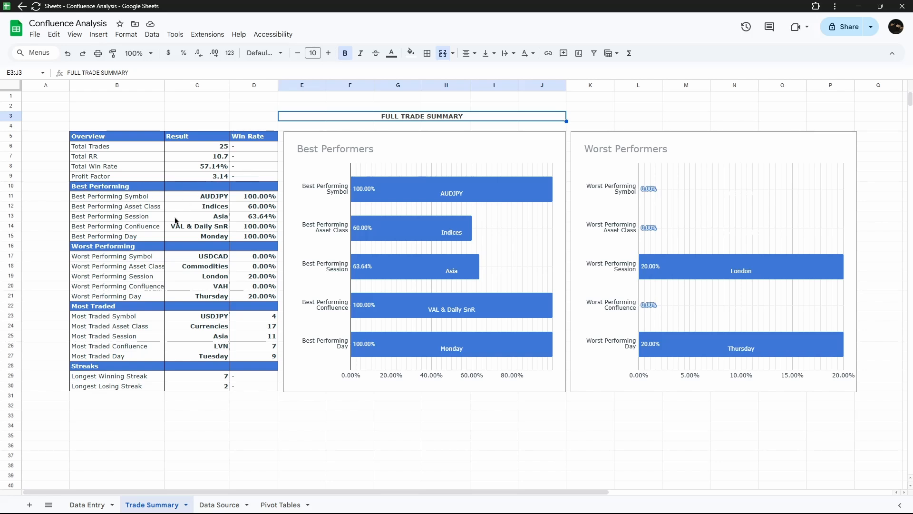
left_click(138, 54)
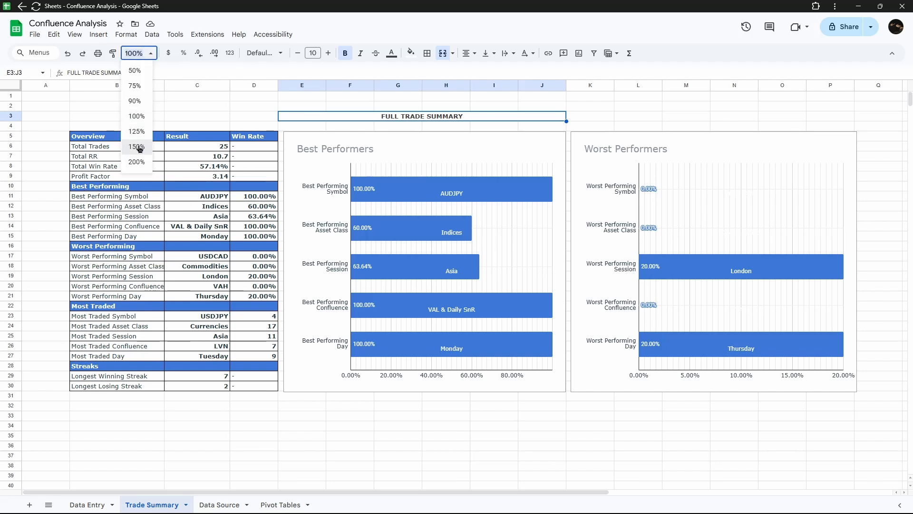
left_click(139, 149)
scroll(218, 259, "down", 2)
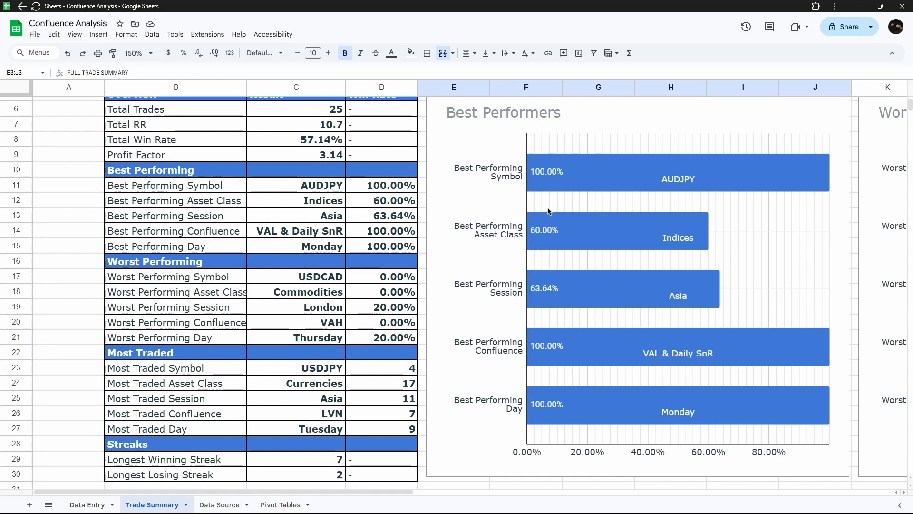
left_click(143, 52)
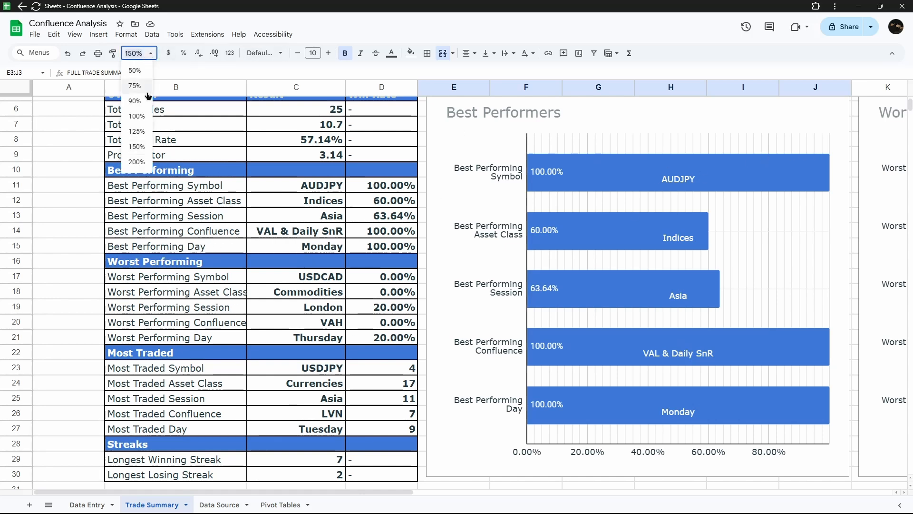
left_click(137, 116)
scroll(396, 109, "up", 2)
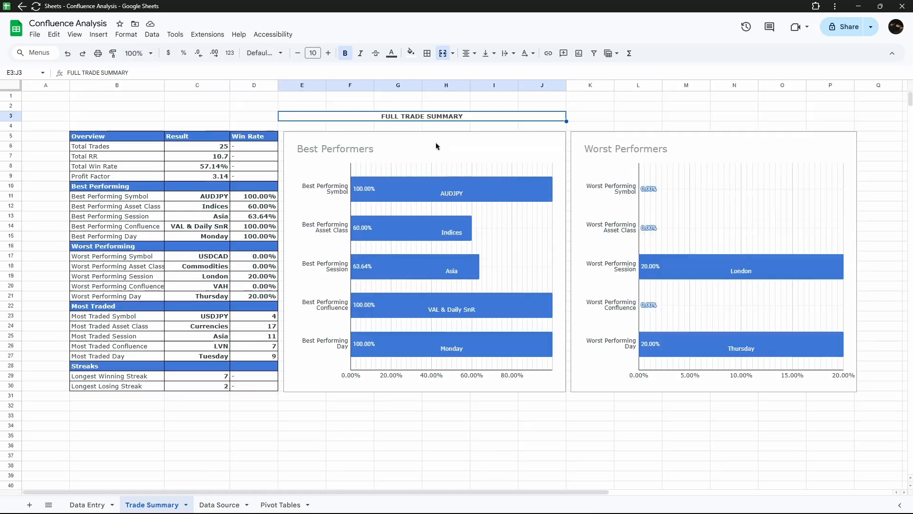
left_click(368, 149)
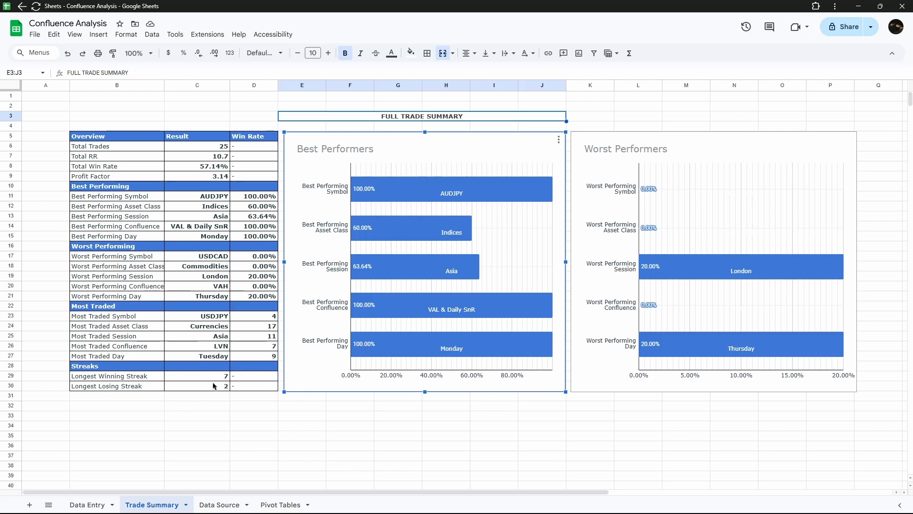
left_click(364, 436)
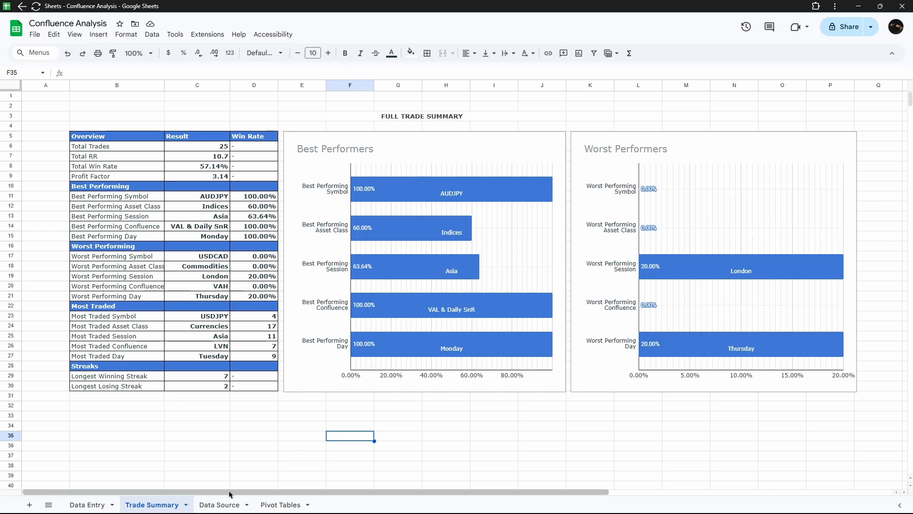
Examine the symbol, confluence, asset, session and day statistics tables on the Data Source sheet.
left_click(224, 505)
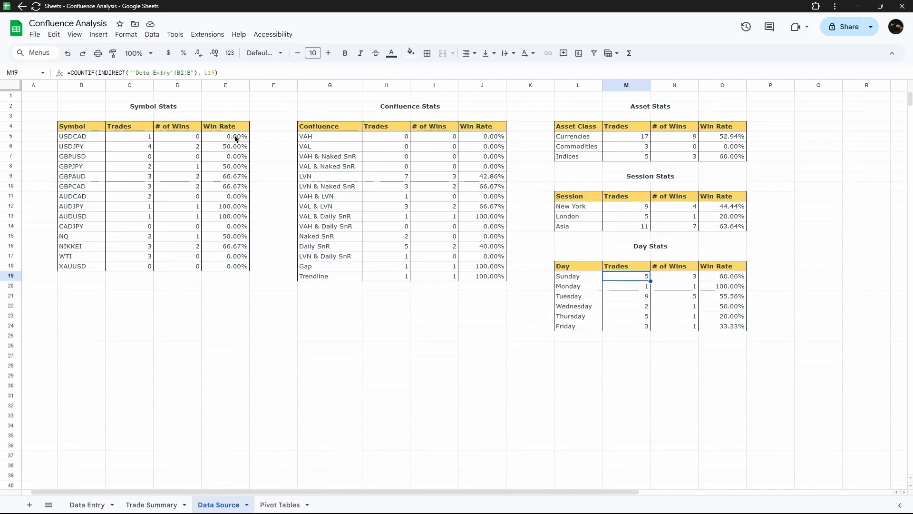
left_click(138, 53)
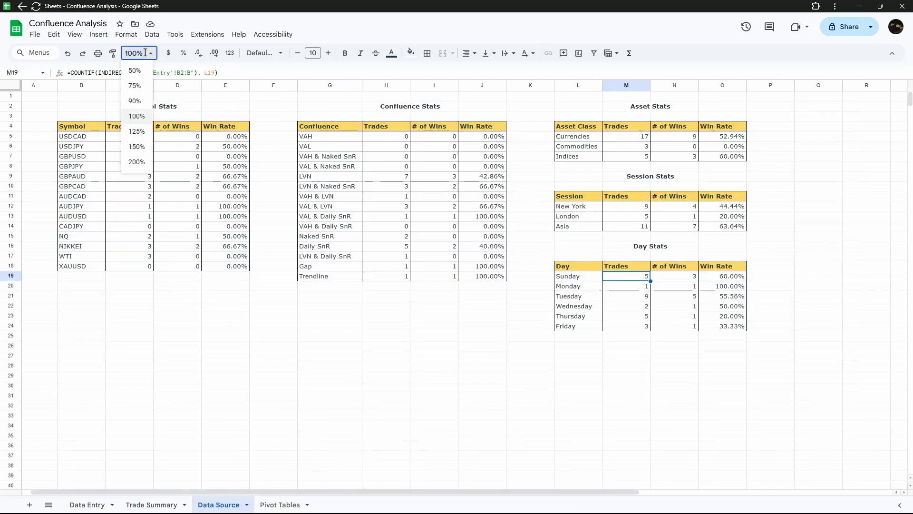
left_click(137, 147)
left_click(377, 122)
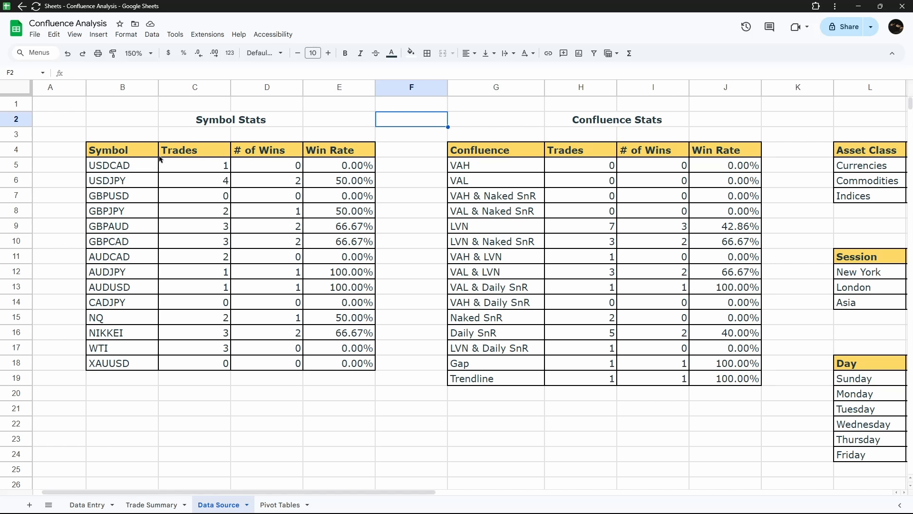
left_click(186, 150)
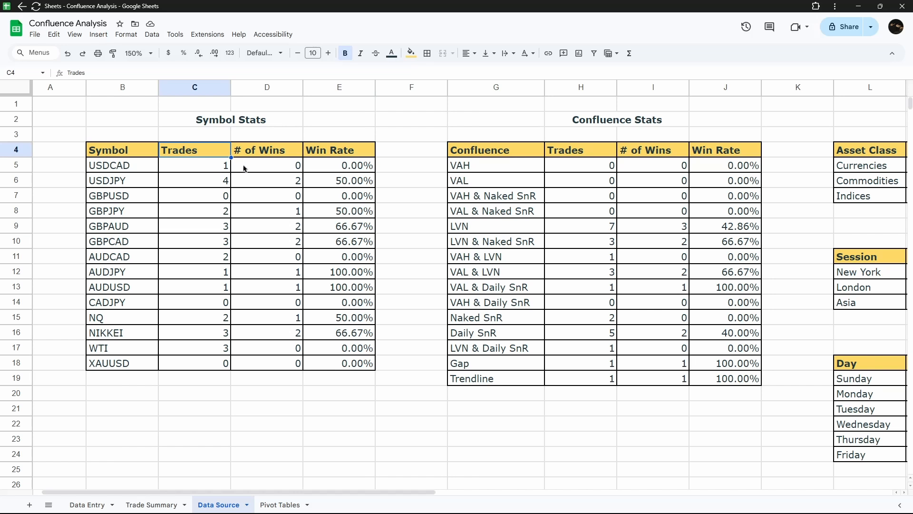
left_click(292, 167)
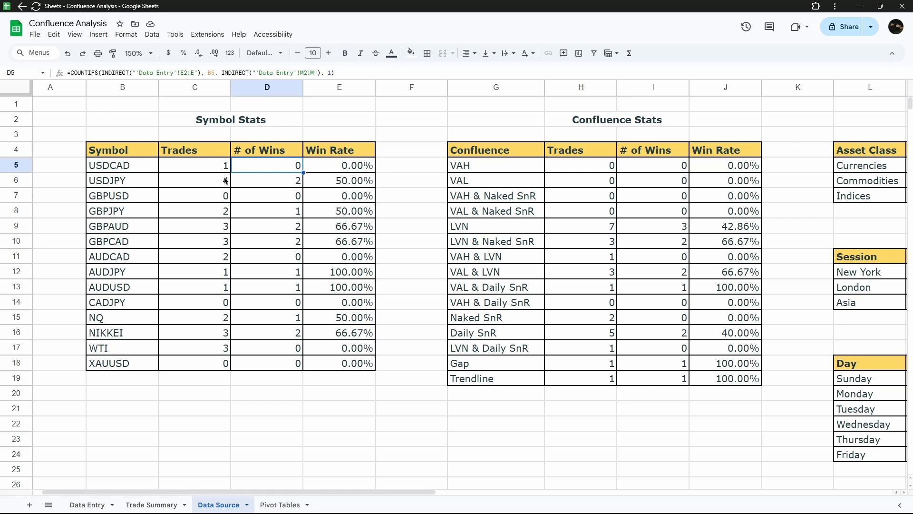
left_click_drag(171, 494, 306, 494)
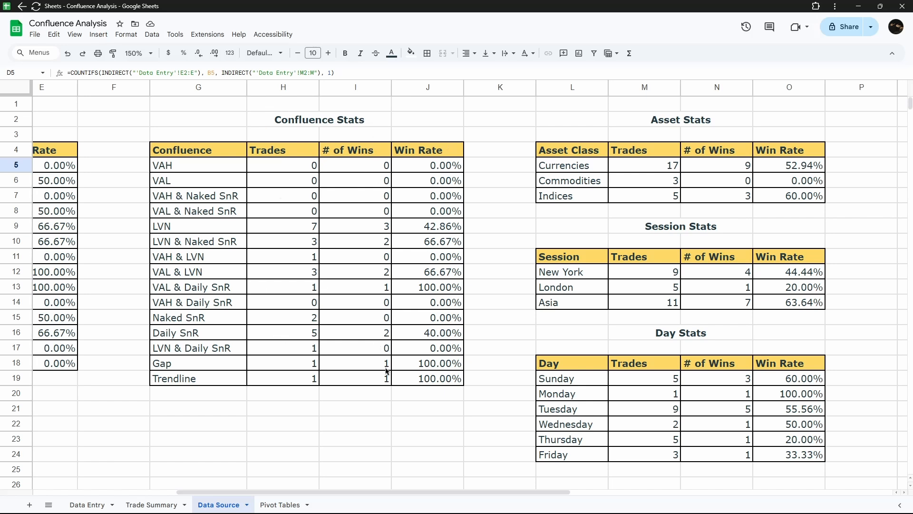
left_click_drag(289, 493, 305, 493)
left_click_drag(378, 493, 383, 492)
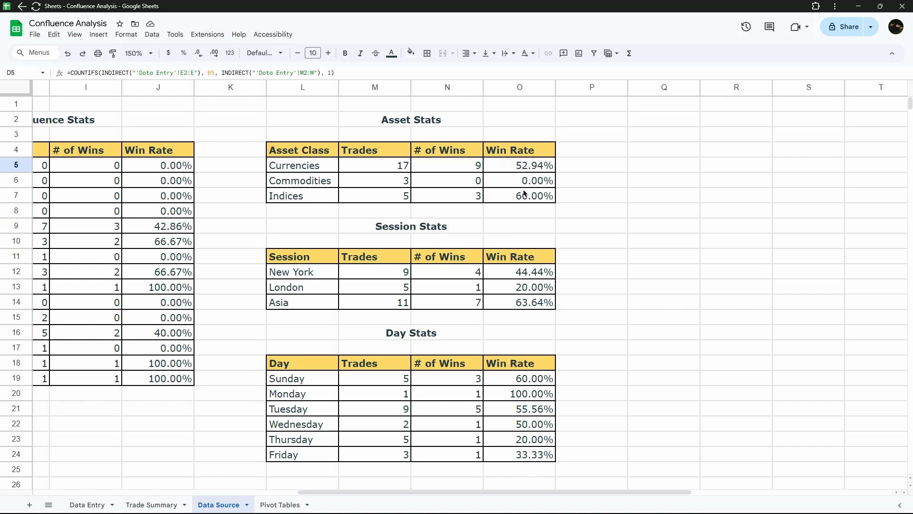
left_click(148, 53)
left_click(135, 119)
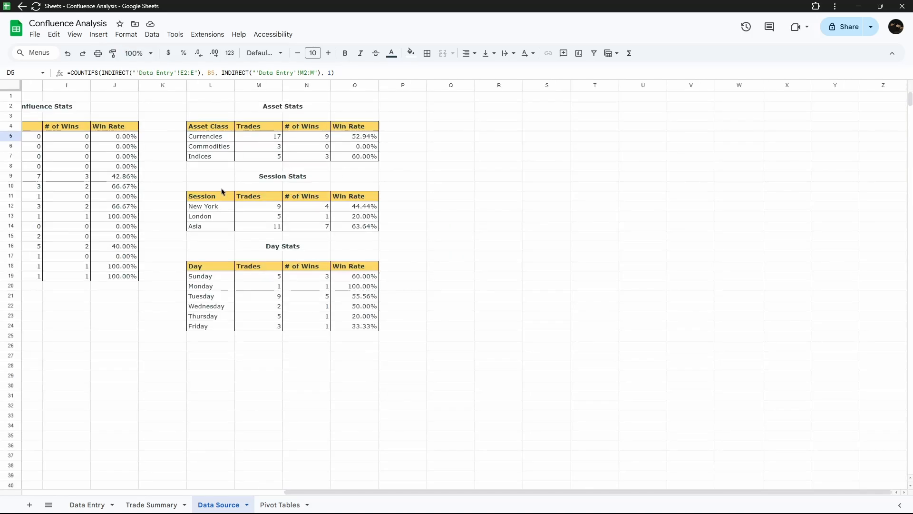
left_click_drag(301, 492, 26, 496)
Look over the Trade Summary, Data Entry and Data Source sheets once more.
left_click(278, 507)
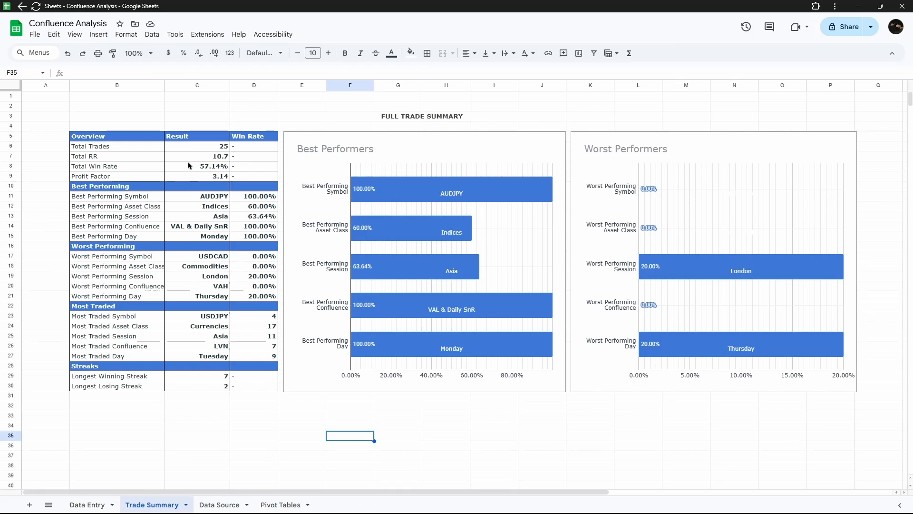
left_click(94, 503)
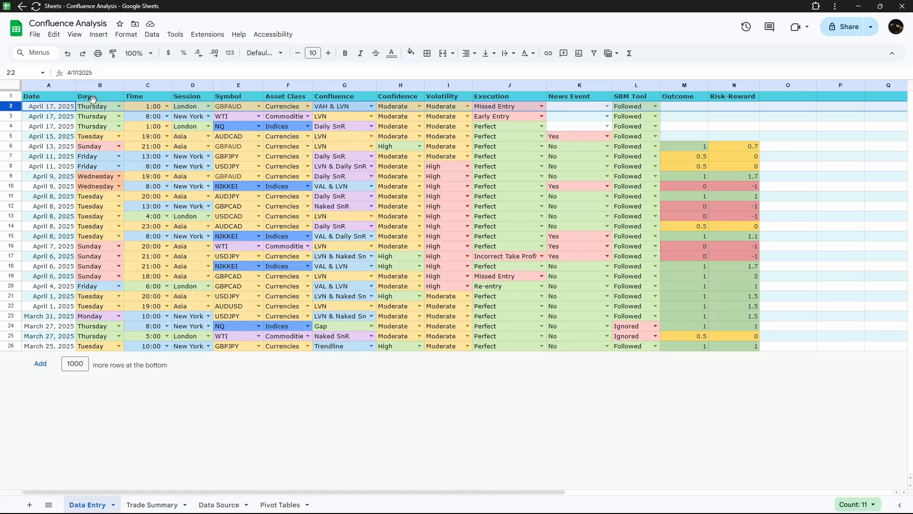
left_click(161, 504)
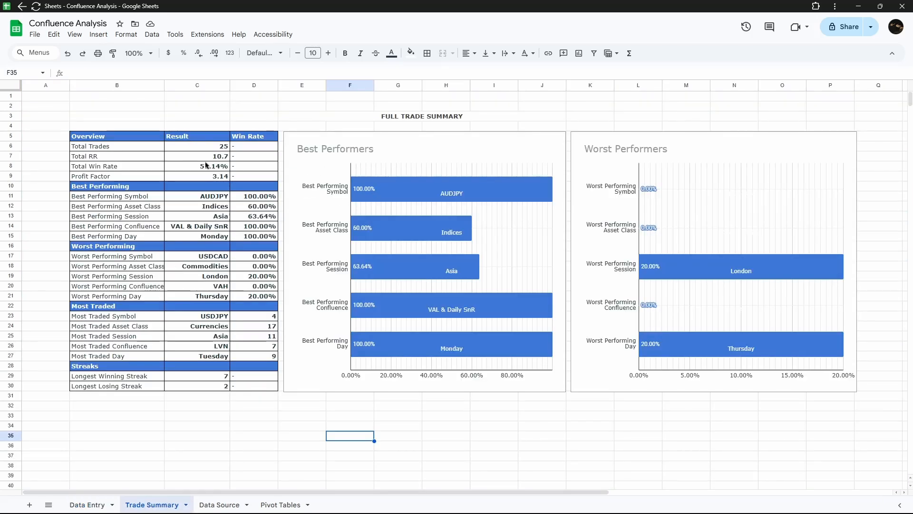
left_click(224, 506)
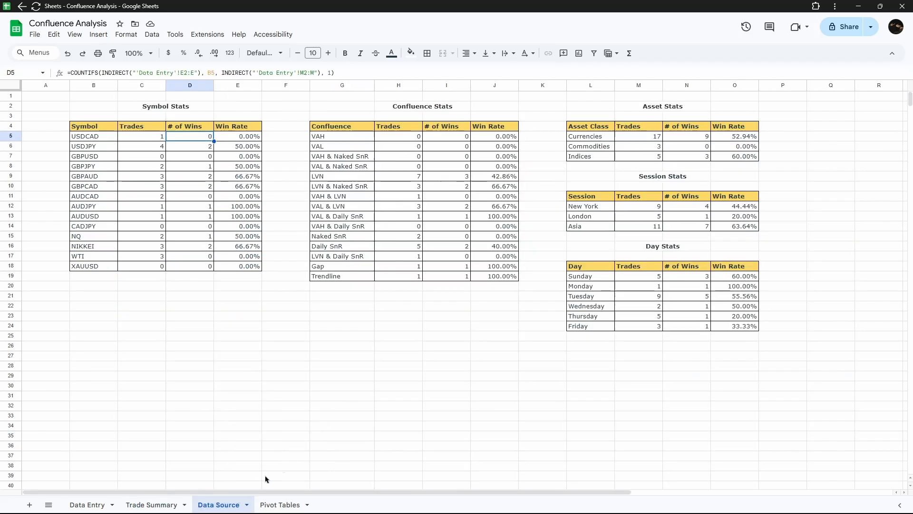
Move the Win Rate for Confluence chart on the Pivot Tables sheet slightly down and closer to the pivot table.
left_click(275, 505)
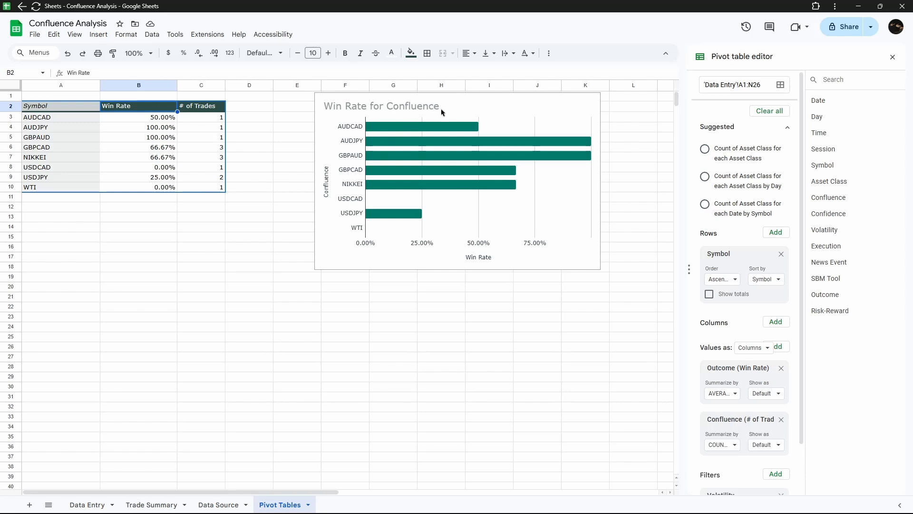
left_click(483, 104)
left_click_drag(483, 104, 440, 111)
Examine the symbol pivot table's rows, values and volatility filter on the Pivot Tables sheet.
left_click(144, 504)
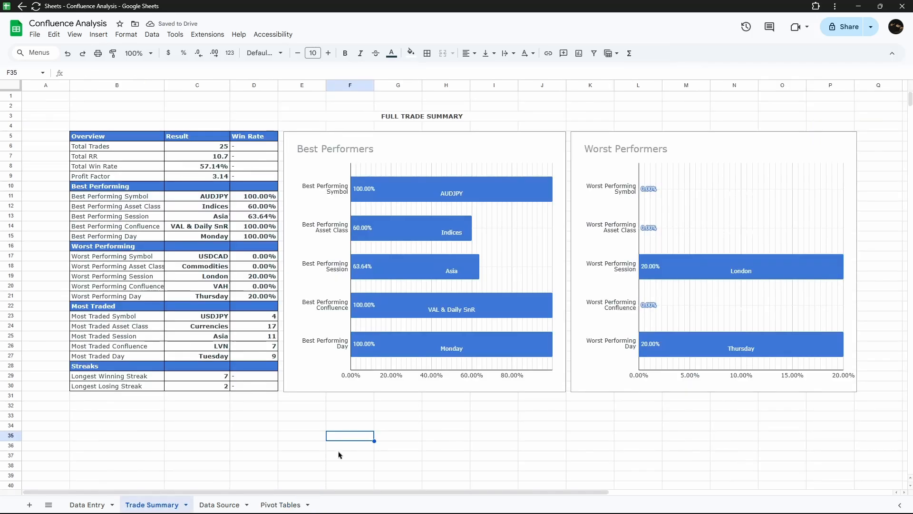
left_click(284, 504)
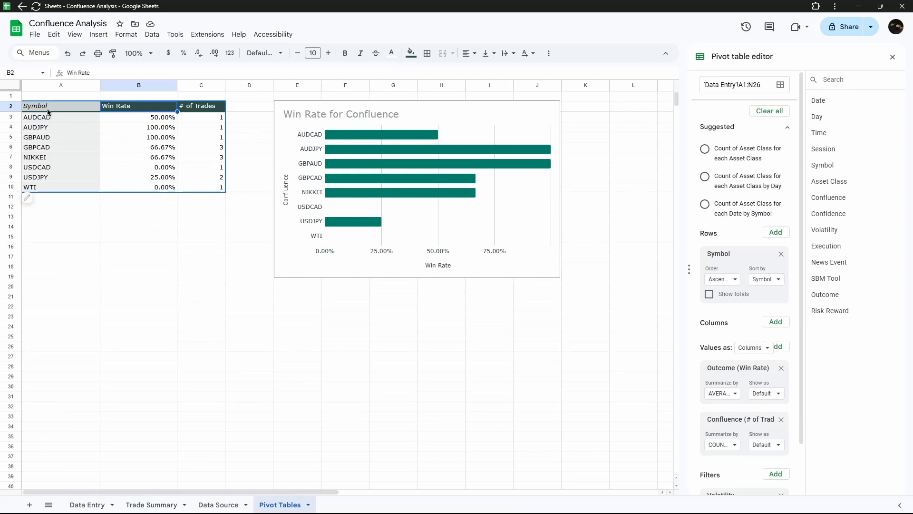
scroll(737, 454, "down", 2)
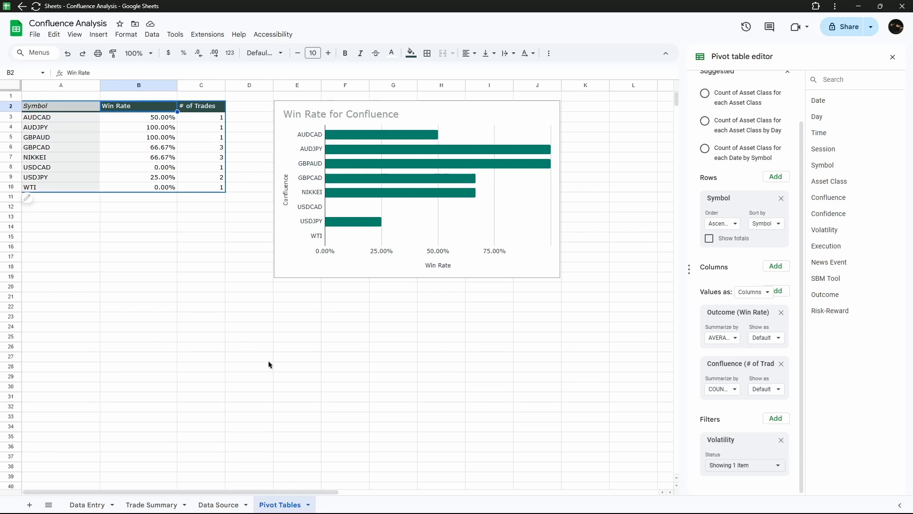
Insert an empty row above row 2 on the Data Entry sheet for a new trade.
left_click(89, 505)
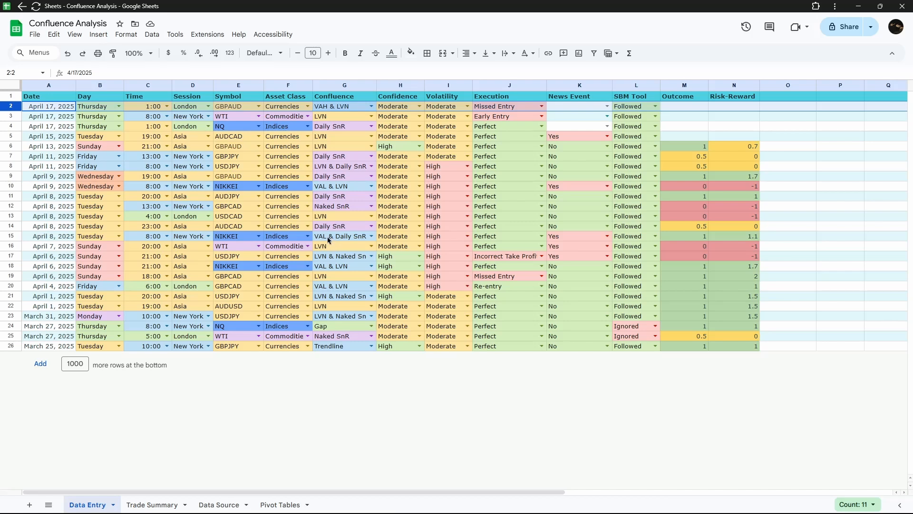
left_click(193, 346)
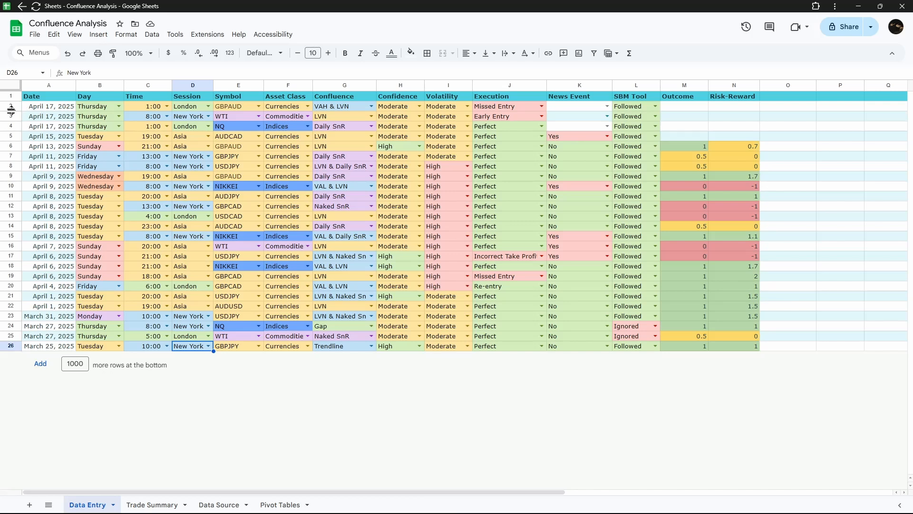
mouse_move(329, 489)
left_click(11, 106)
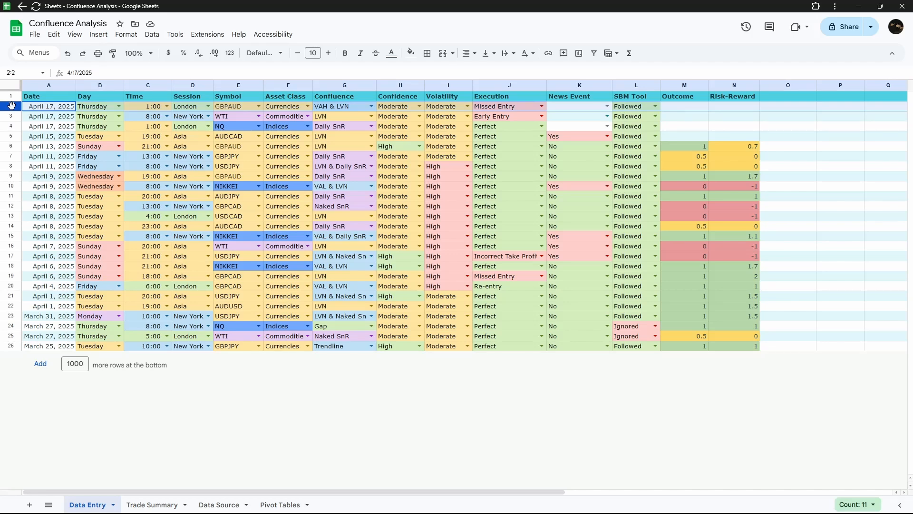
right_click(12, 105)
left_click(45, 184)
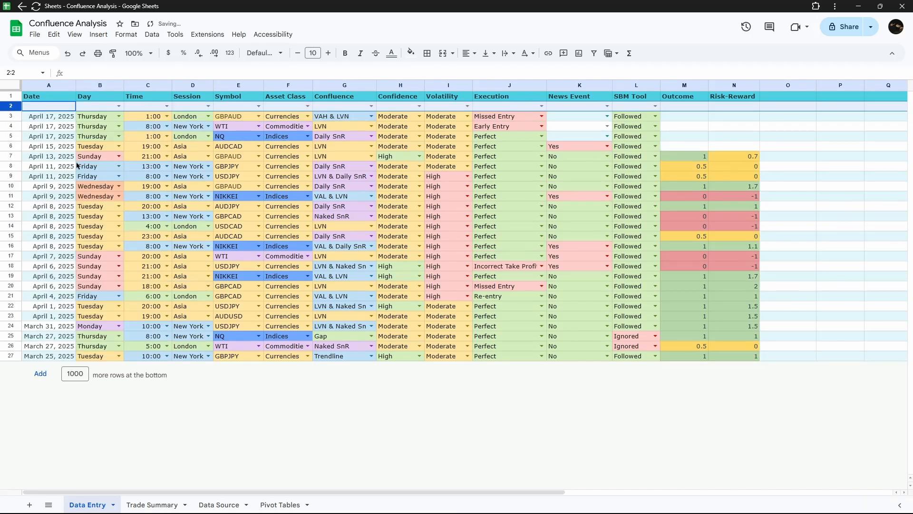
Enter April 20, 2025 as the date in the empty row 2.
left_click(235, 356)
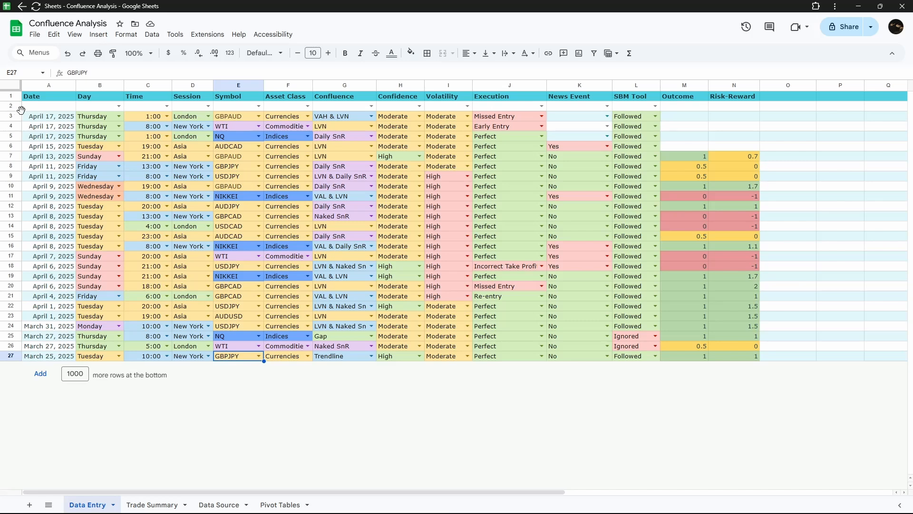
left_click(50, 107)
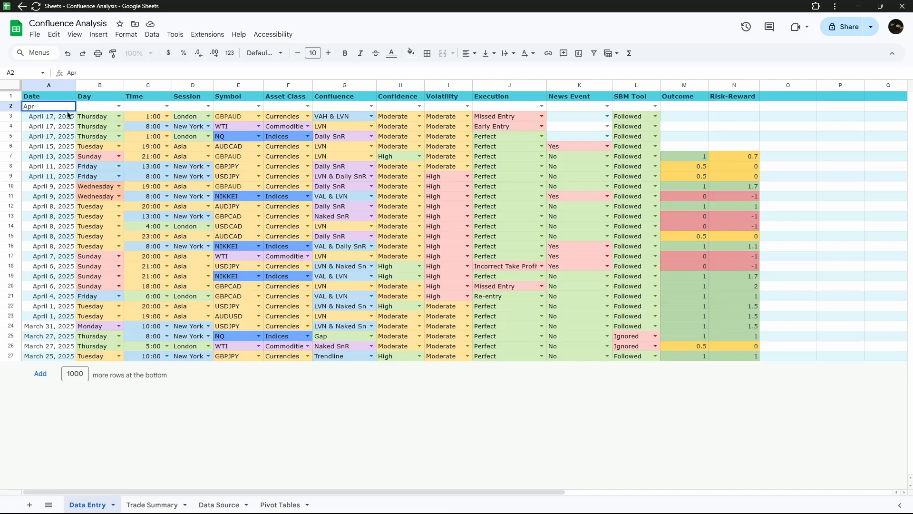
key("Return")
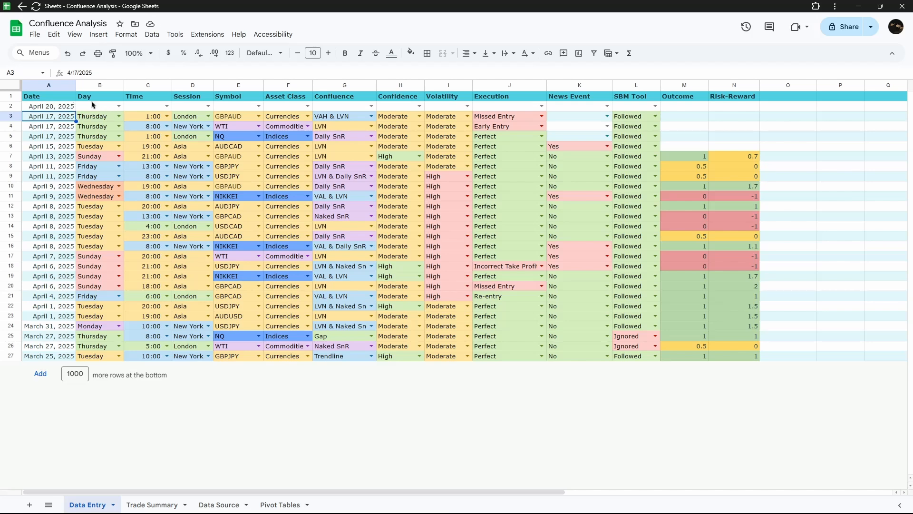
Set the April 20 trade's day to Sunday and its time to 20:00.
left_click(120, 107)
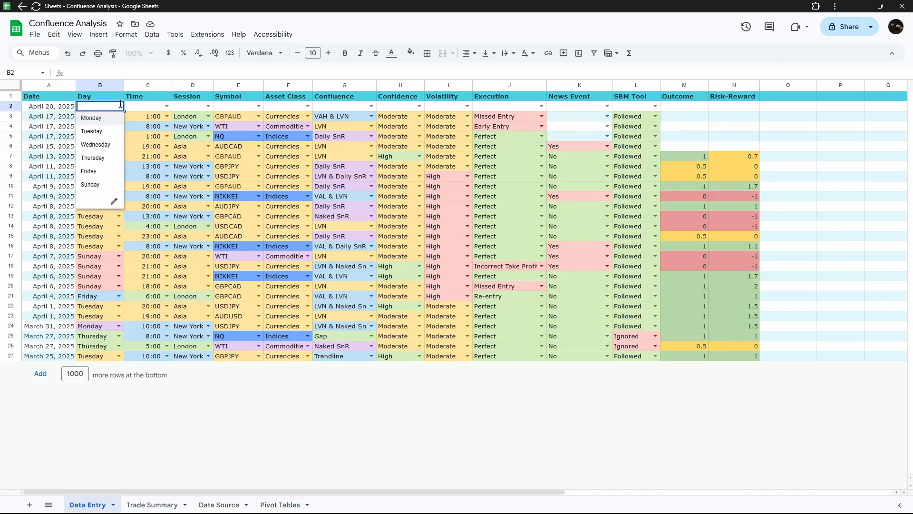
left_click(97, 185)
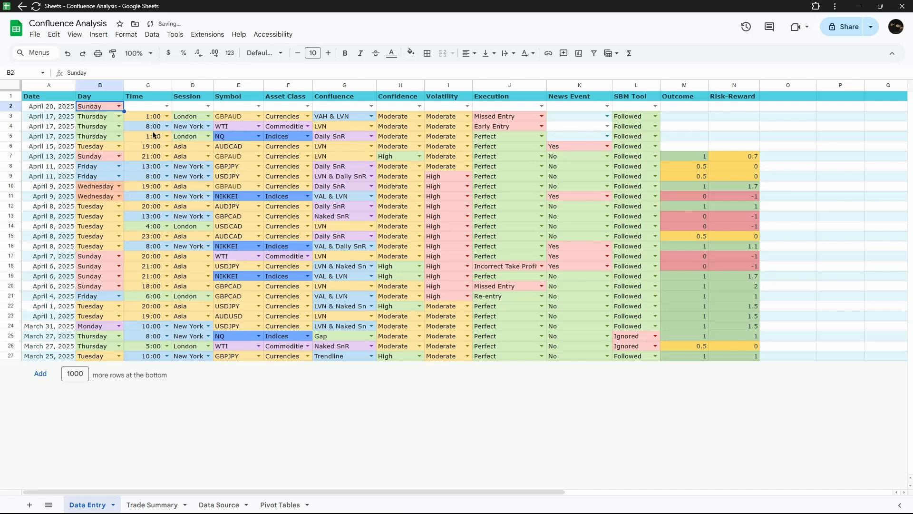
left_click(166, 105)
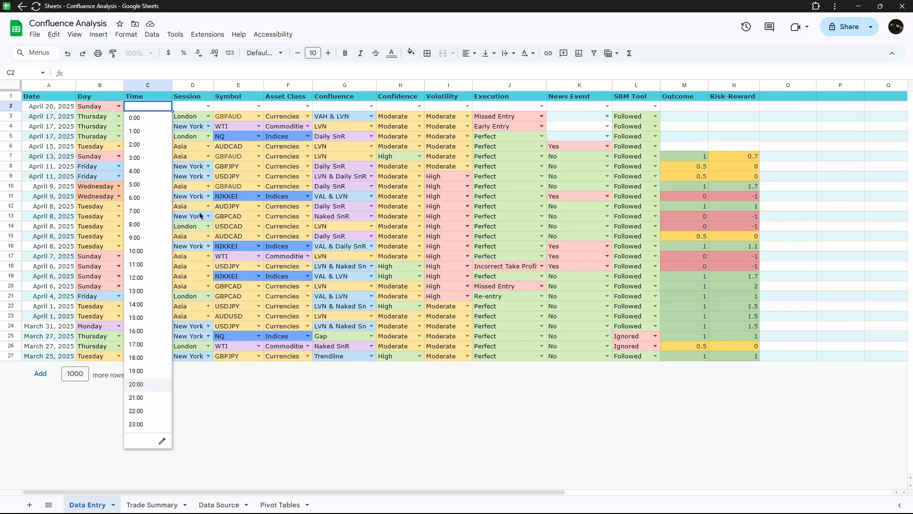
left_click(140, 386)
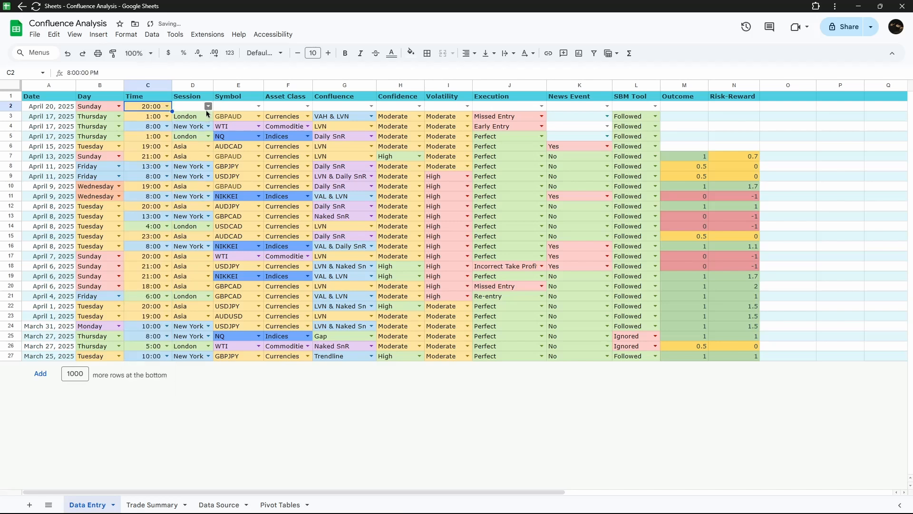
Set the April 20 trade's session to Asia and its symbol to USDCAD.
left_click(209, 106)
left_click(189, 131)
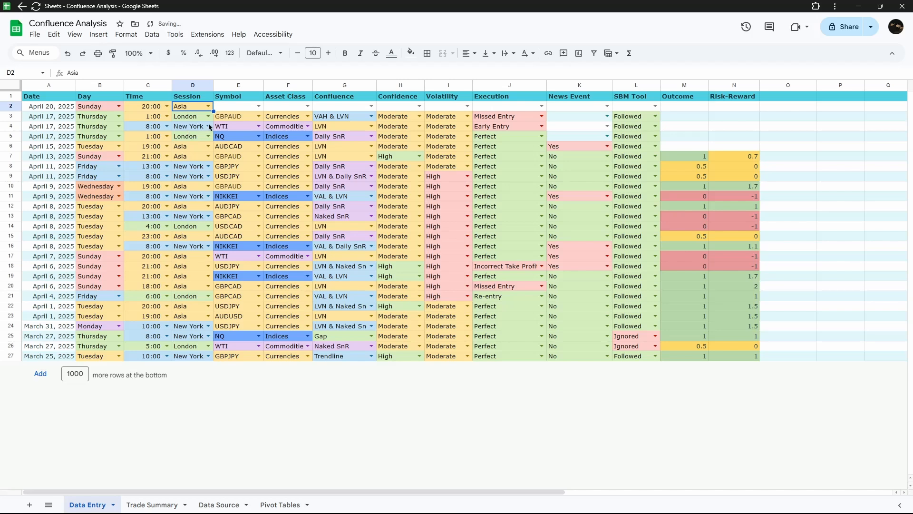
left_click(258, 106)
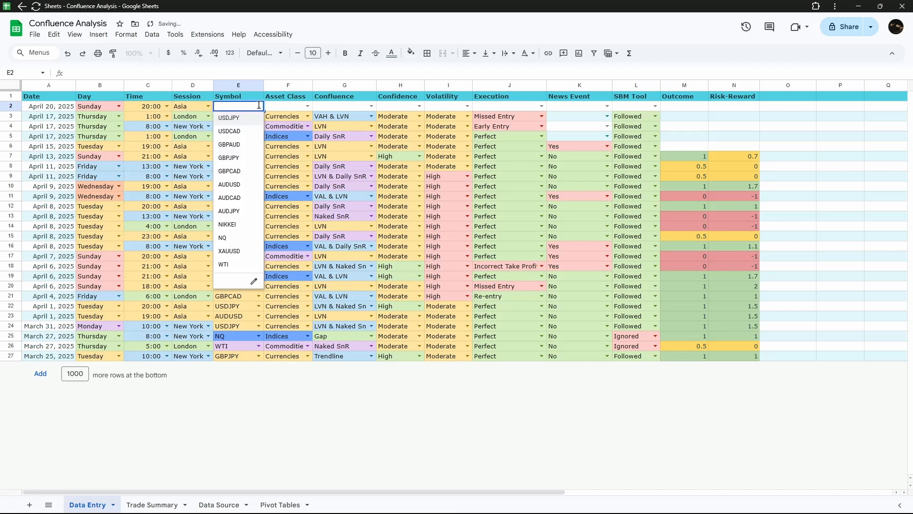
left_click(239, 132)
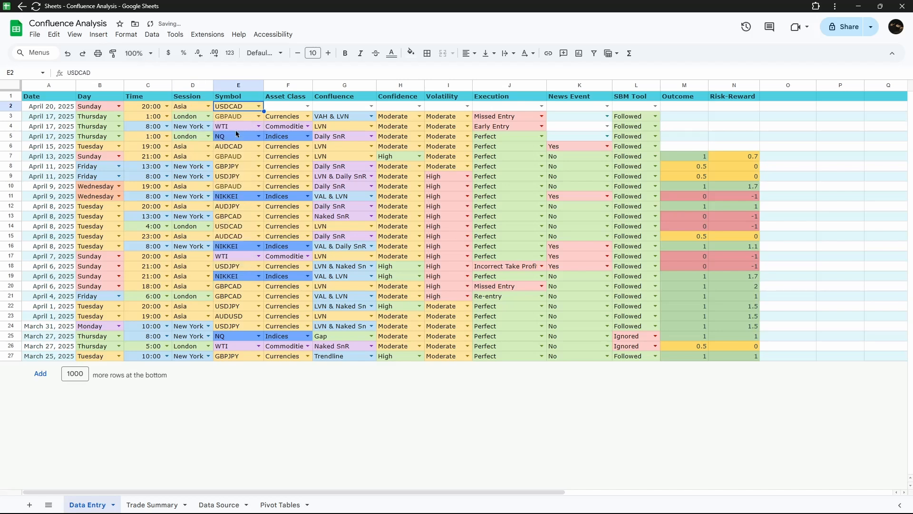
Set the April 20 trade's asset class to Currencies and its confluence to Daily SnR.
left_click(307, 106)
left_click(276, 119)
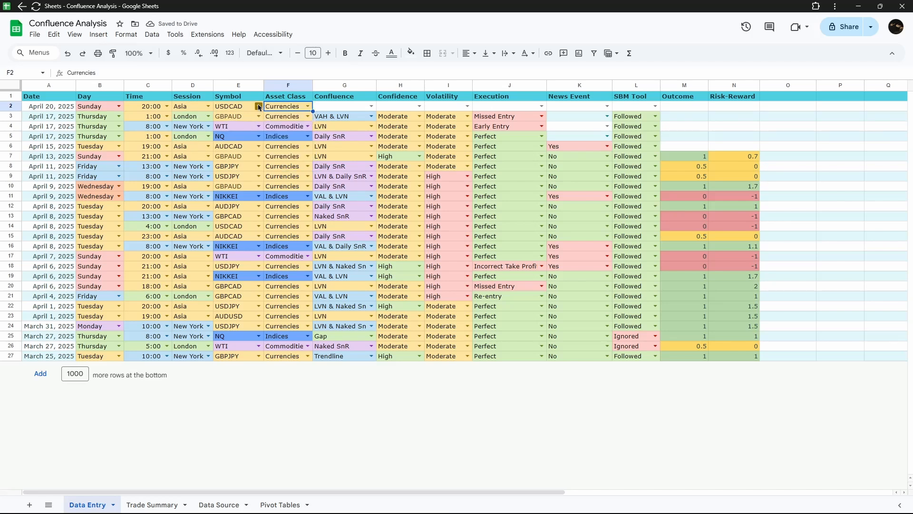
left_click(259, 106)
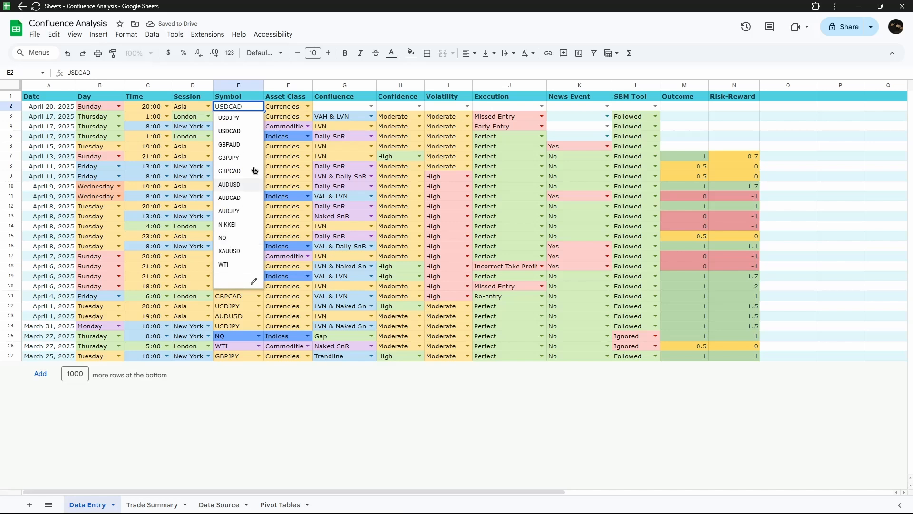
left_click(308, 106)
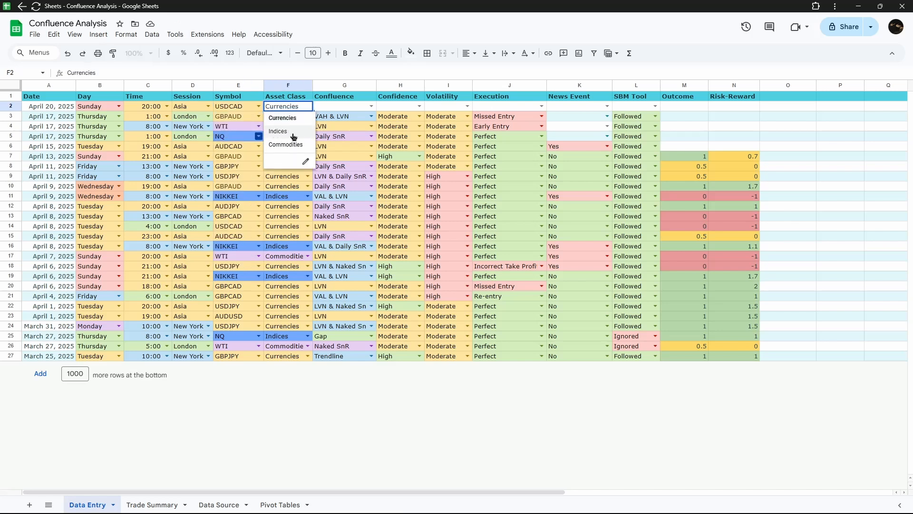
left_click(344, 356)
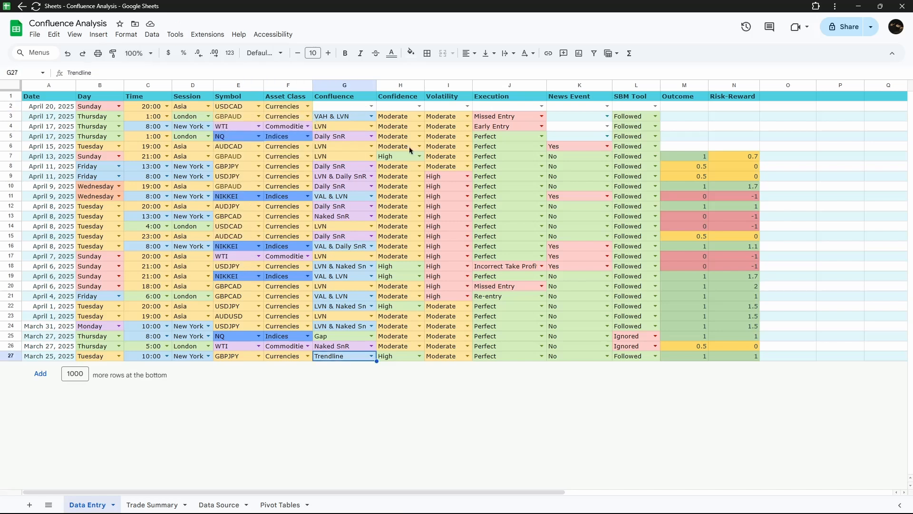
left_click(372, 105)
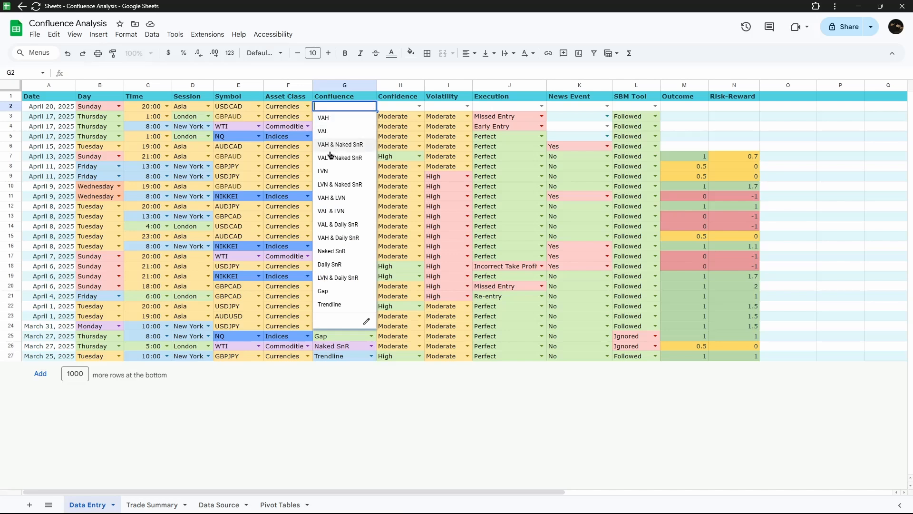
left_click(337, 265)
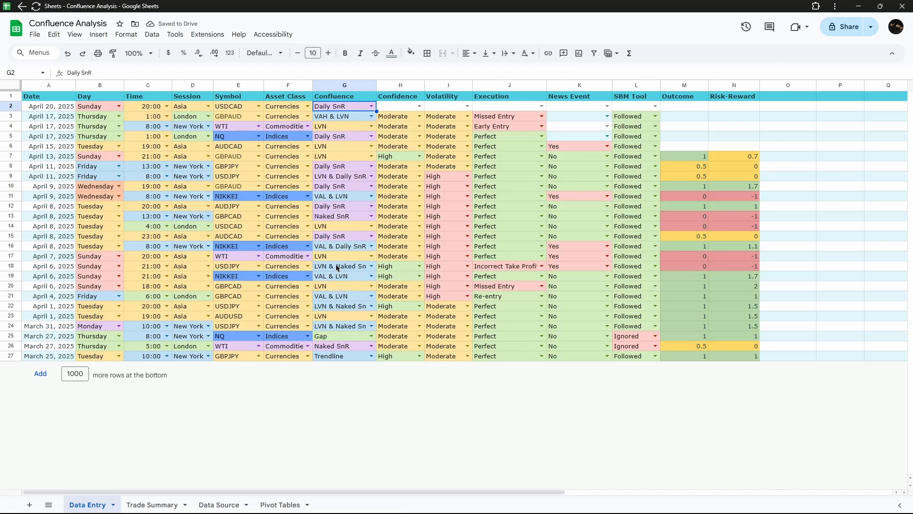
Set both the confidence and the volatility of the April 20 trade to Moderate.
left_click(419, 106)
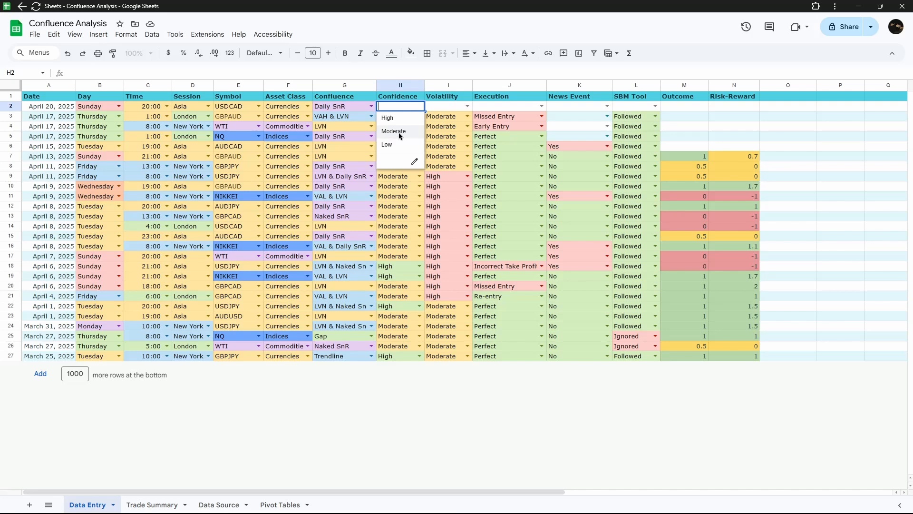
left_click(398, 133)
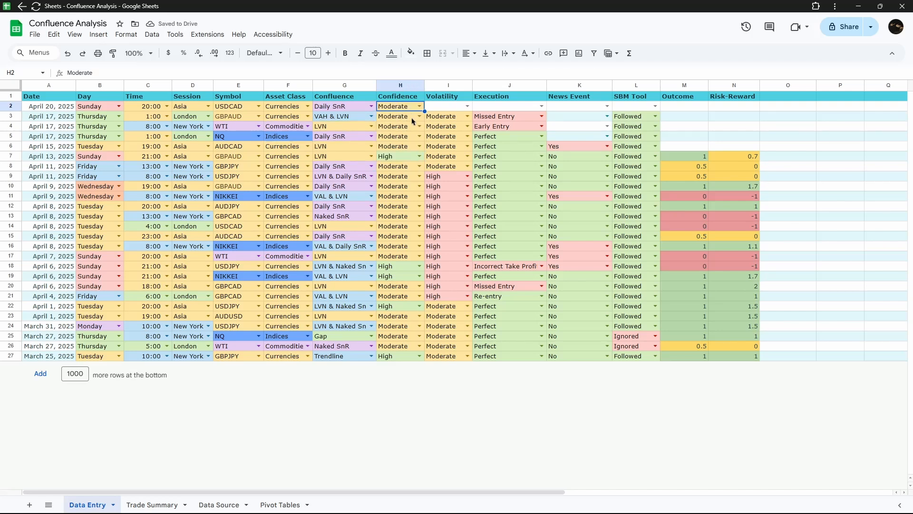
left_click(466, 106)
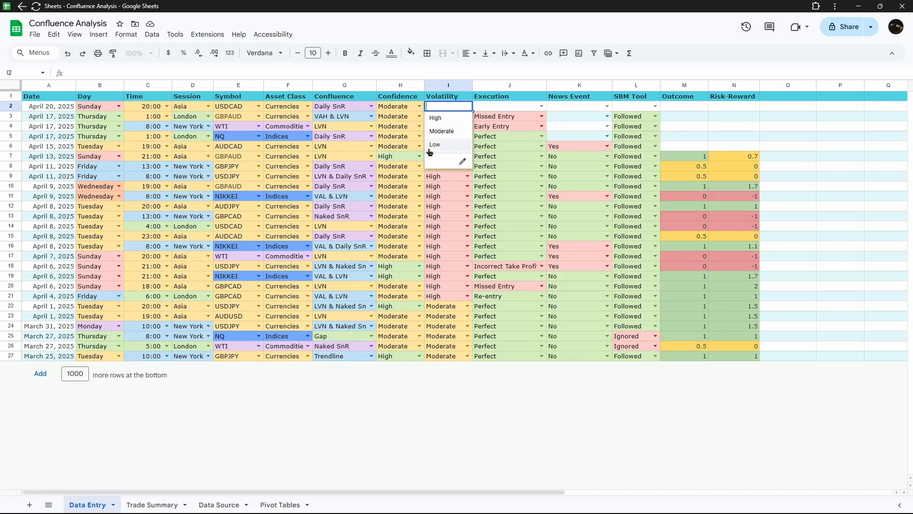
left_click(448, 132)
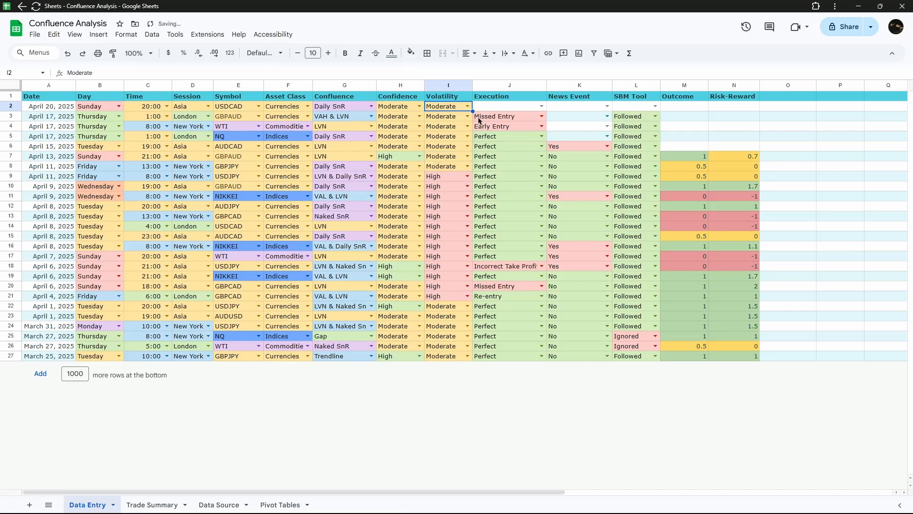
Record the April 20 trade's execution as Perfect and its news event as Yes.
left_click(541, 106)
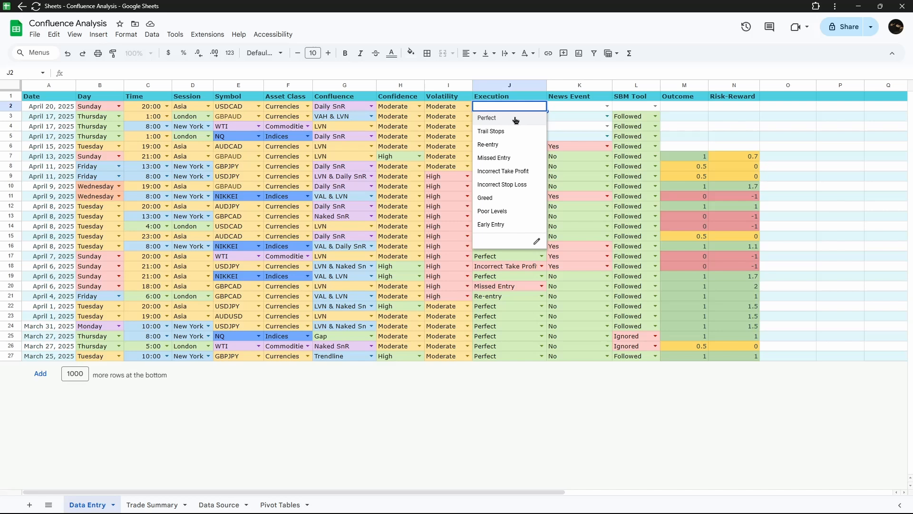
left_click(517, 119)
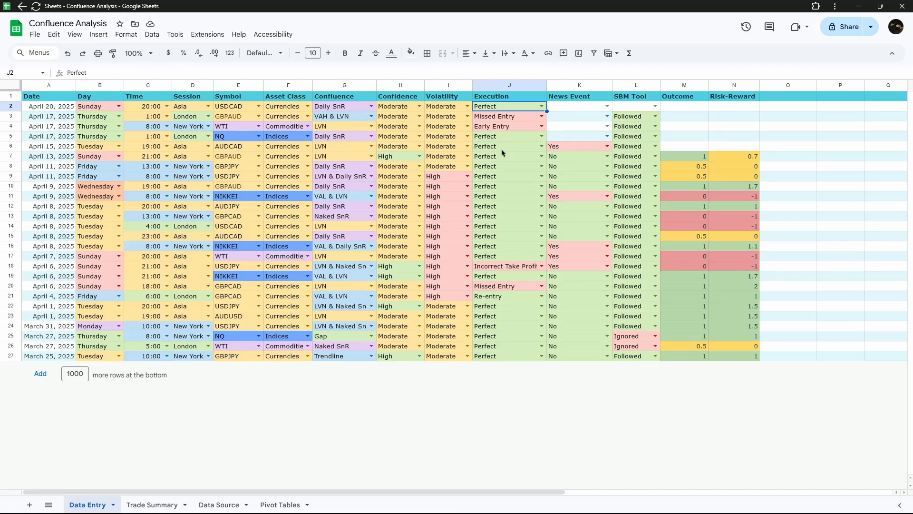
left_click(608, 105)
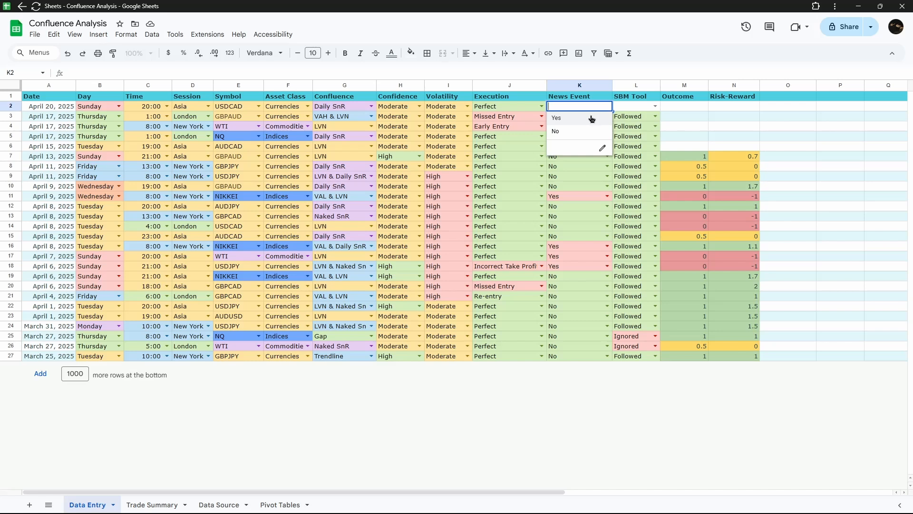
left_click(592, 119)
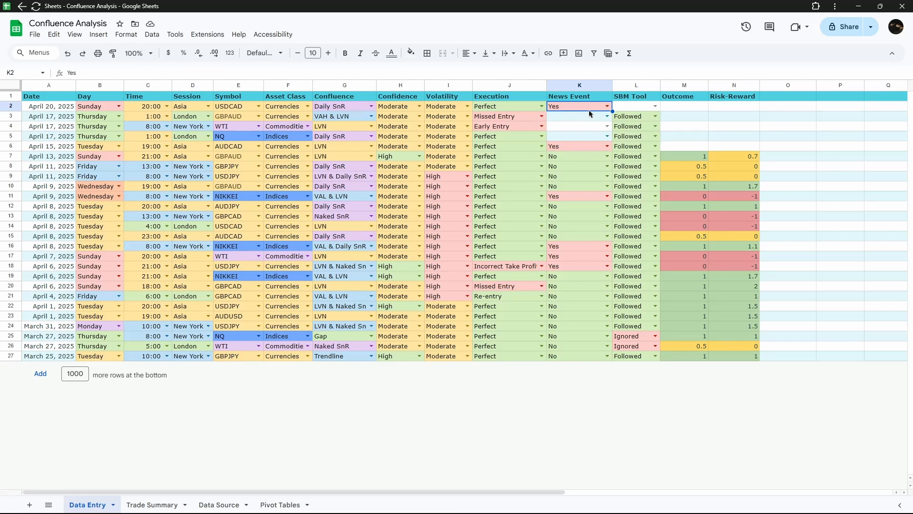
left_click(638, 85)
right_click(638, 84)
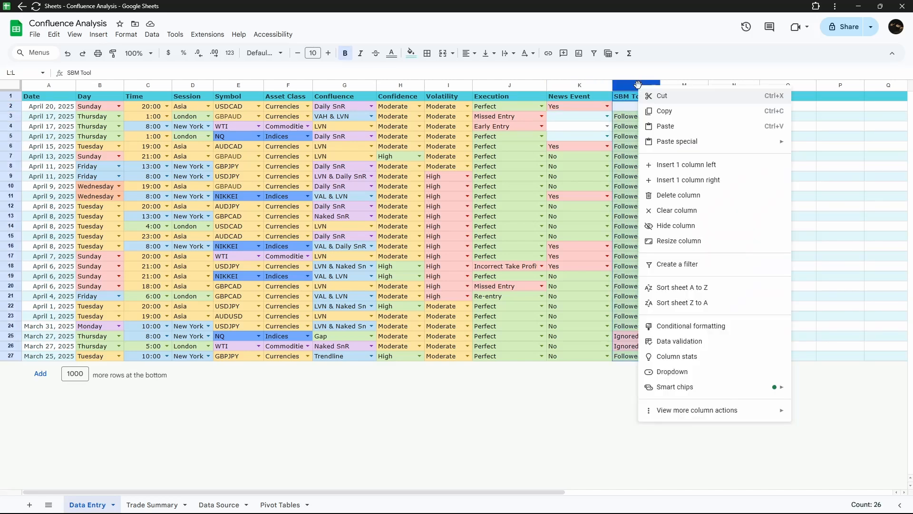
left_click(559, 404)
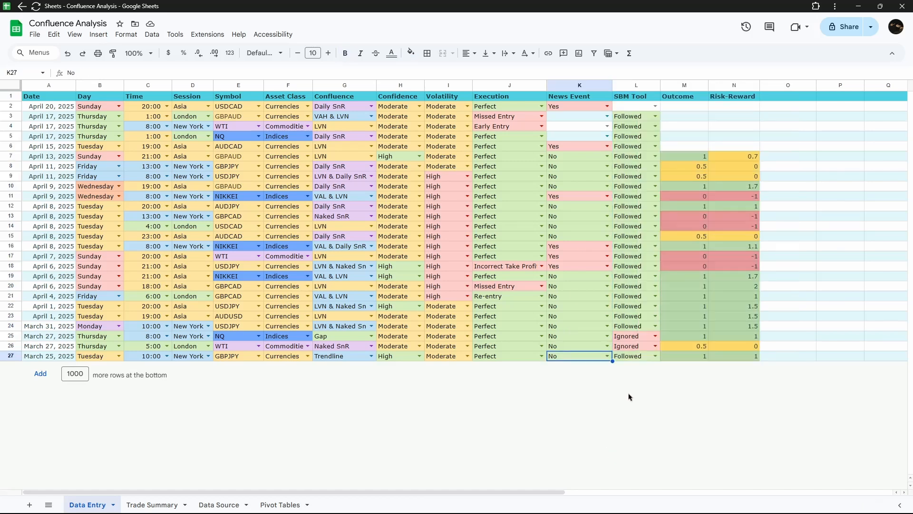
Switch to Notion's Currency Analysis page, examine the USD market factor table, and return to the Confluence Analysis spreadsheet.
left_click(581, 504)
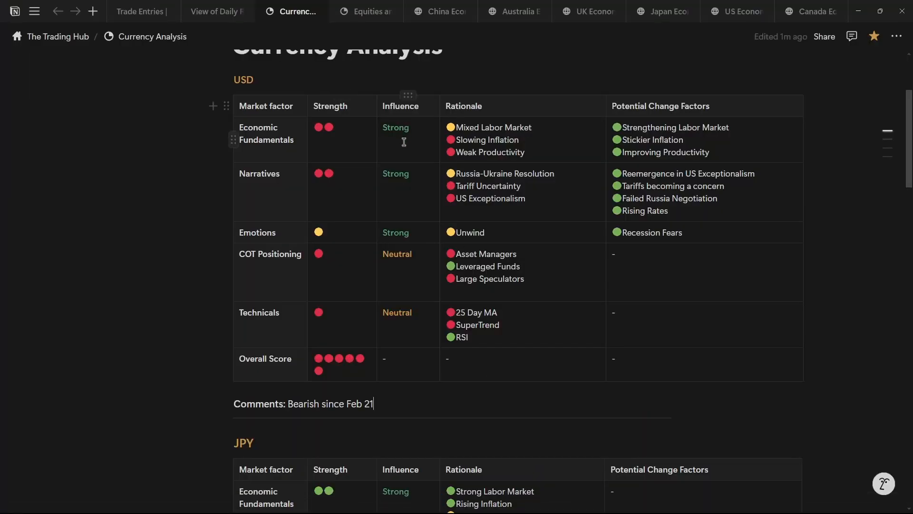
scroll(397, 163, "up", 1)
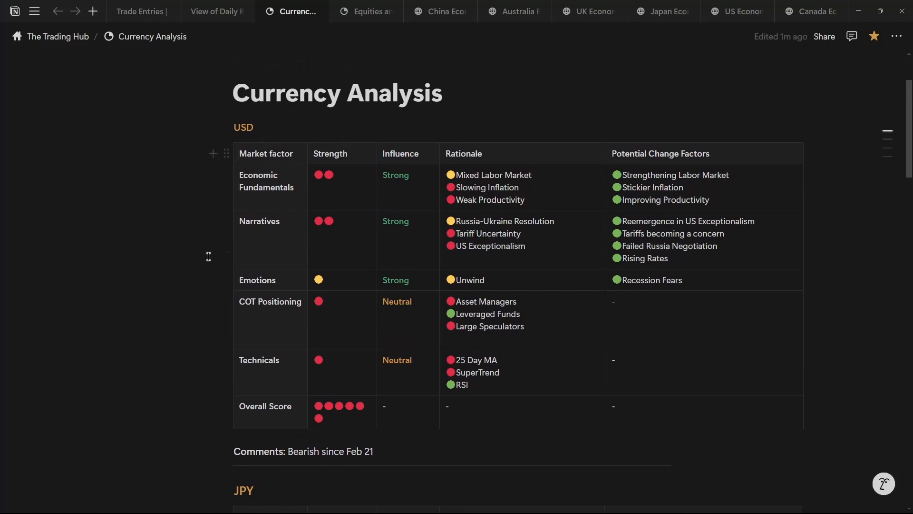
scroll(265, 145, "down", 1)
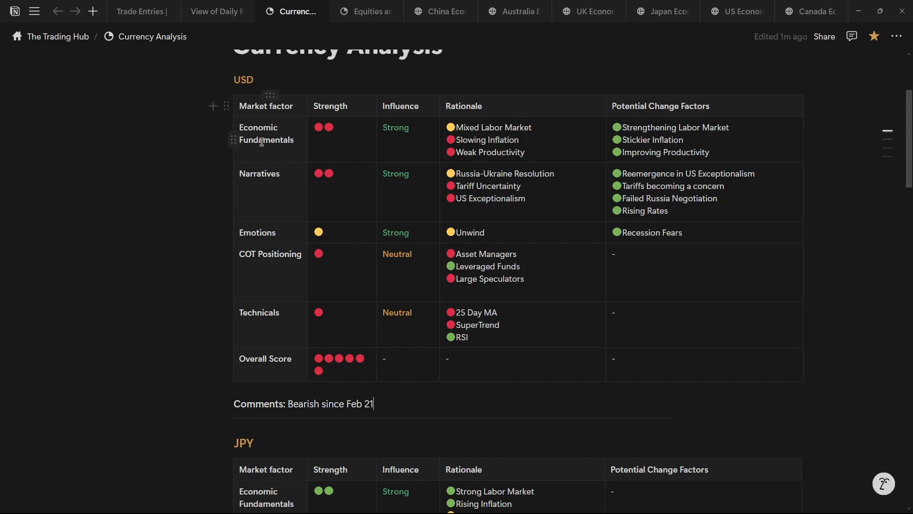
key("alt+Tab")
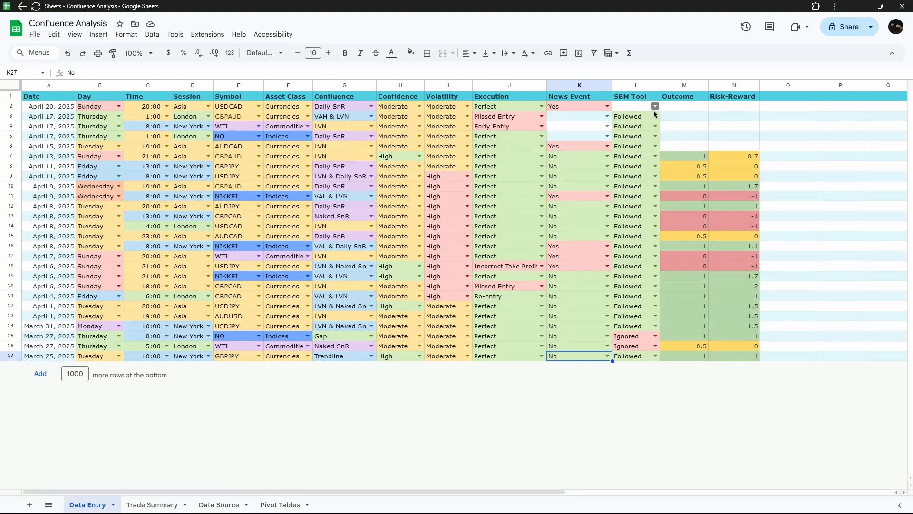
Set the April 20 trade's SBM Tool value to Followed and view the available options.
left_click(655, 106)
left_click(622, 119)
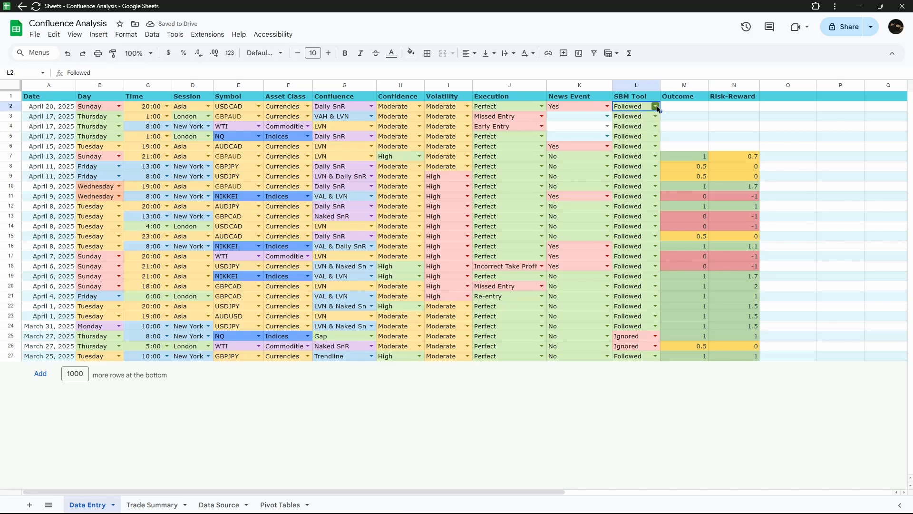
left_click(657, 107)
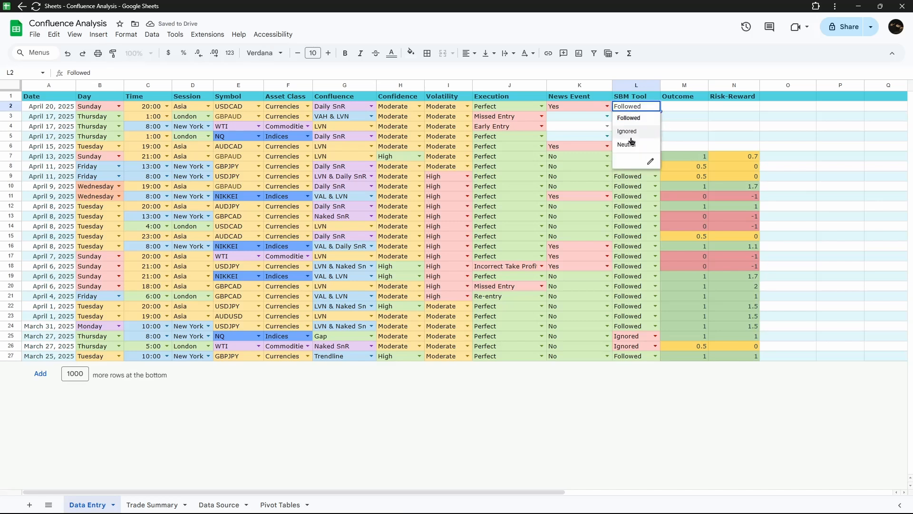
Try the values 1, 0 and 0.5 one after another as the April 20 trade's outcome.
left_click(676, 109)
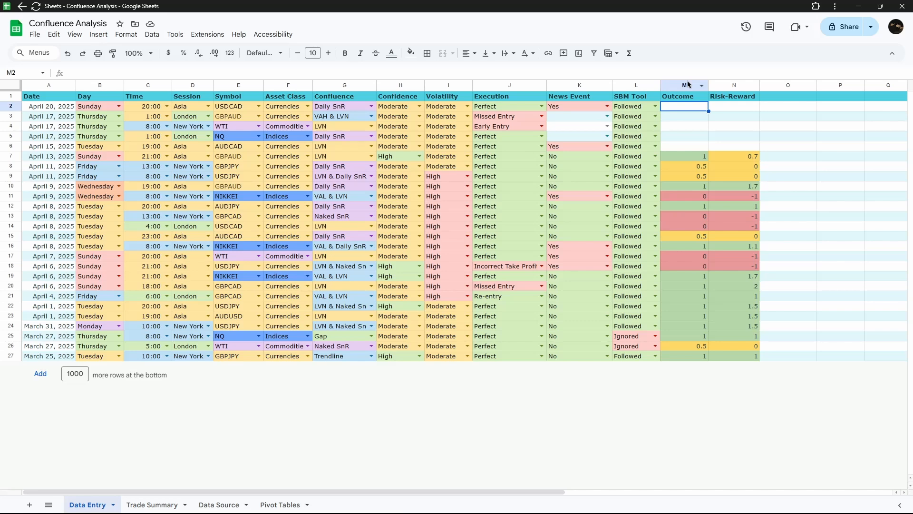
type("1")
key("Return")
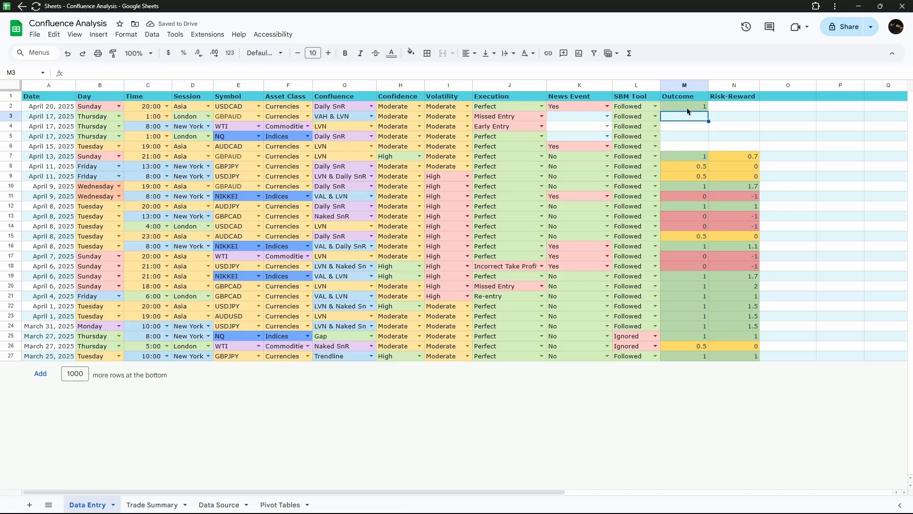
left_click(687, 107)
type("0")
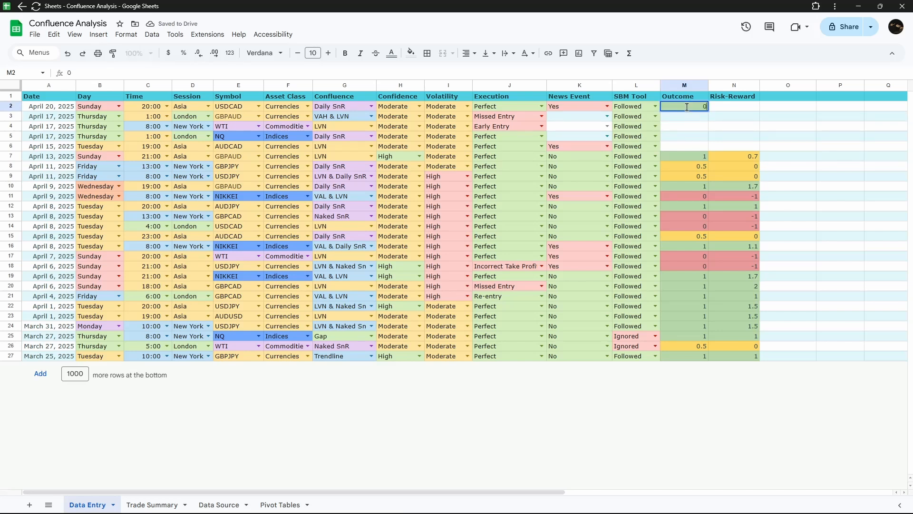
key("Return")
left_click(686, 107)
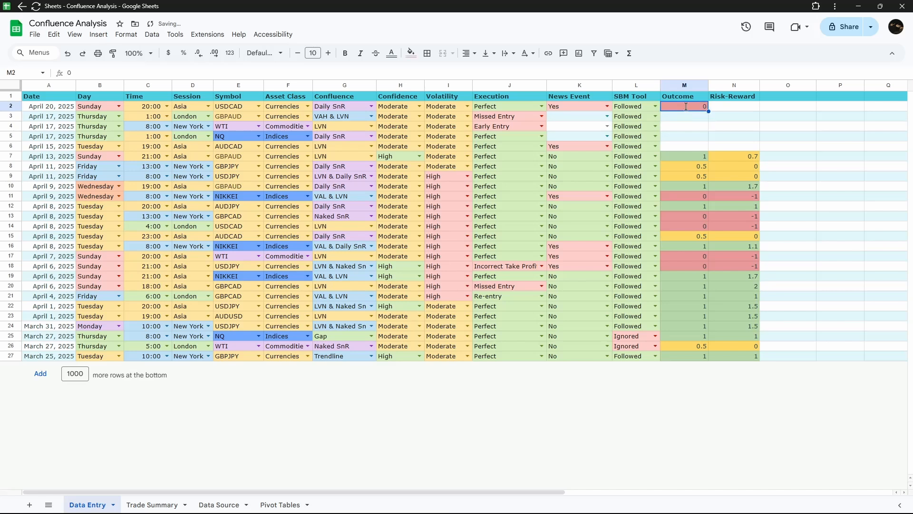
key("Delete")
type("0.5")
key("Return")
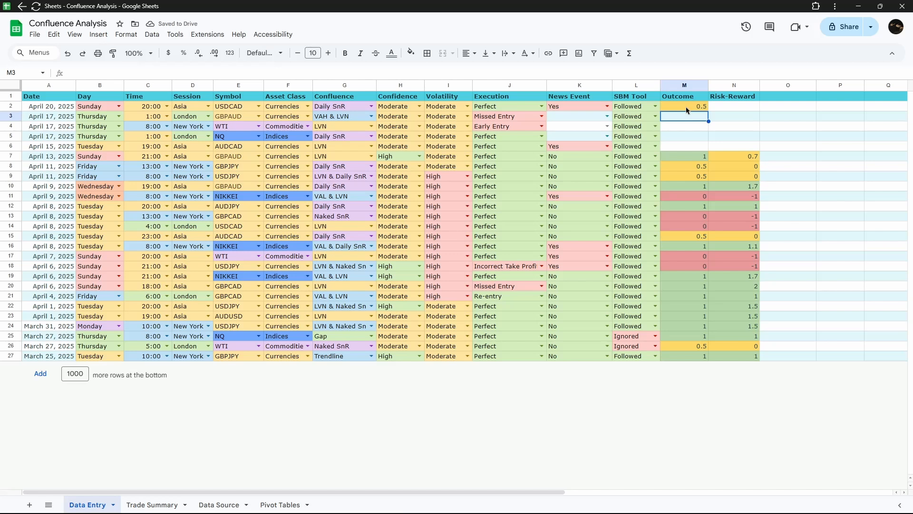
Enter 1 as the April 20 trade's outcome and 2 as its risk-reward.
left_click(692, 106)
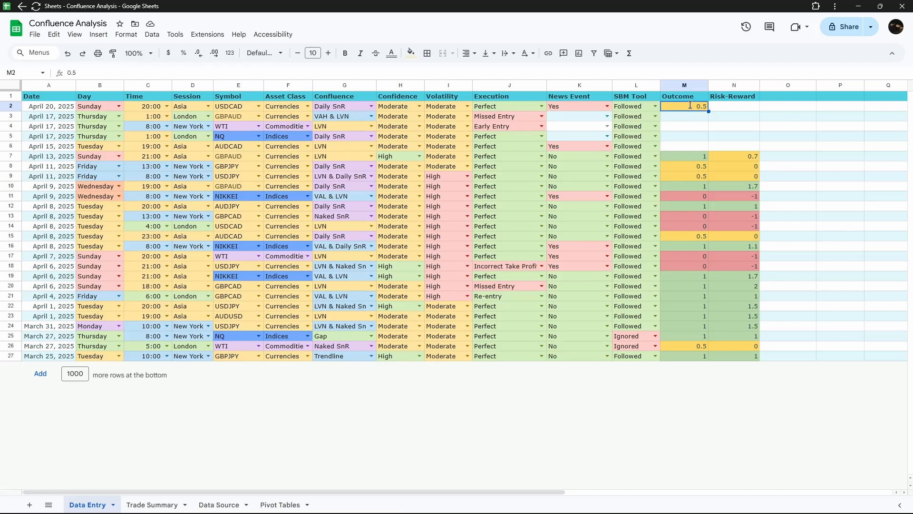
type("1")
double_click(727, 106)
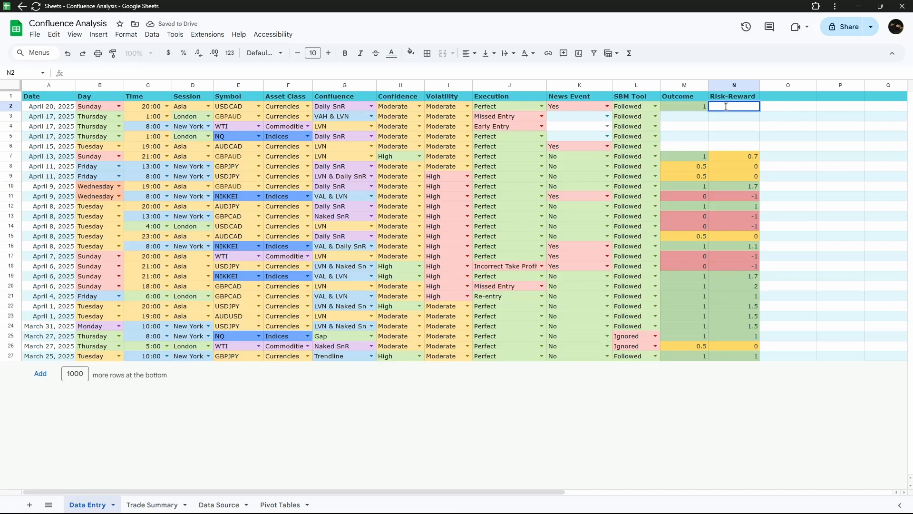
type("2")
key("Return")
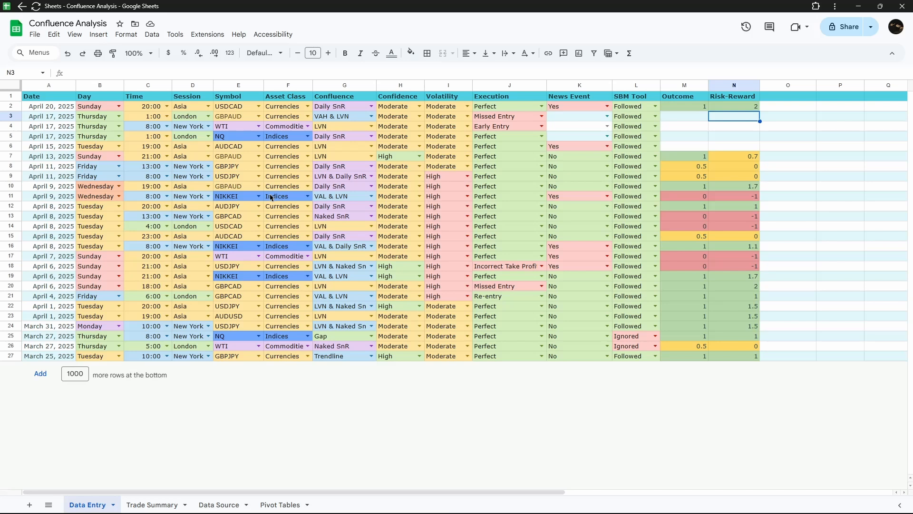
Examine the full trade summary's statistics and performer charts on the Trade Summary sheet, and open the Data Source sheet.
left_click(152, 503)
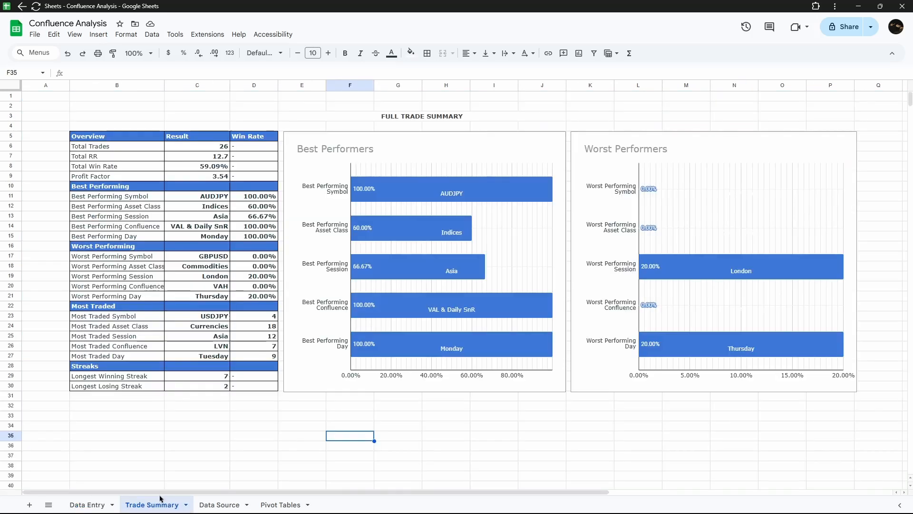
left_click(220, 504)
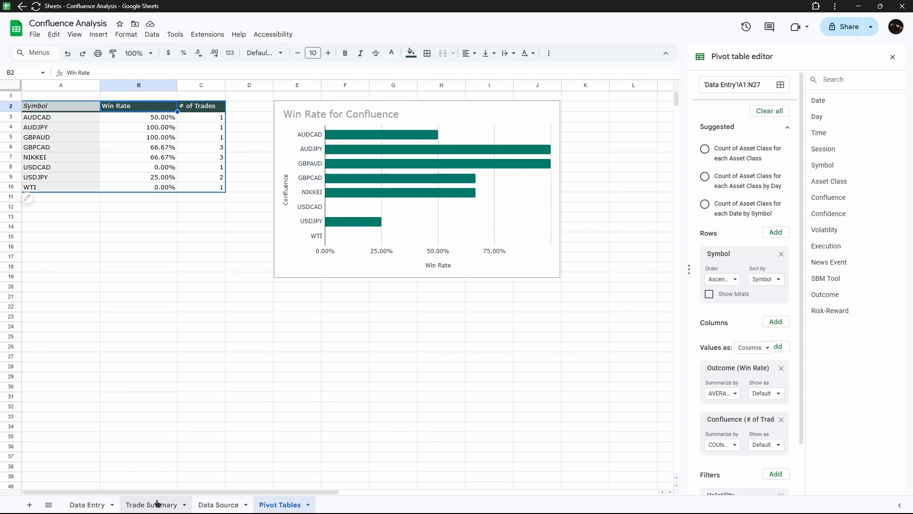
Review the logged trades on the Data Entry sheet and check the Total Win Rate on the Trade Summary sheet.
left_click(157, 503)
left_click(88, 504)
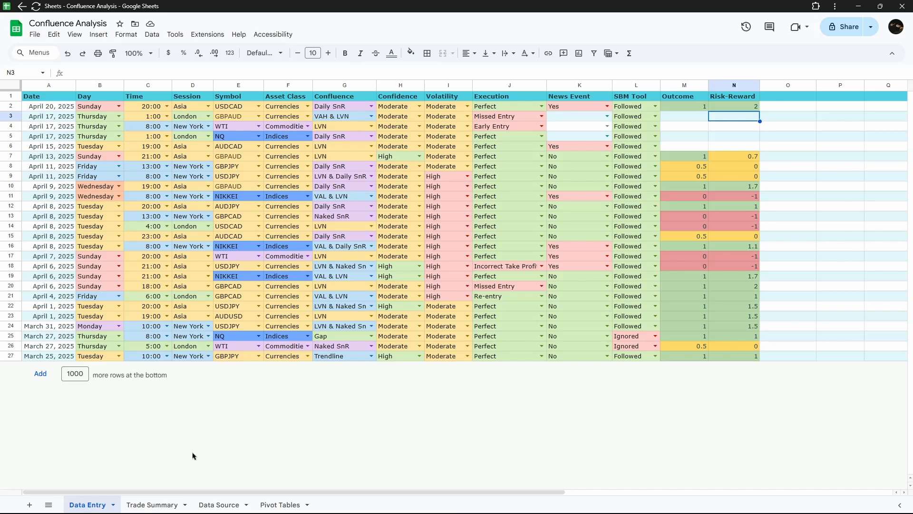
left_click(155, 504)
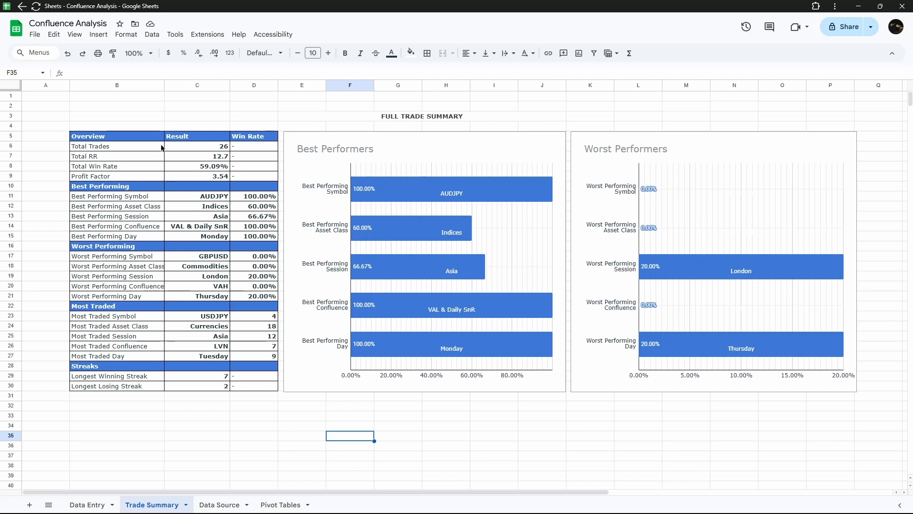
left_click(203, 170)
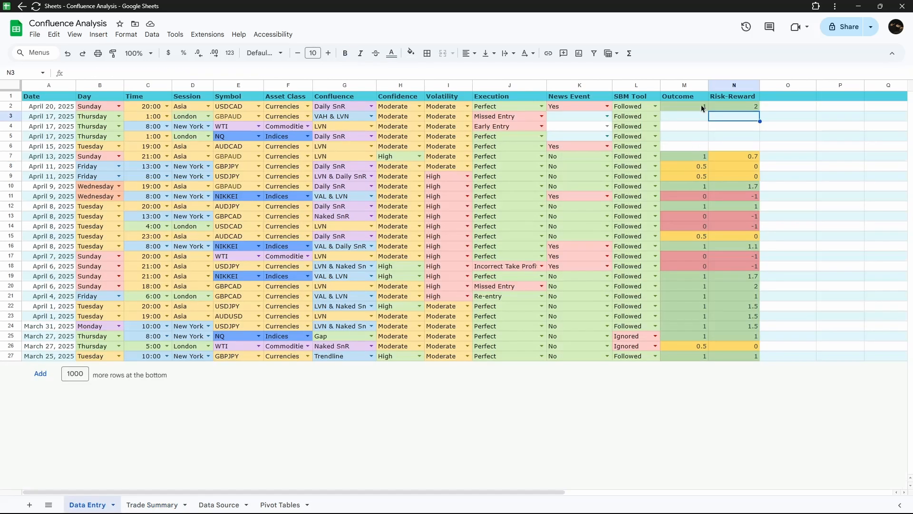
Set the April 20 trade's outcome to 0 on the Data Entry sheet and check the Trade Summary sheet.
double_click(702, 106)
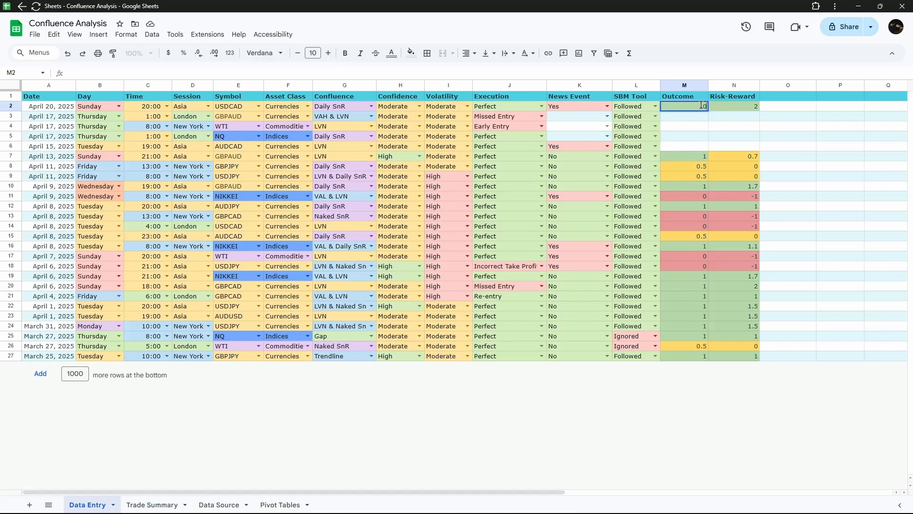
type("0")
key("Return")
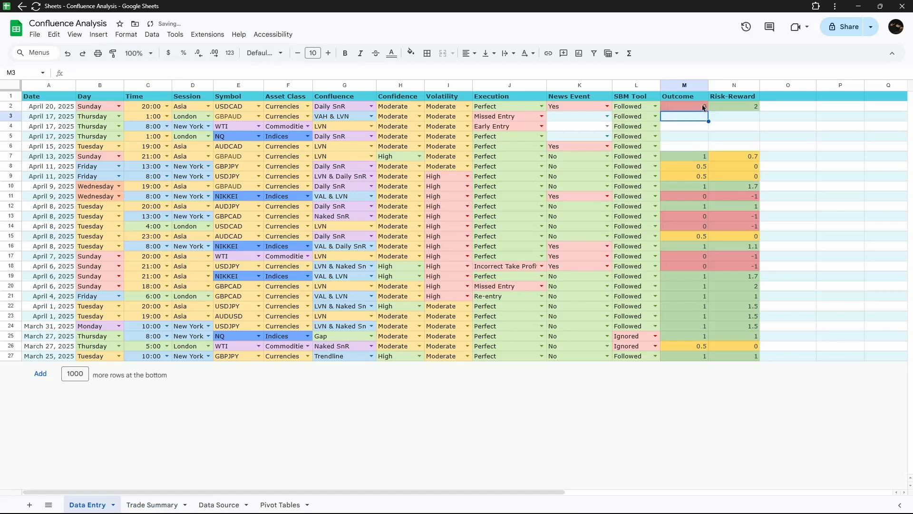
left_click(164, 506)
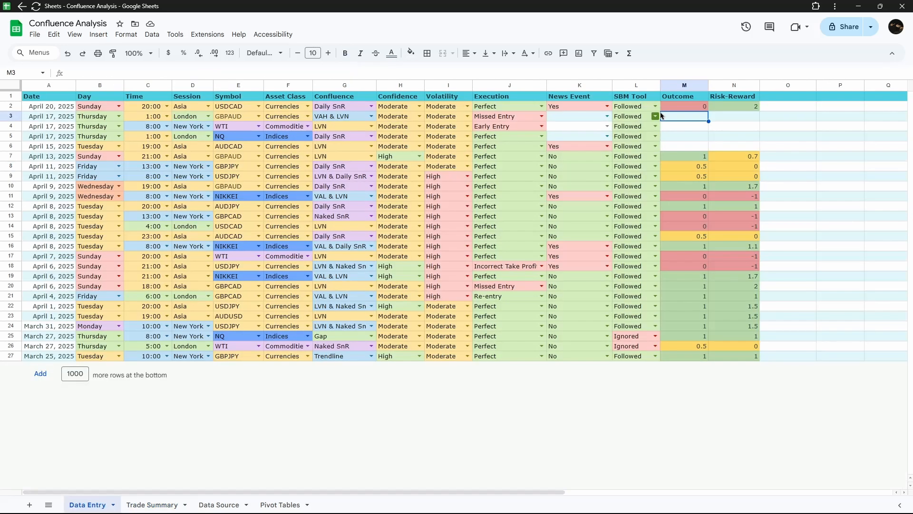
Set the April 20 trade's outcome to 1 on the Data Entry sheet and open the Trade Summary sheet.
left_click(88, 504)
left_click(703, 107)
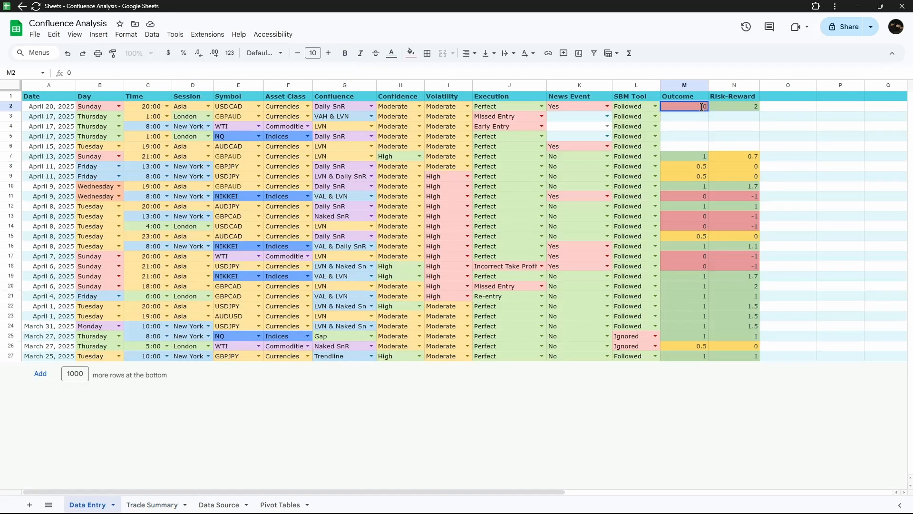
key("Return")
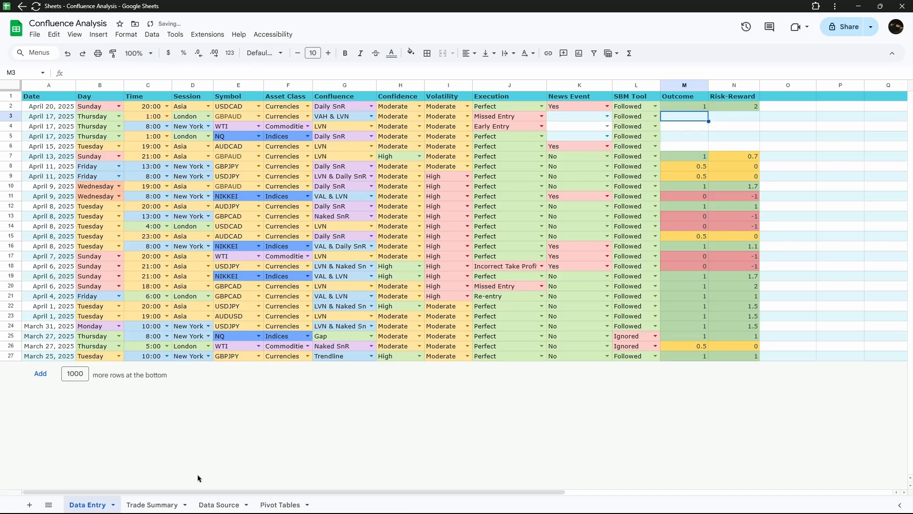
left_click(152, 505)
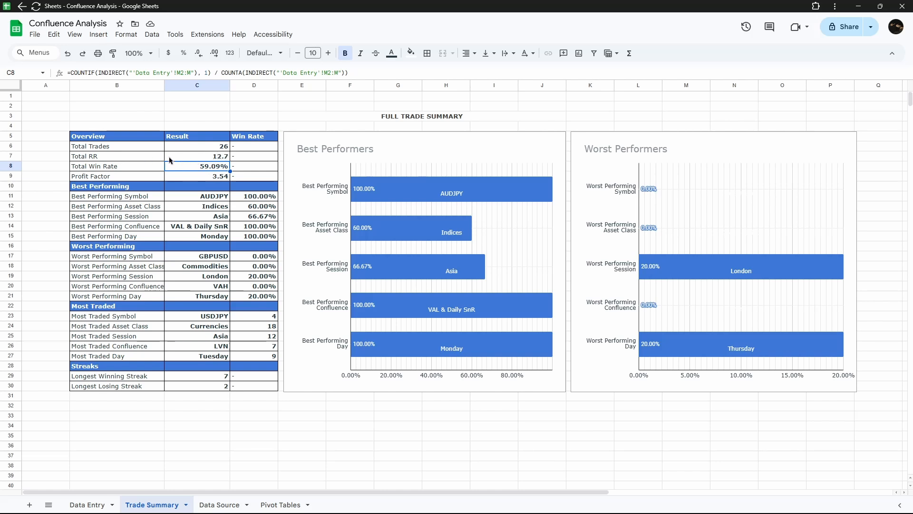
Check the Total RR statistic against the Data Entry trades and enlarge the Trade Summary sheet to 150%.
left_click(105, 159)
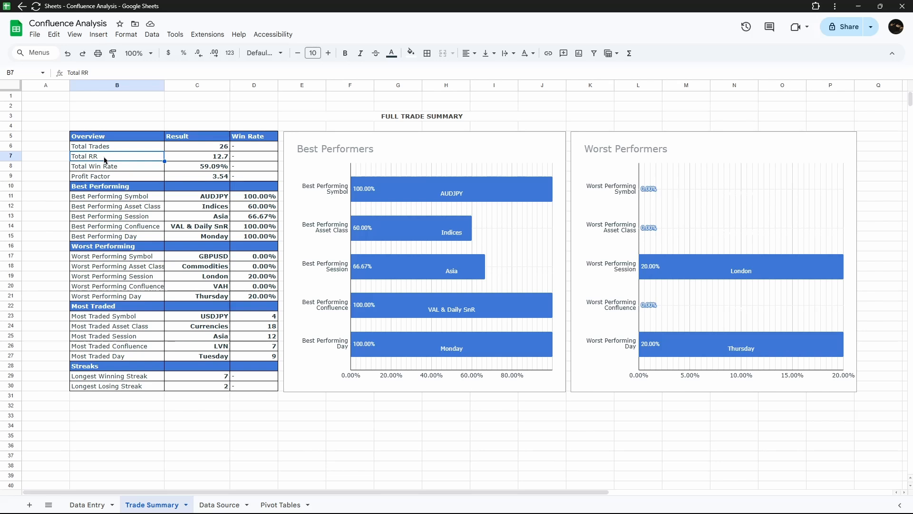
left_click(91, 505)
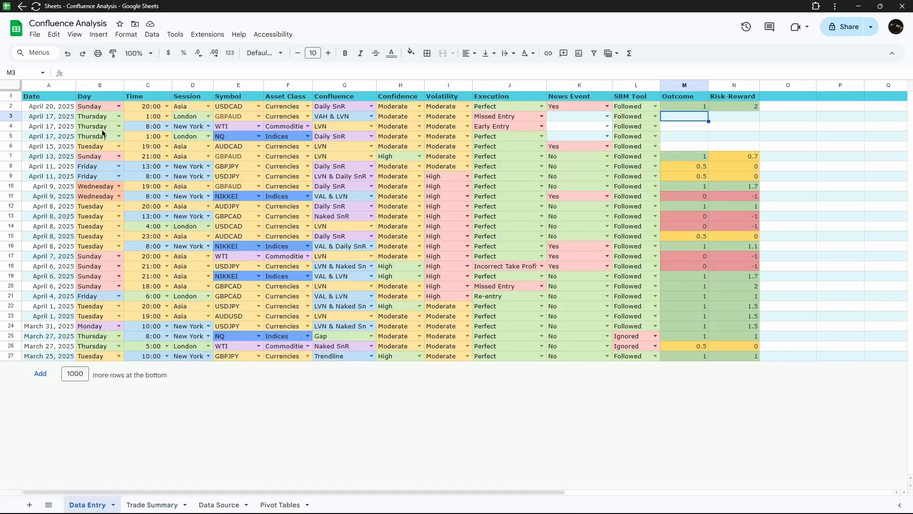
mouse_move(143, 512)
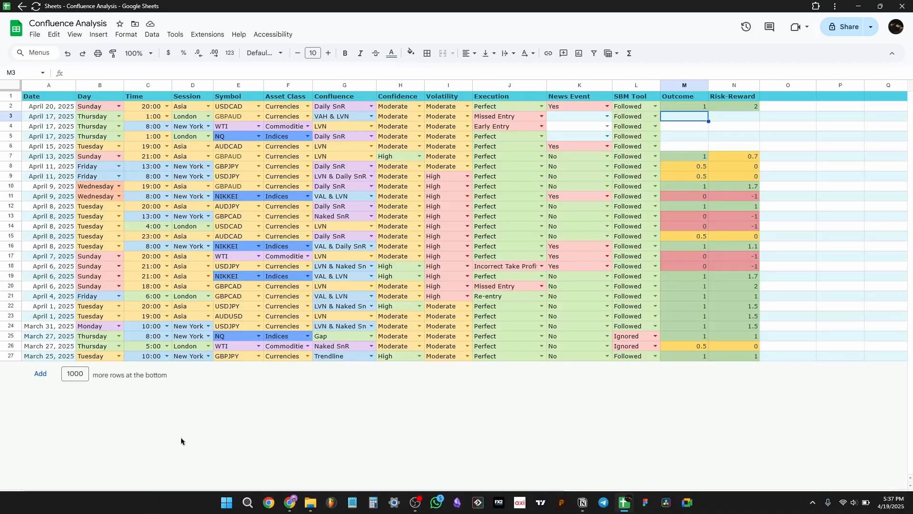
left_click(157, 505)
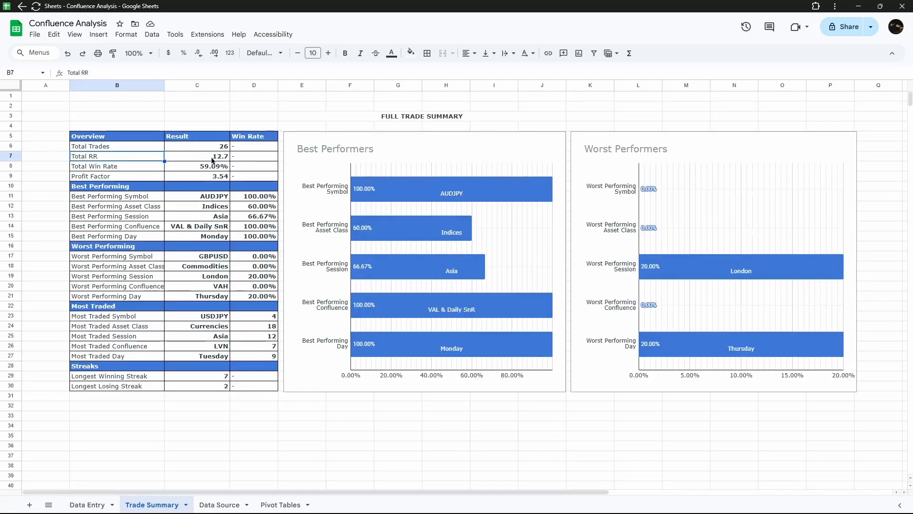
left_click(212, 157)
left_click(150, 53)
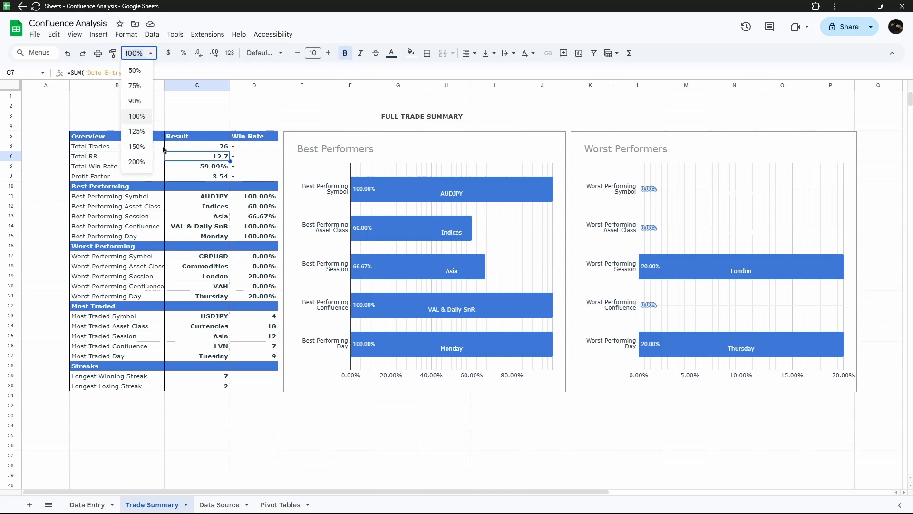
left_click(136, 147)
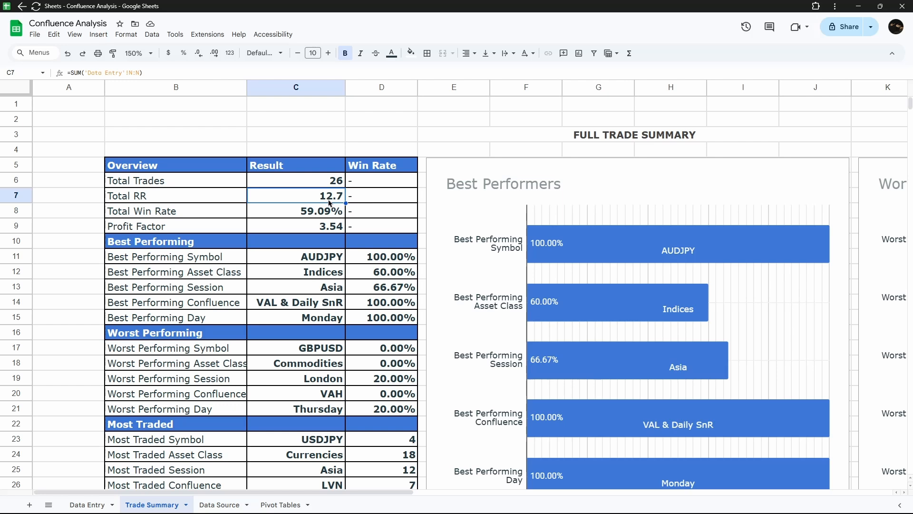
Examine the Total RR, Total Win Rate and Profit Factor entries on the Trade Summary sheet, consulting the logged trades on Data Entry.
left_click(160, 203)
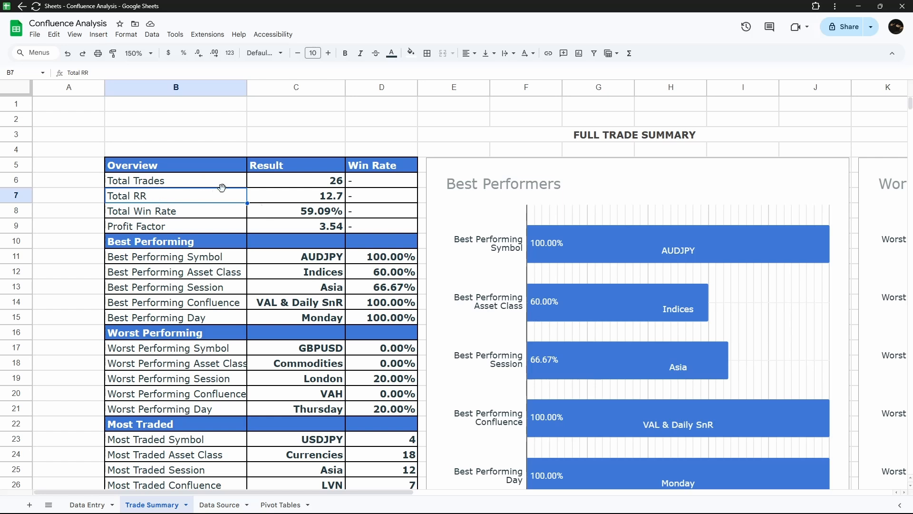
left_click(269, 215)
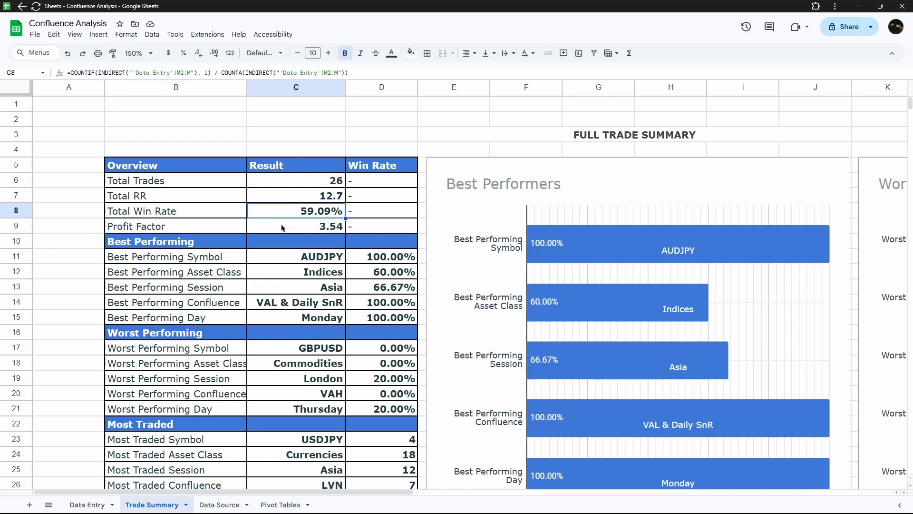
left_click(303, 228)
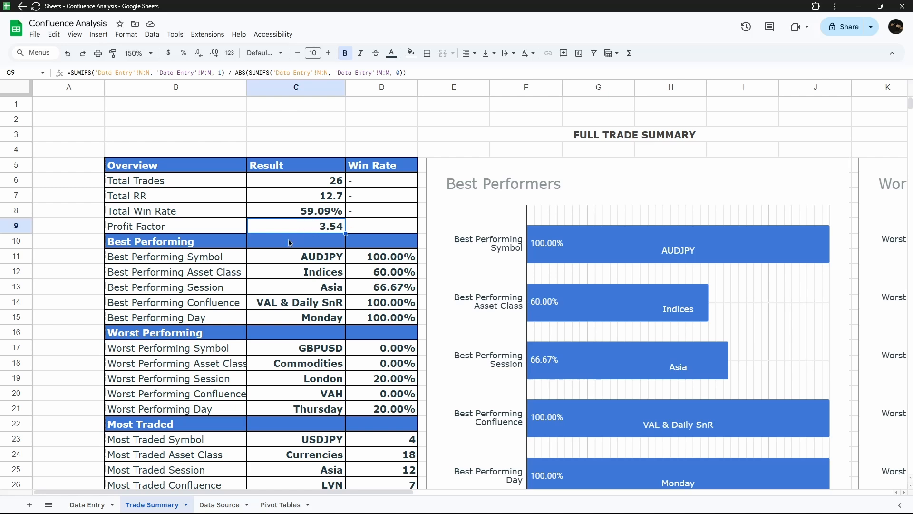
left_click(81, 507)
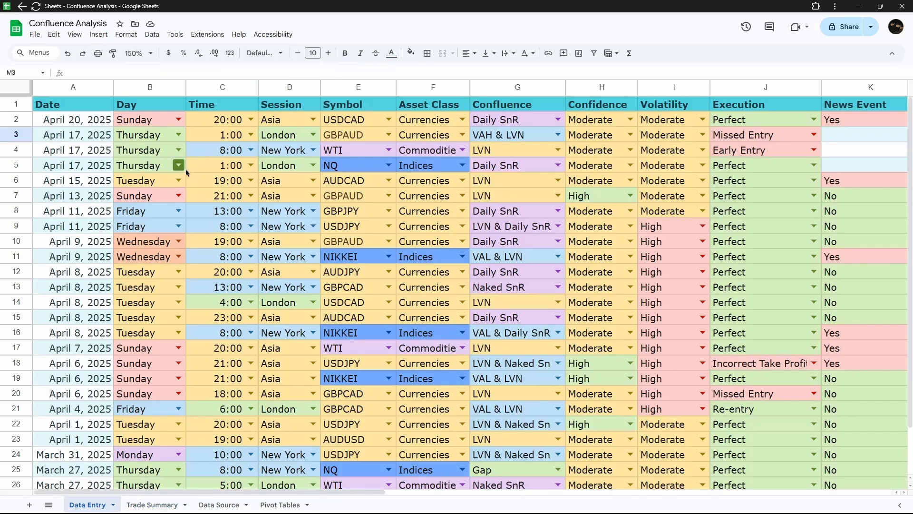
left_click(152, 503)
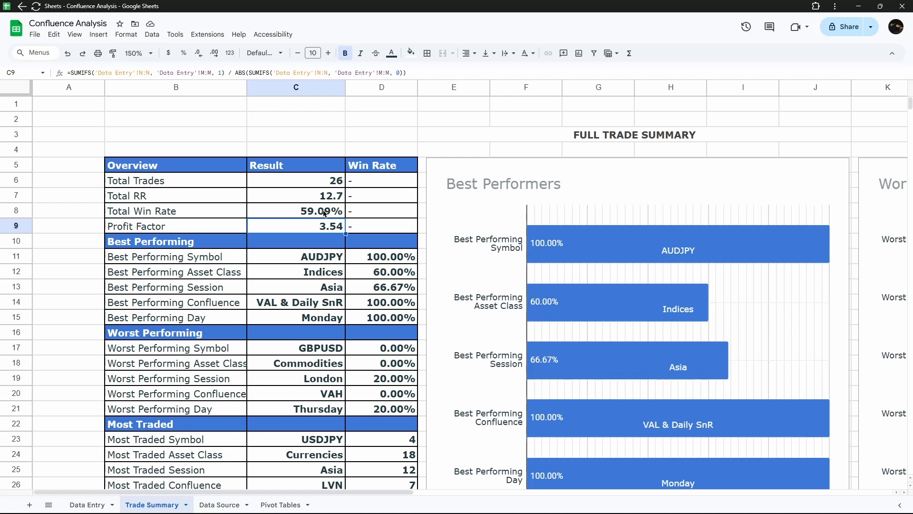
left_click(319, 214)
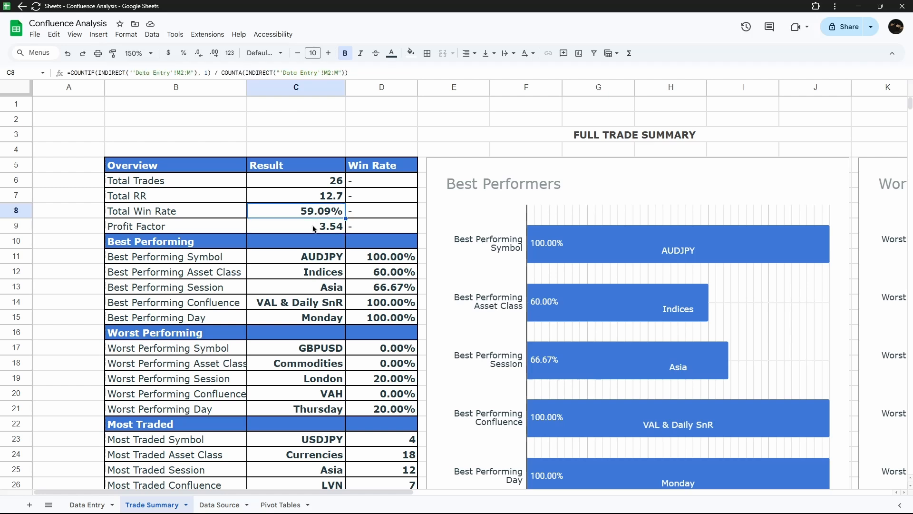
left_click(312, 230)
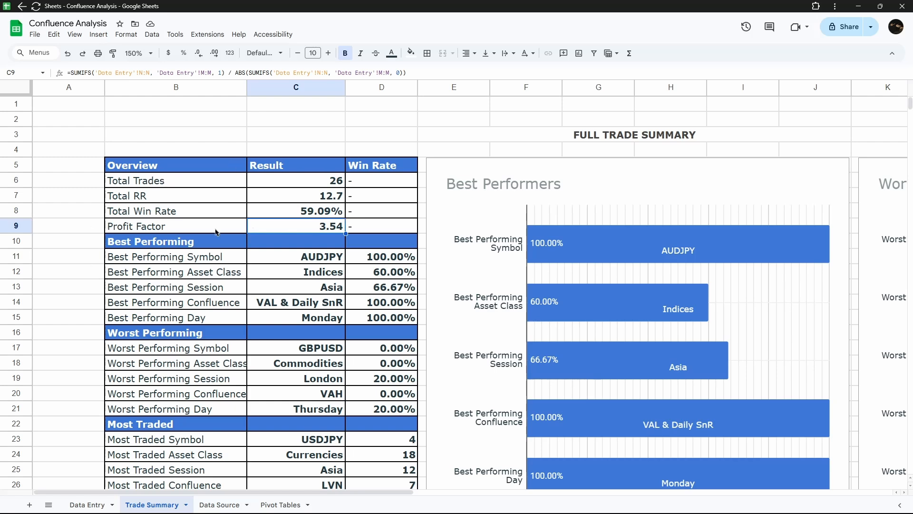
Inspect the best performing symbol's win rate and trace its trades and wins in the AUDJPY row of the Data Source sheet.
scroll(228, 197, "down", 2)
scroll(265, 194, "up", 2)
left_click(221, 263)
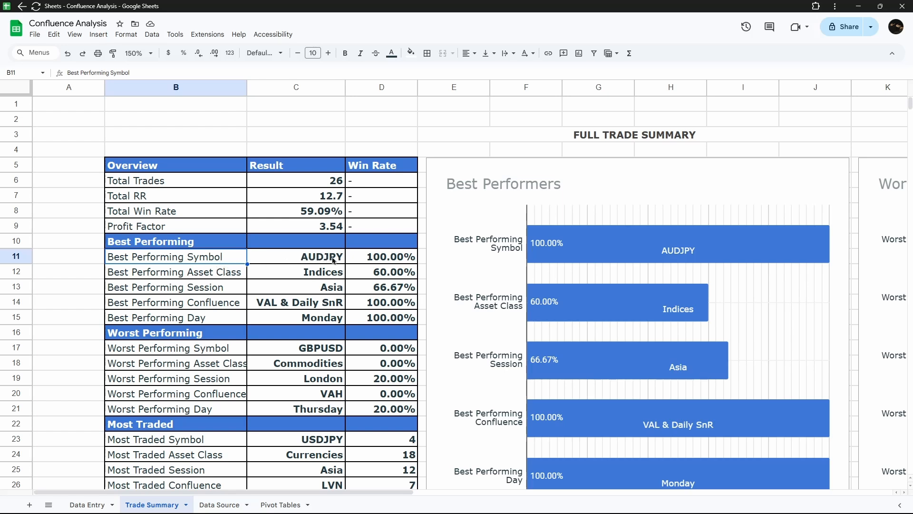
left_click(381, 257)
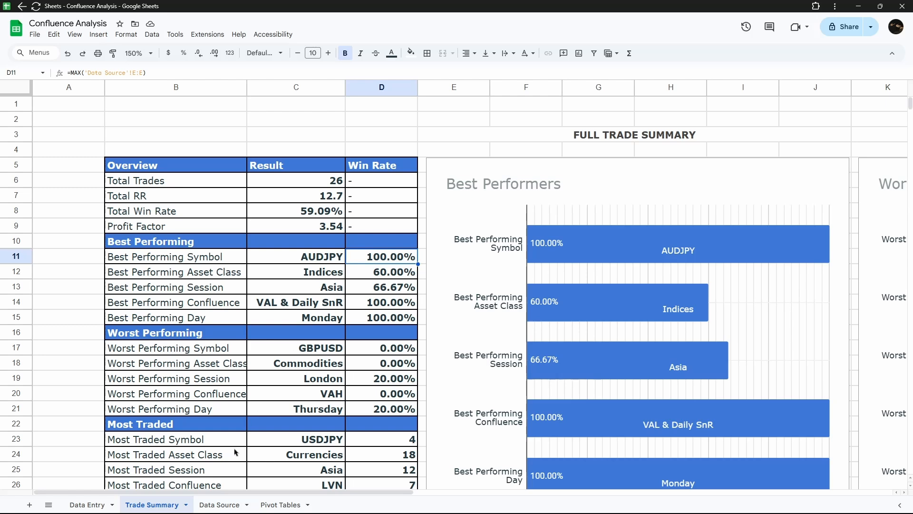
left_click(220, 504)
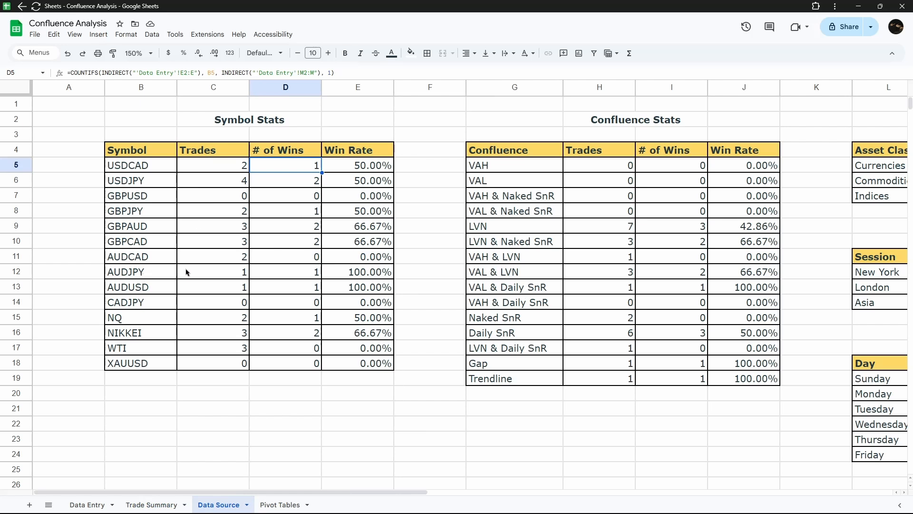
left_click(162, 274)
left_click(227, 276)
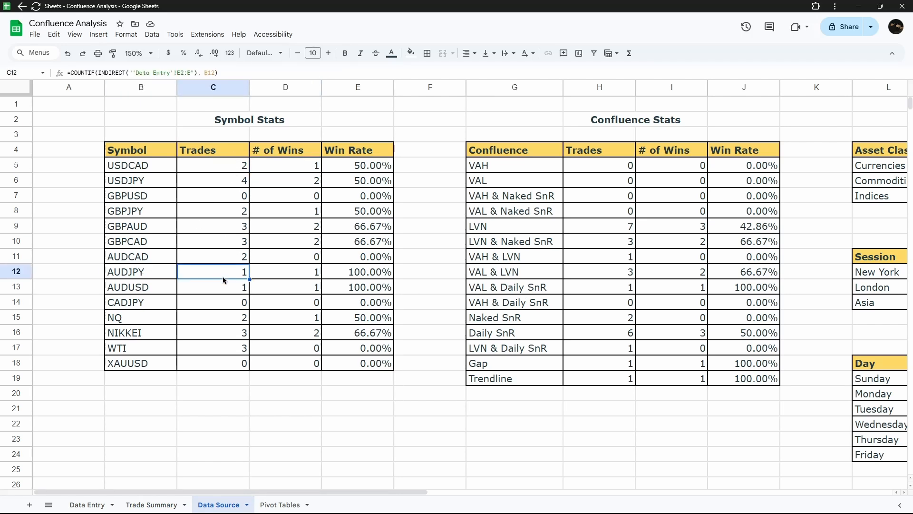
left_click(300, 273)
Inspect the best performing confluence's win rate on the Trade Summary sheet and set the zoom to 100%.
left_click(147, 504)
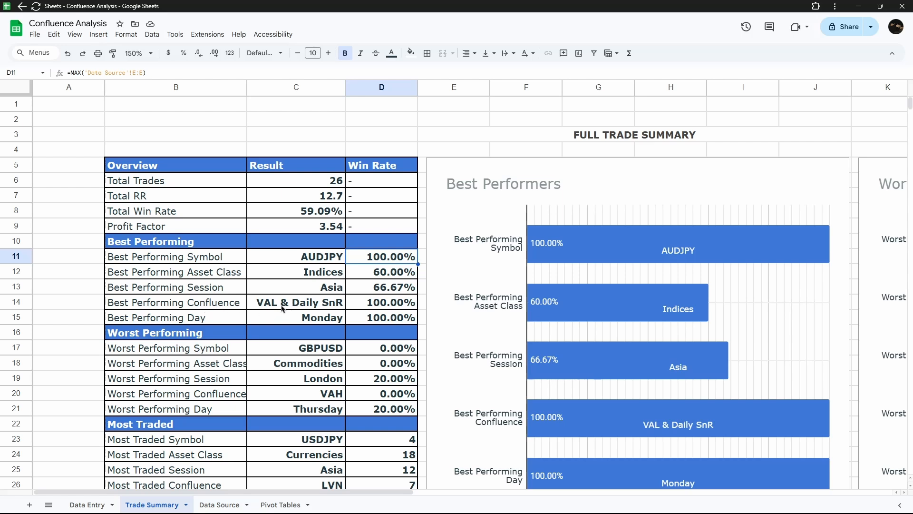
left_click(379, 307)
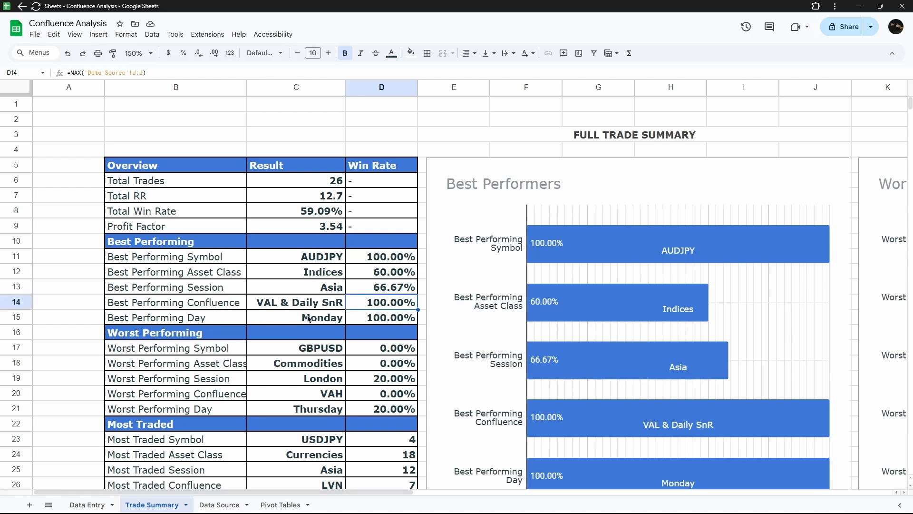
left_click(142, 52)
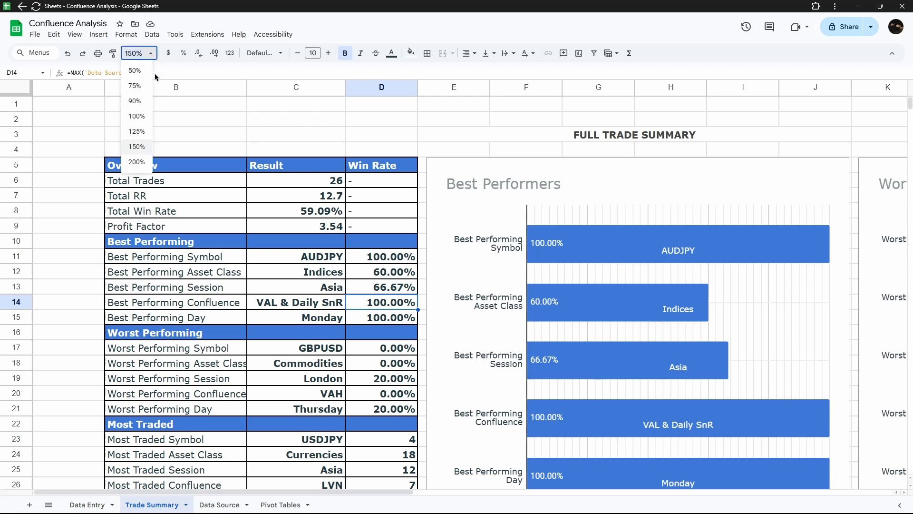
left_click(137, 116)
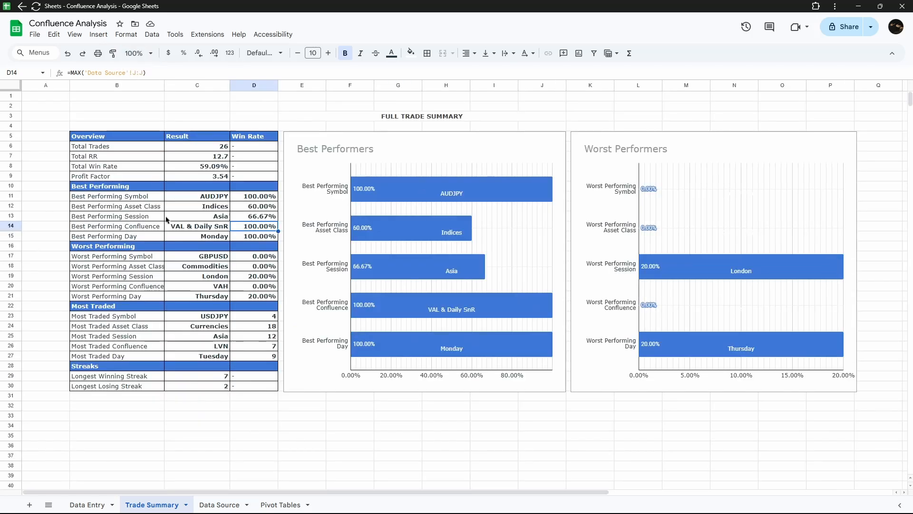
Compare the Best Performing rows with the Best Performers chart and inspect the worst performing symbol's result and win rate formulas.
left_click(345, 118)
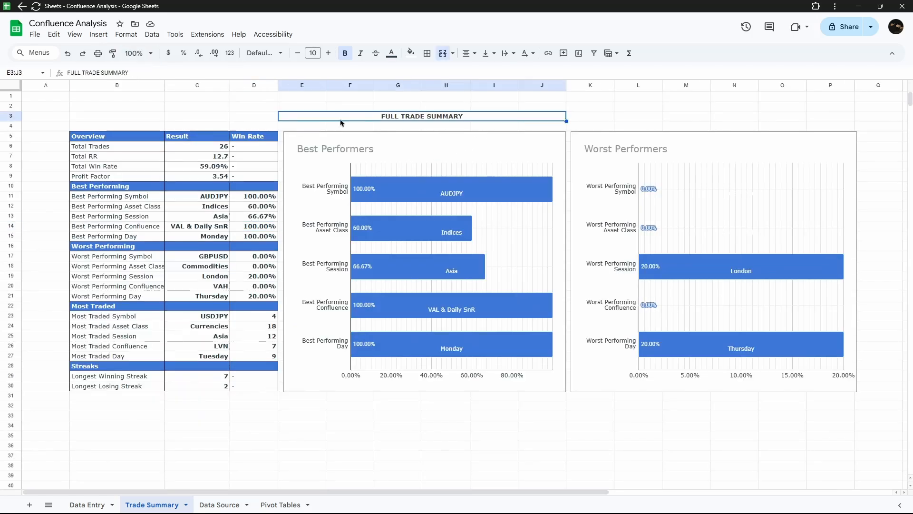
left_click(352, 165)
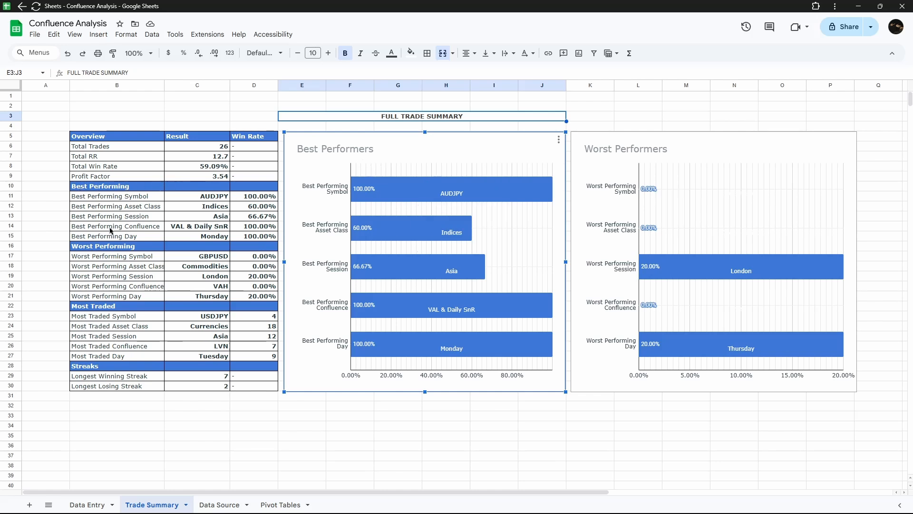
left_click_drag(101, 189, 260, 236)
left_click(498, 132)
left_click(554, 109)
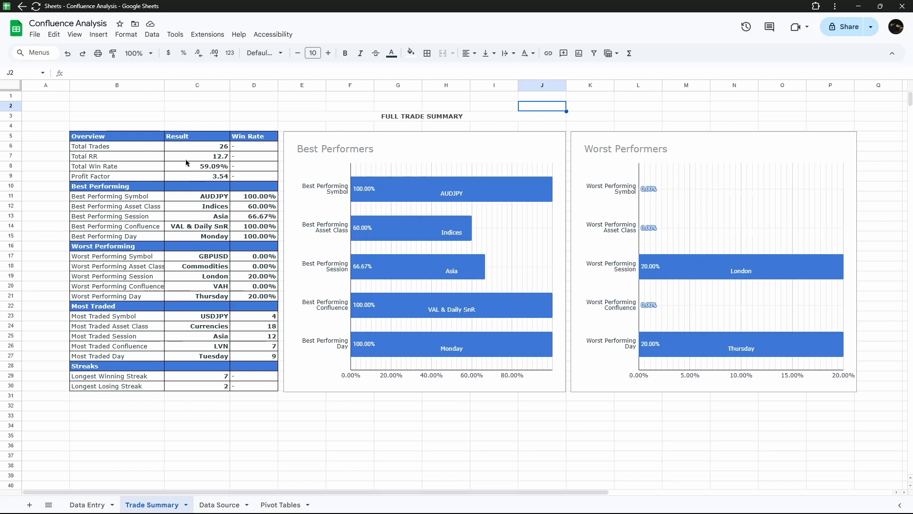
left_click(207, 259)
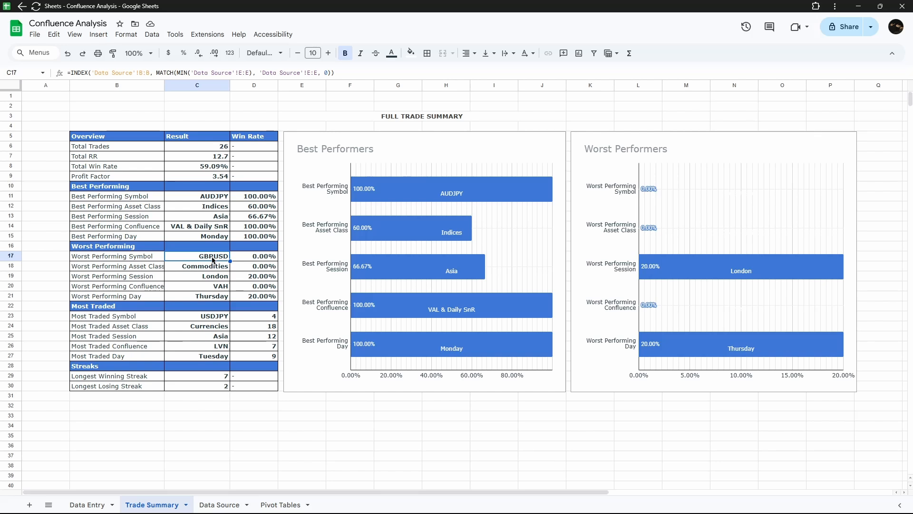
left_click(259, 261)
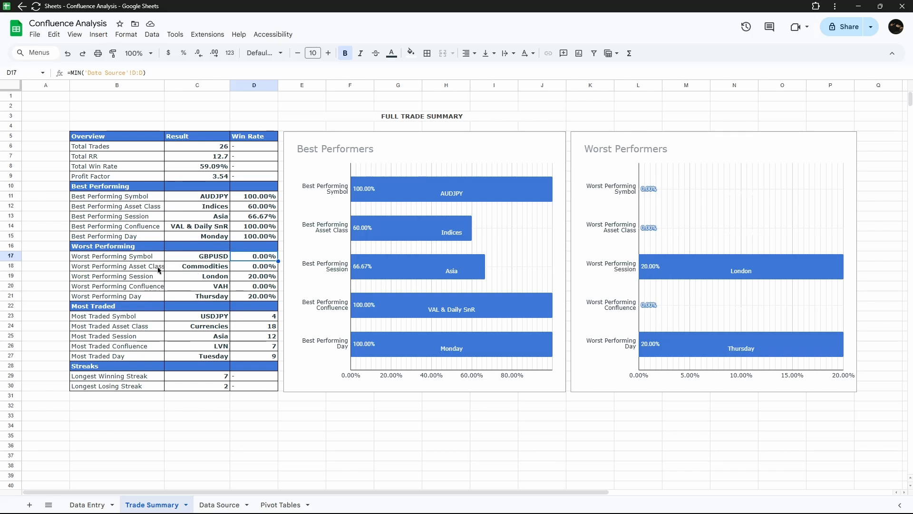
Inspect the worst performing asset class, session, confluence and day on the Trade Summary sheet and compare them with the Worst Performers chart.
left_click(197, 267)
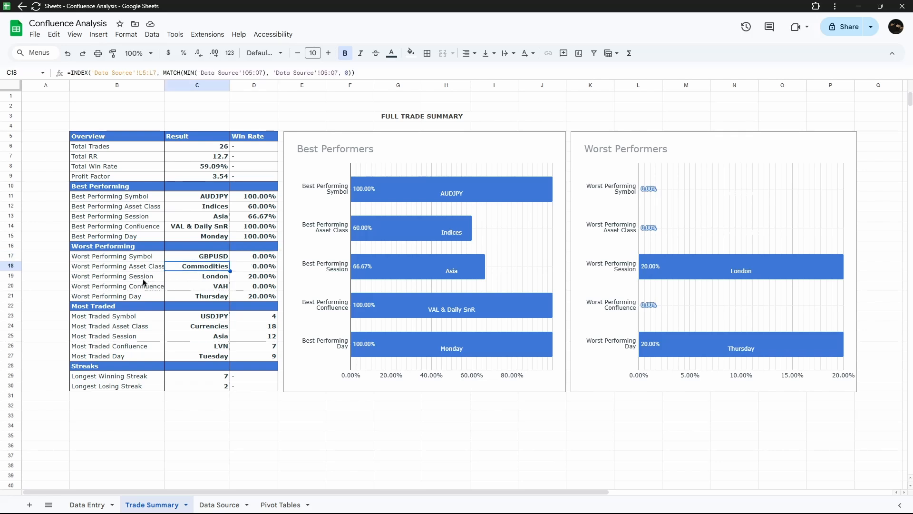
left_click(208, 279)
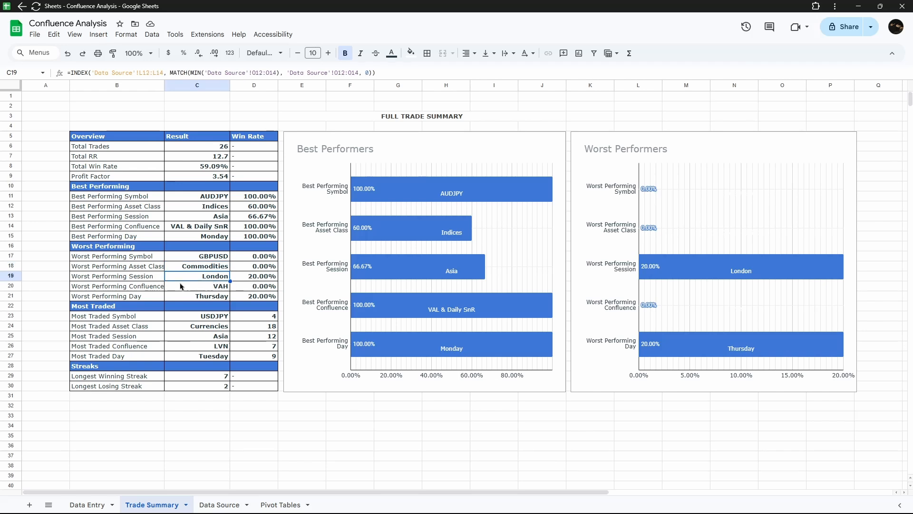
left_click(130, 289)
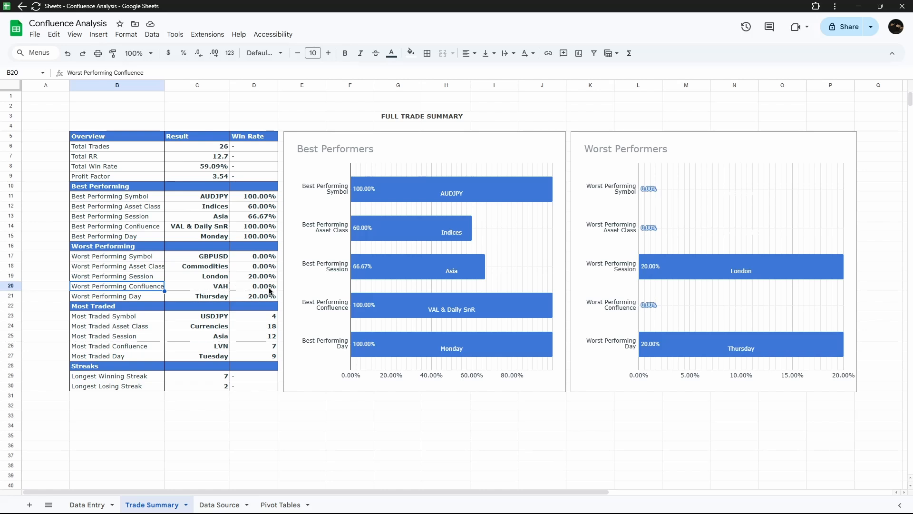
left_click(128, 297)
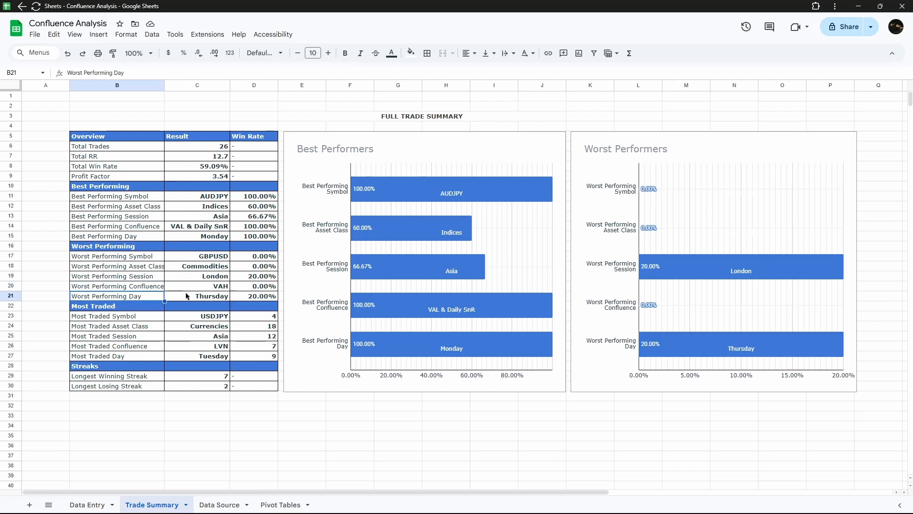
left_click(201, 298)
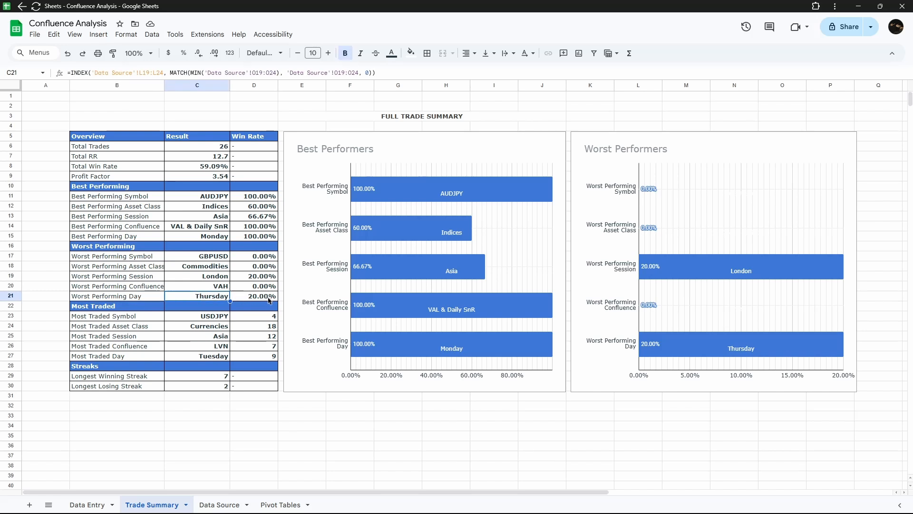
left_click(745, 146)
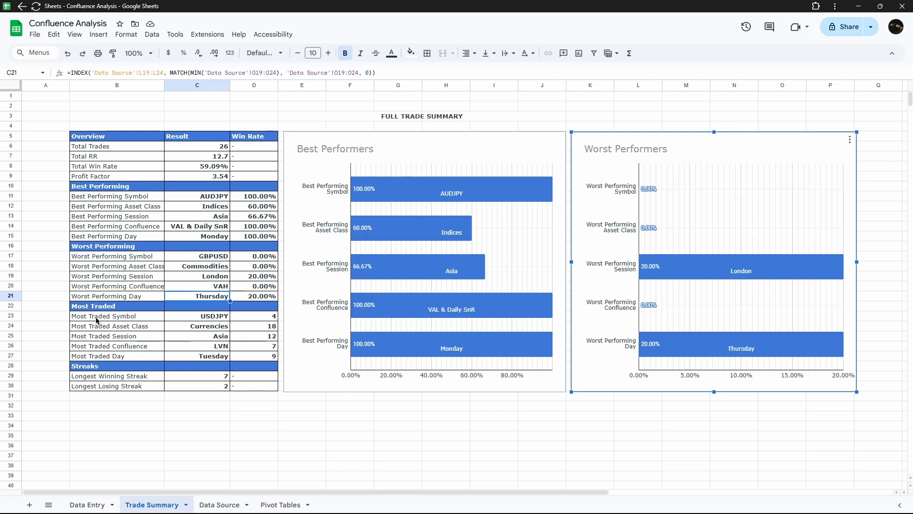
Inspect the Most Traded symbol, asset class, session and day entries and formulas, comparing the asset class count with Total Trades.
left_click(131, 318)
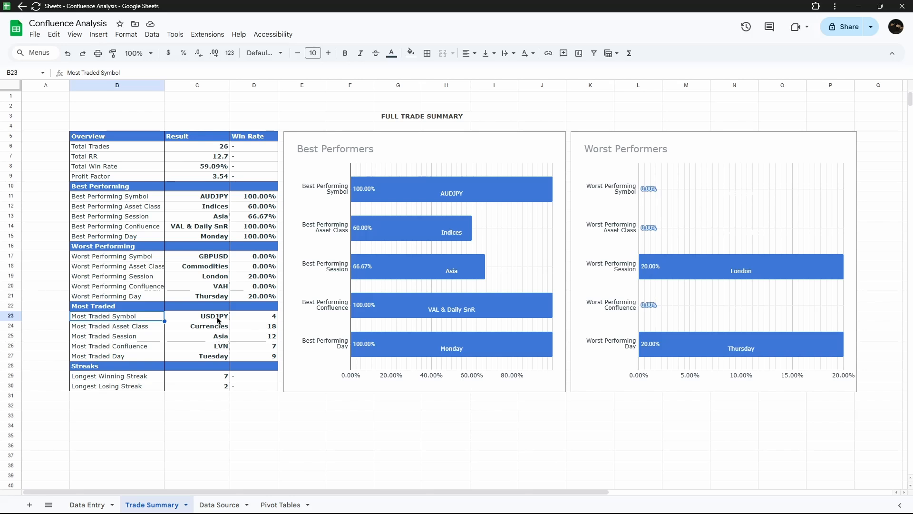
left_click(257, 320)
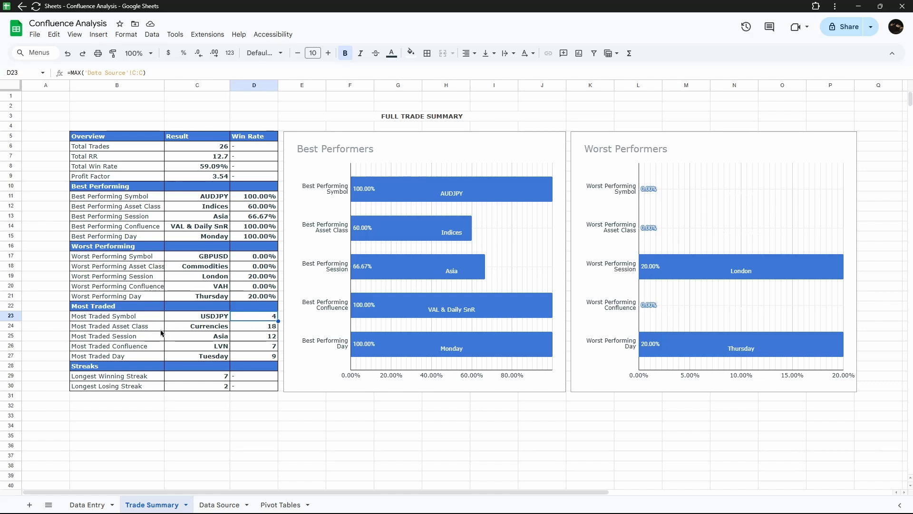
left_click(204, 328)
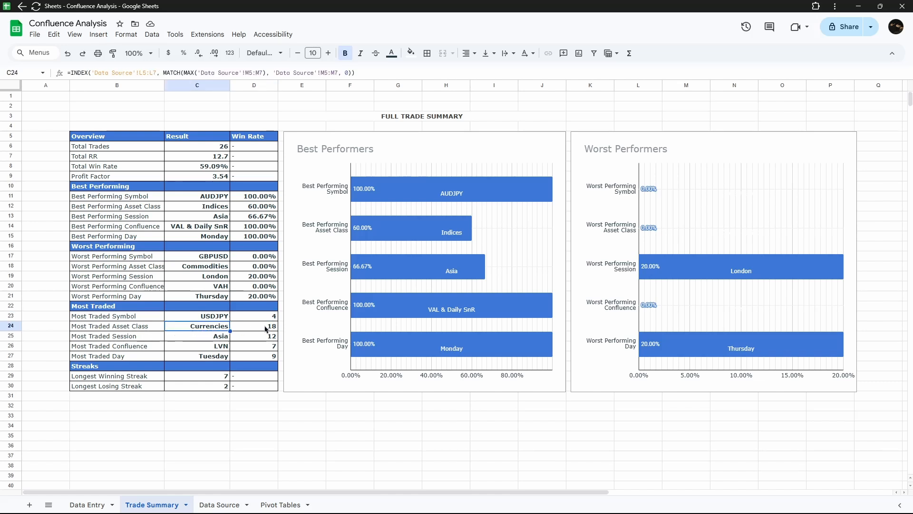
left_click(218, 149)
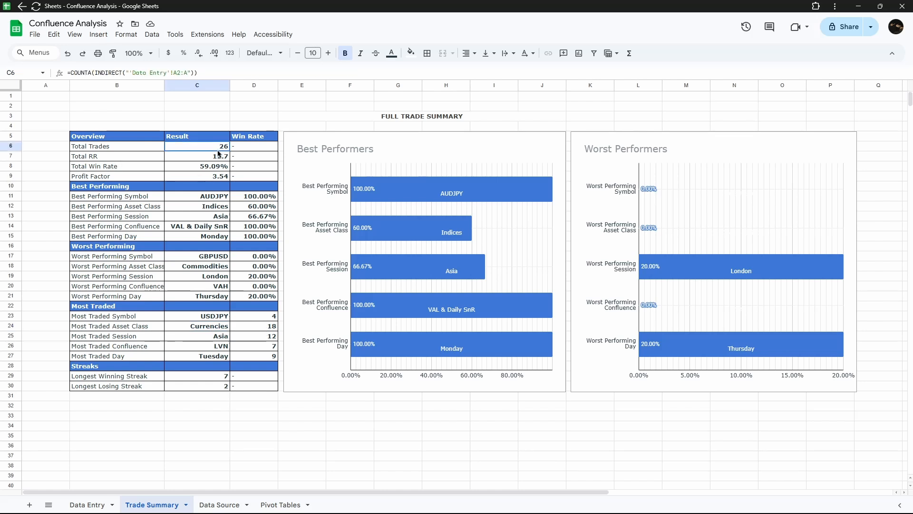
left_click(261, 329)
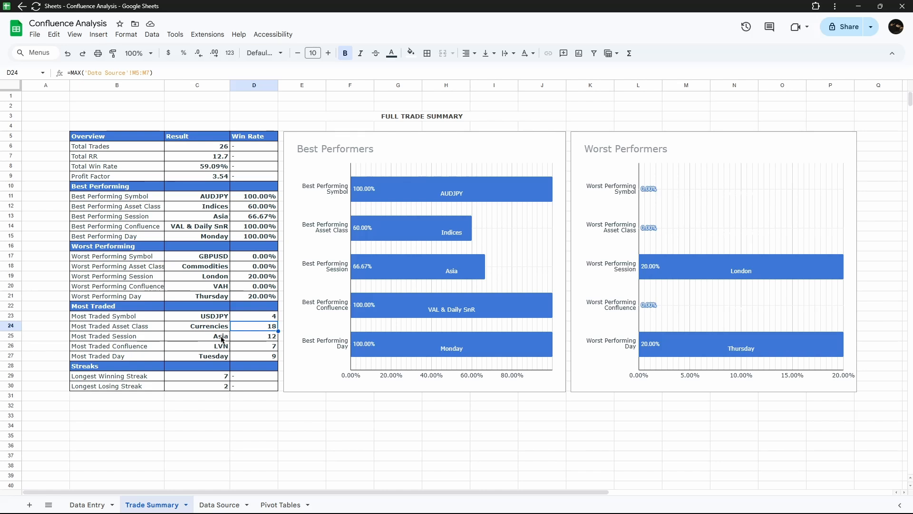
left_click(264, 339)
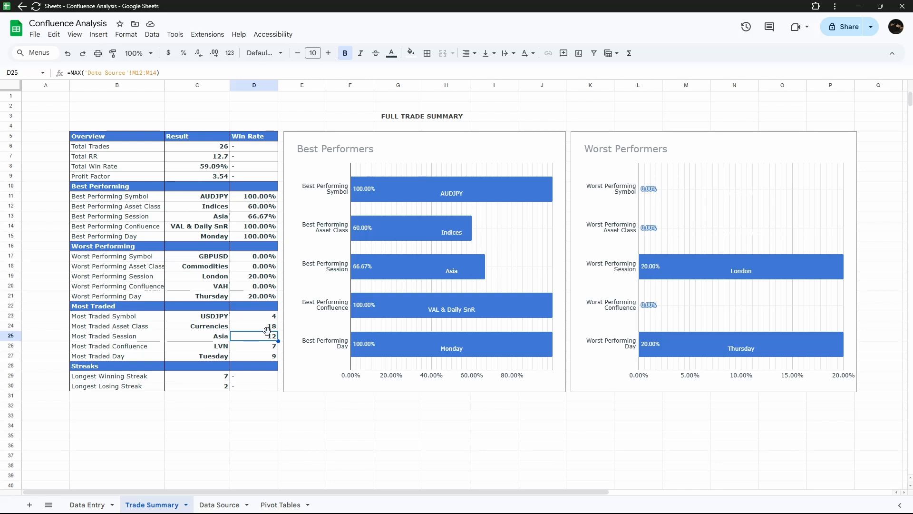
left_click(207, 341)
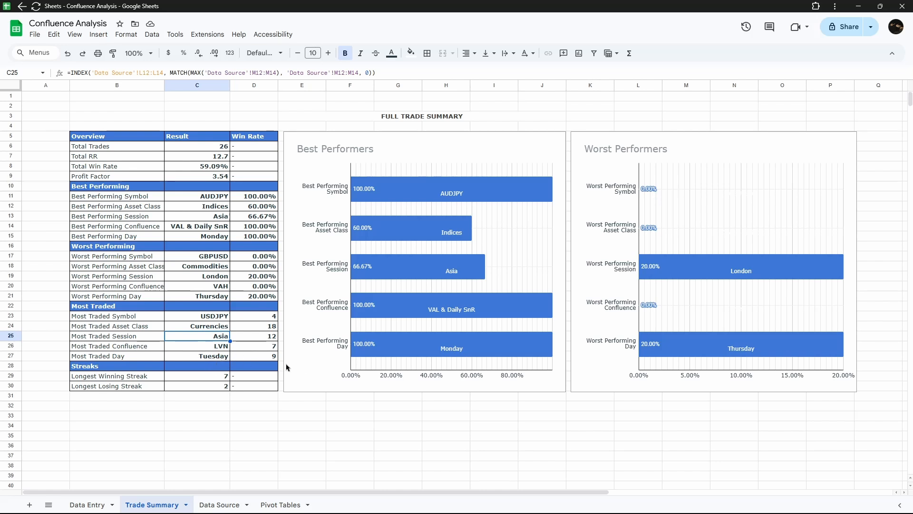
left_click(261, 360)
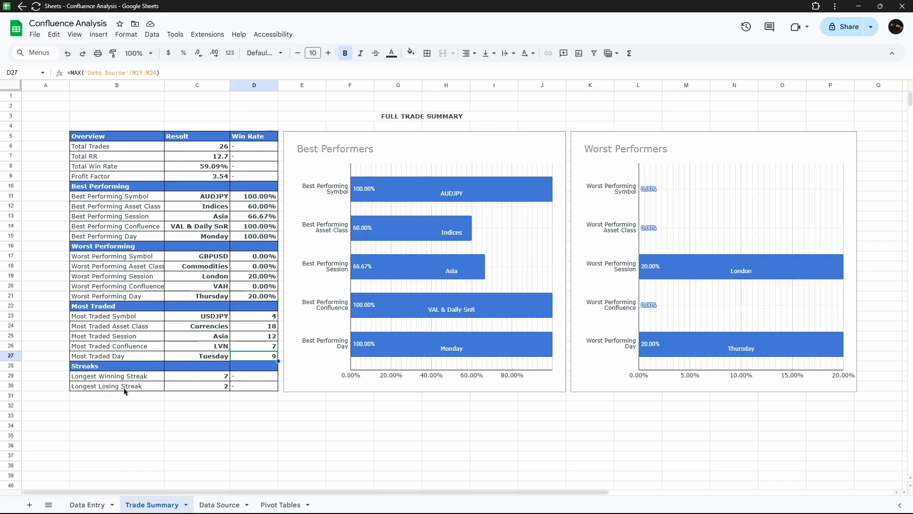
Inspect the longest winning and losing streak formulas and trace the streaks through the trade rows on the Data Entry sheet.
left_click(217, 378)
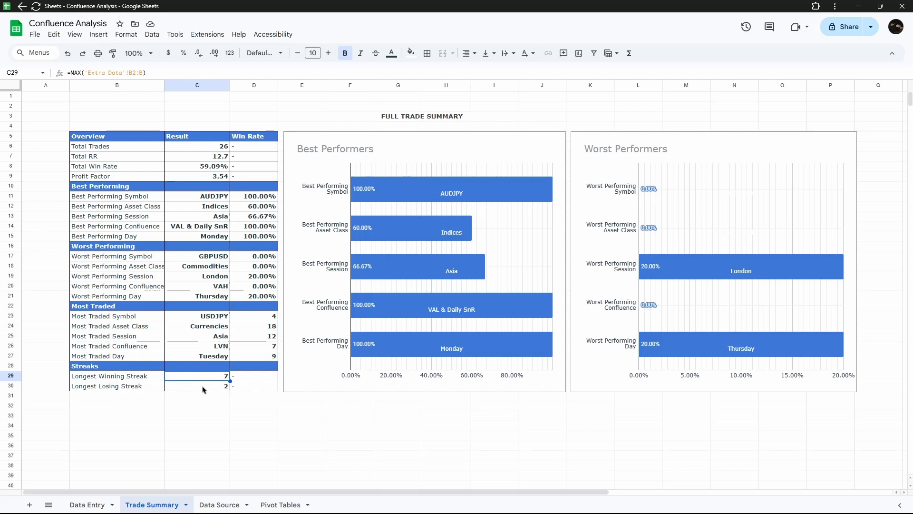
left_click(204, 388)
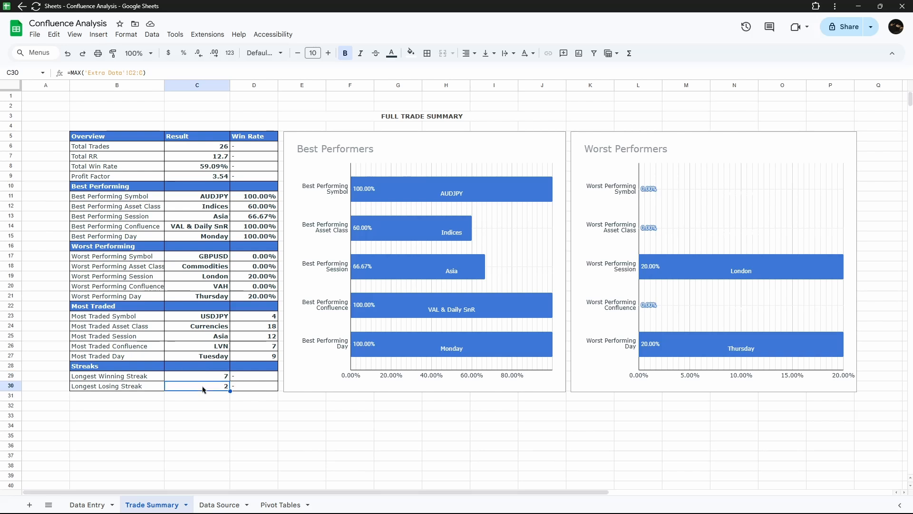
left_click(93, 505)
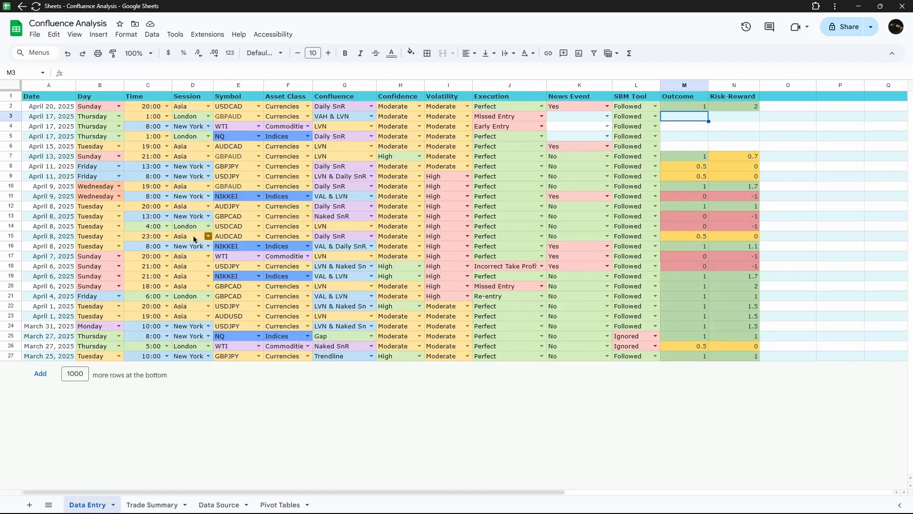
left_click(10, 347)
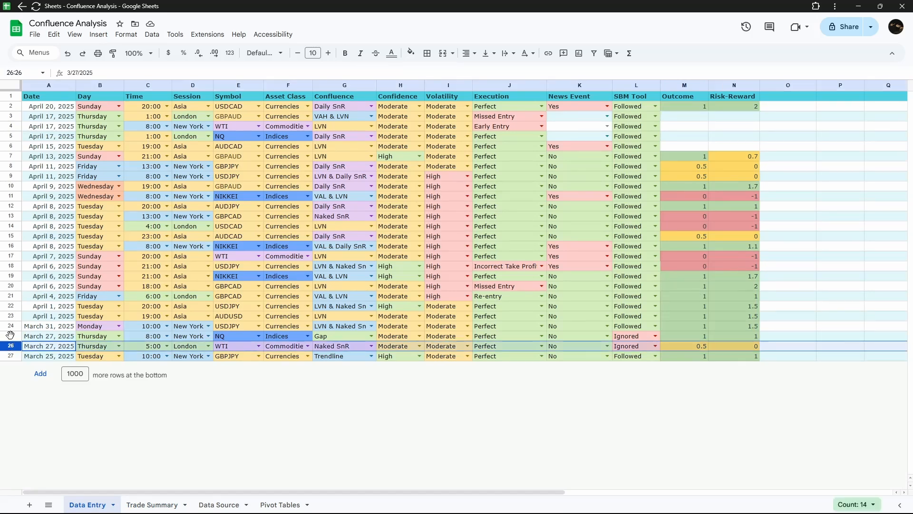
left_click(10, 336)
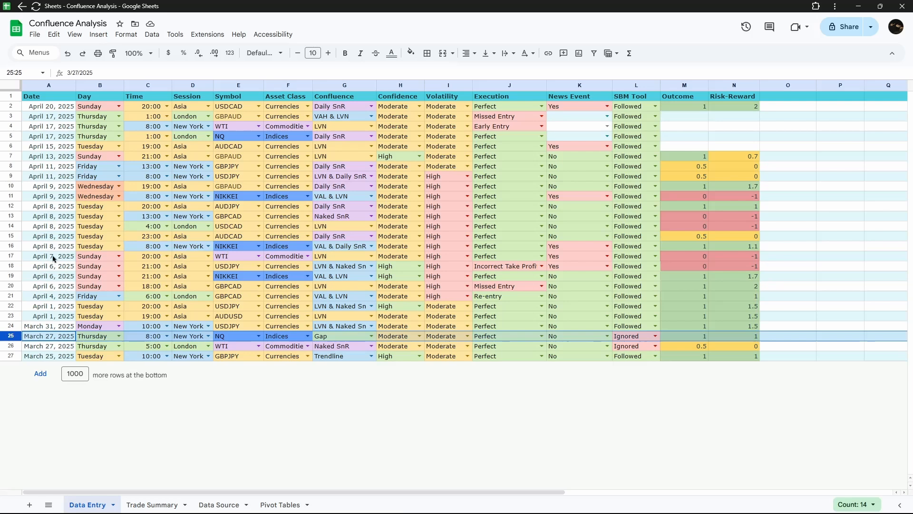
left_click(10, 267)
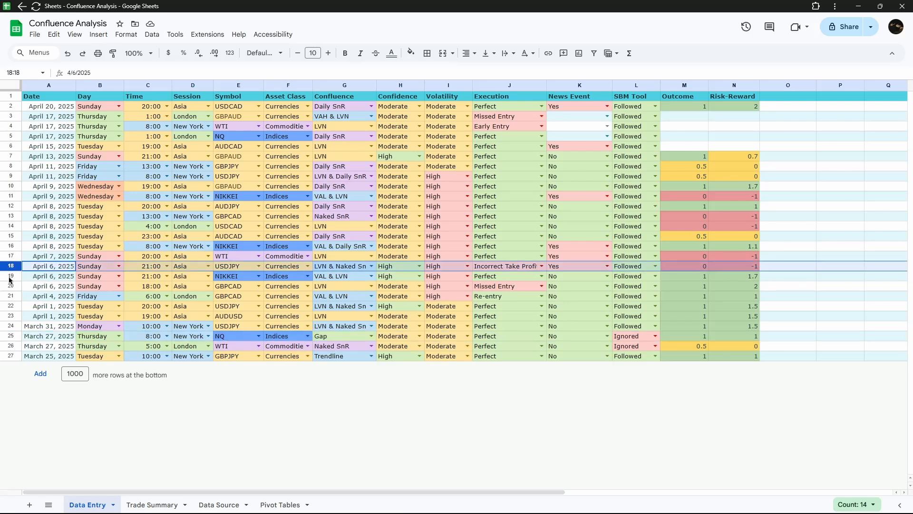
left_click(10, 276)
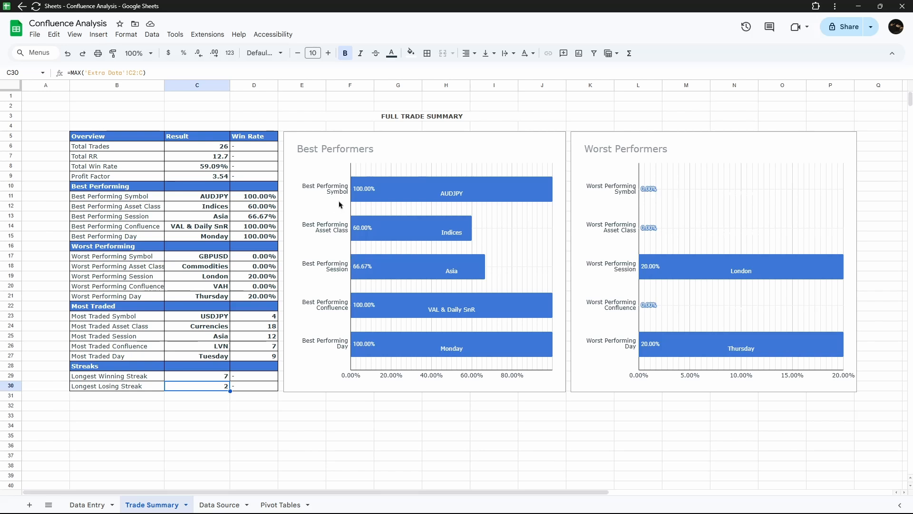
Compare the Trade Summary results with the statistics tables on the Data Source sheet that feed them.
left_click(220, 505)
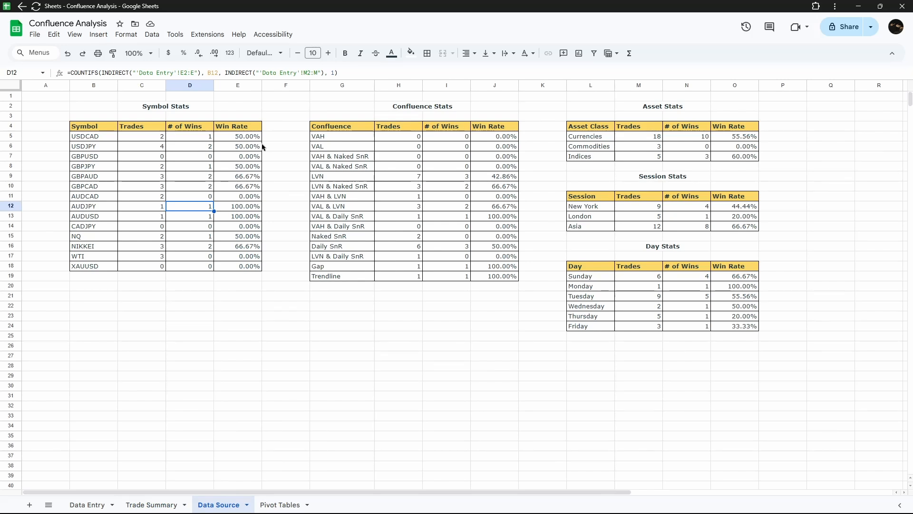
left_click(158, 504)
left_click(166, 501)
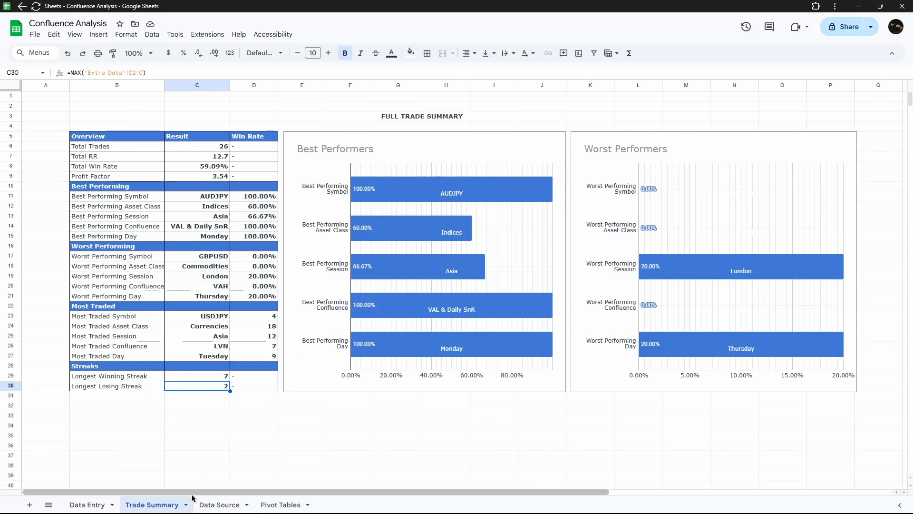
left_click(222, 504)
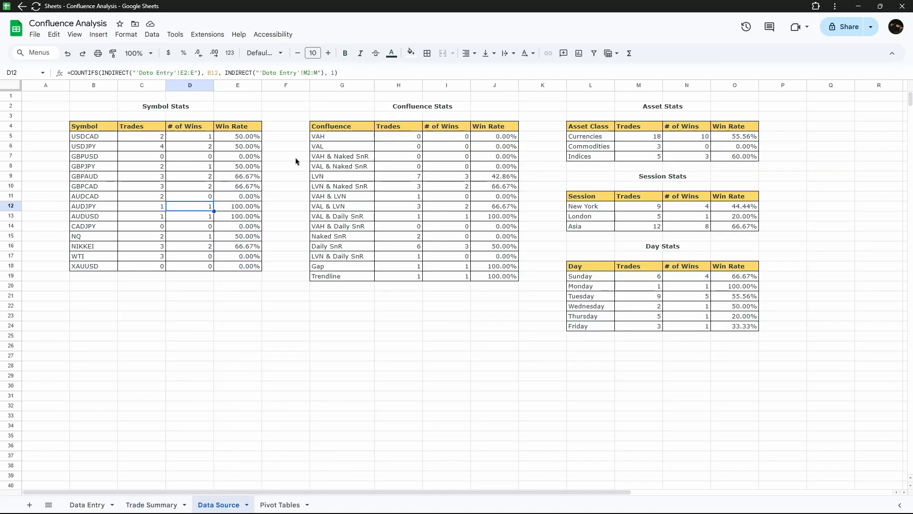
Zoom the Data Source sheet to 150% and examine the Symbol Stats Trades formula for USDCAD and the GBPJPY formulas.
left_click(141, 52)
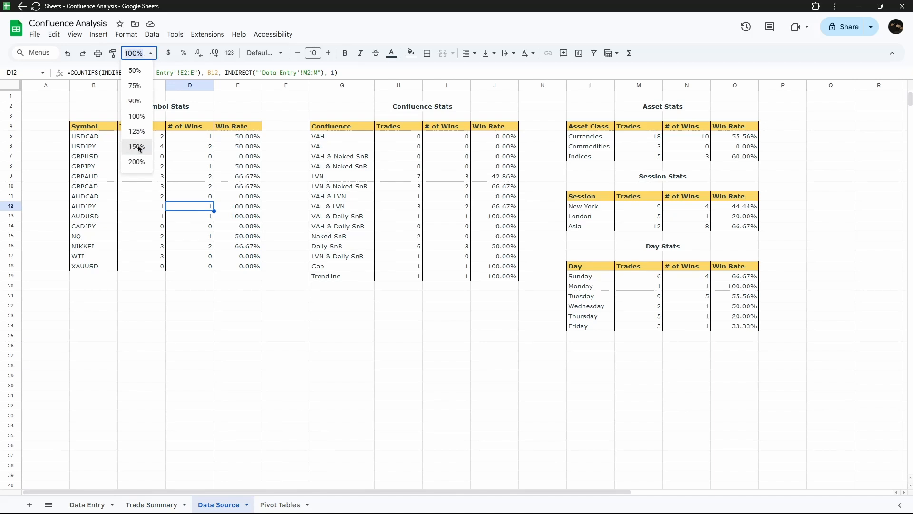
left_click(136, 147)
double_click(234, 166)
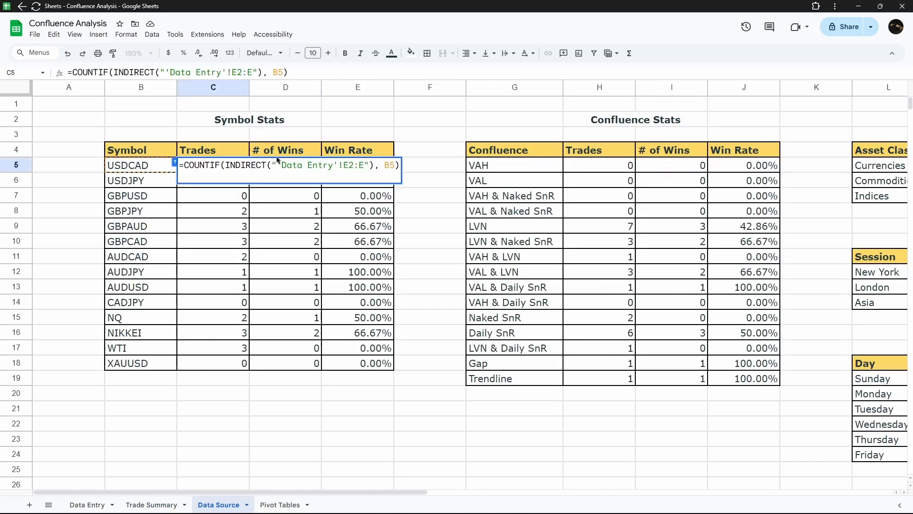
left_click(287, 210)
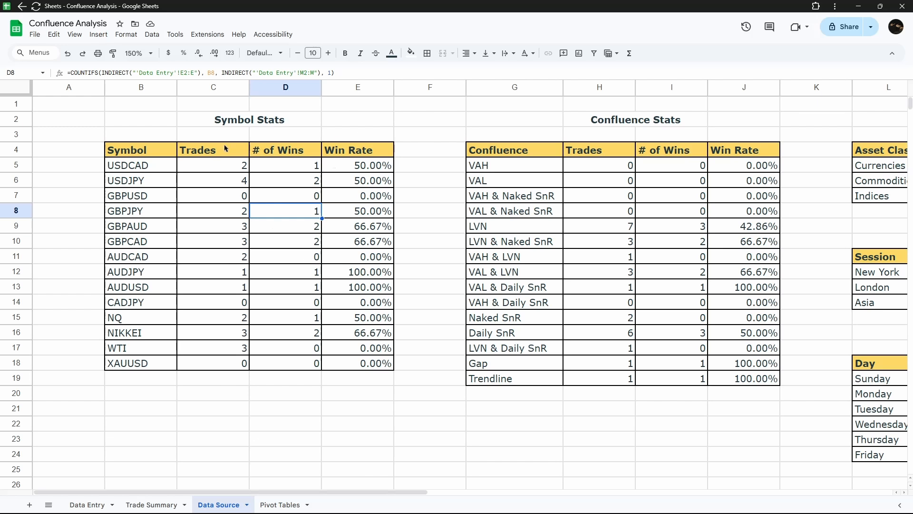
left_click(217, 169)
double_click(220, 165)
left_click(215, 215)
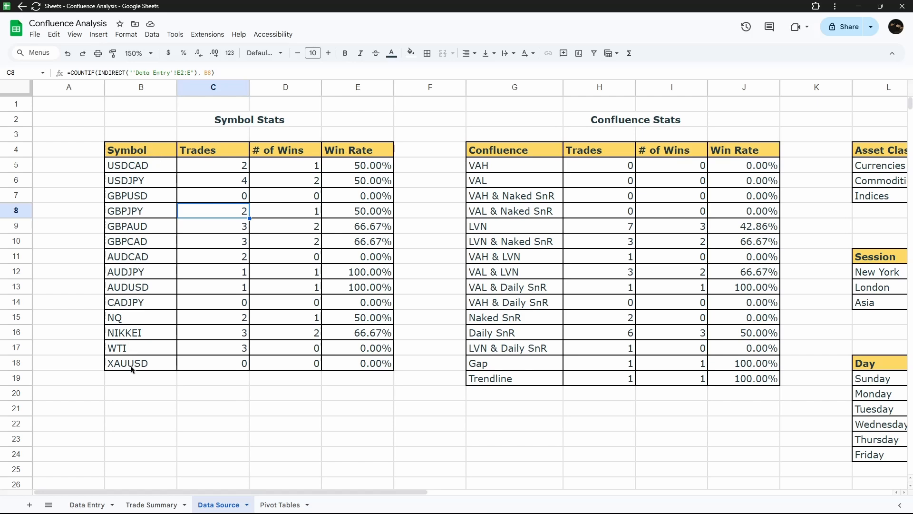
Set the zoom to 100% on Data Entry, review the dropdown rule of Symbol cell E2 without changes, and return to Data Source.
left_click(85, 503)
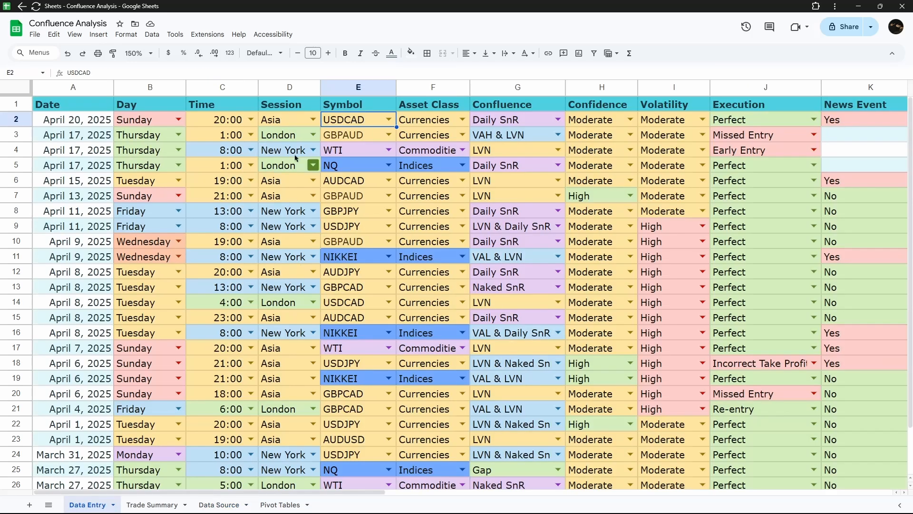
left_click(137, 53)
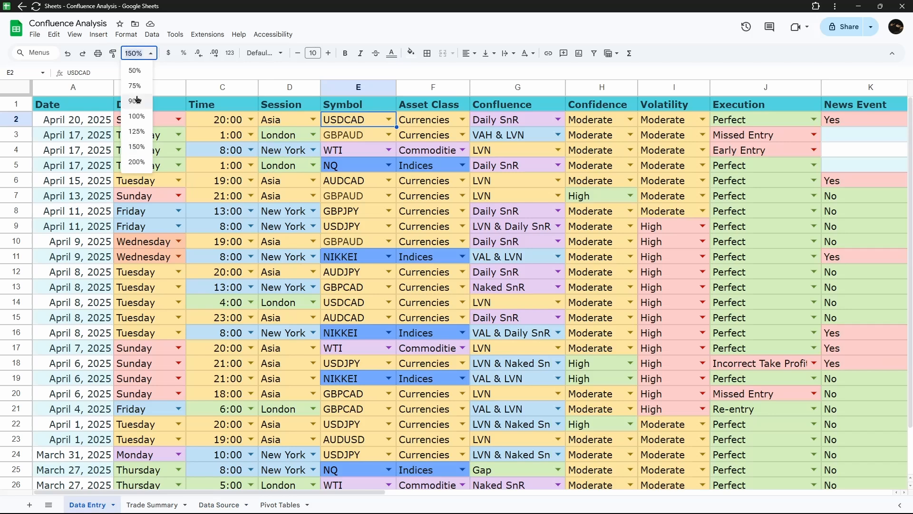
left_click(135, 117)
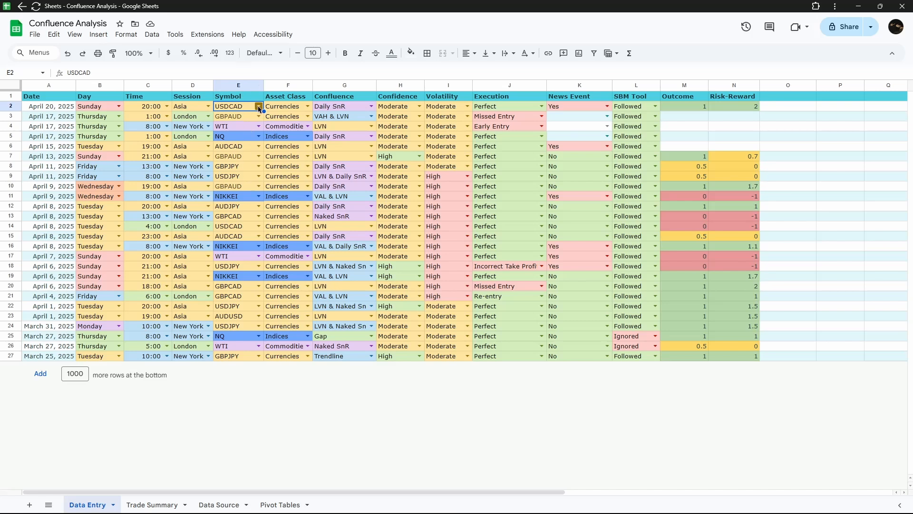
left_click(258, 105)
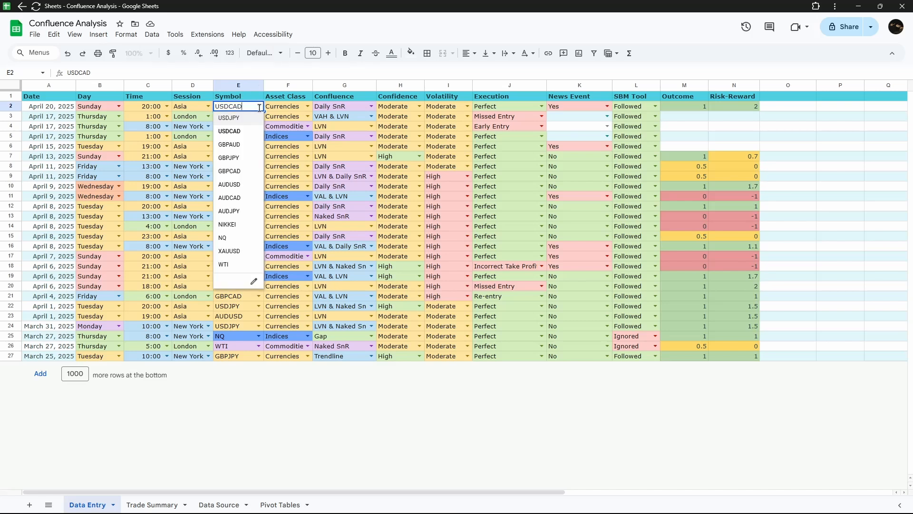
left_click(256, 283)
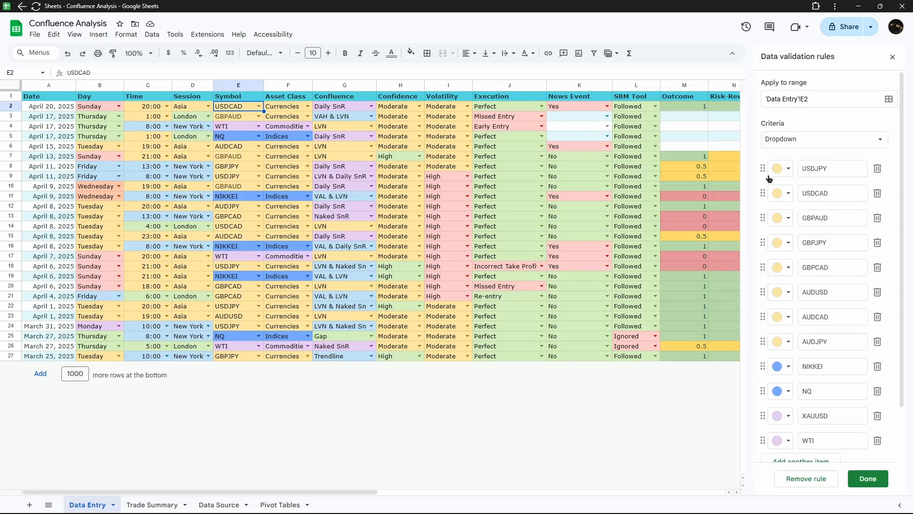
scroll(849, 233, "down", 3)
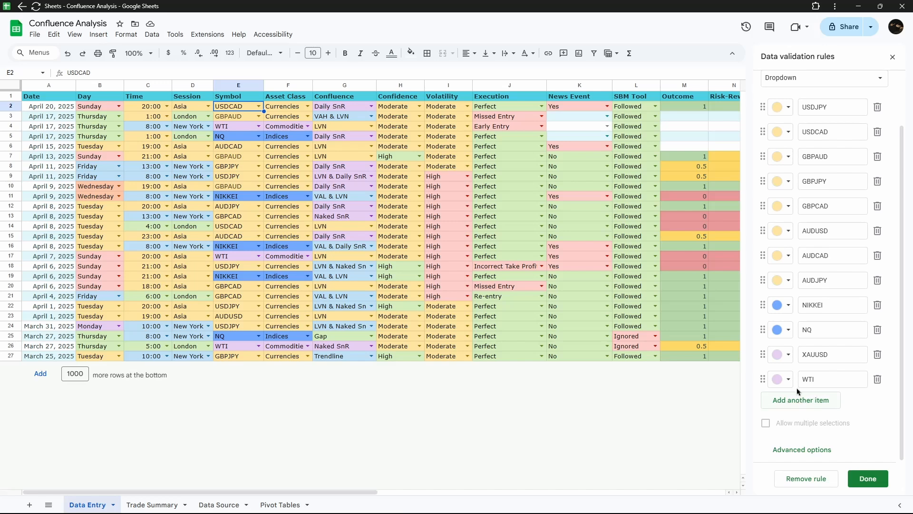
left_click(892, 57)
left_click(213, 506)
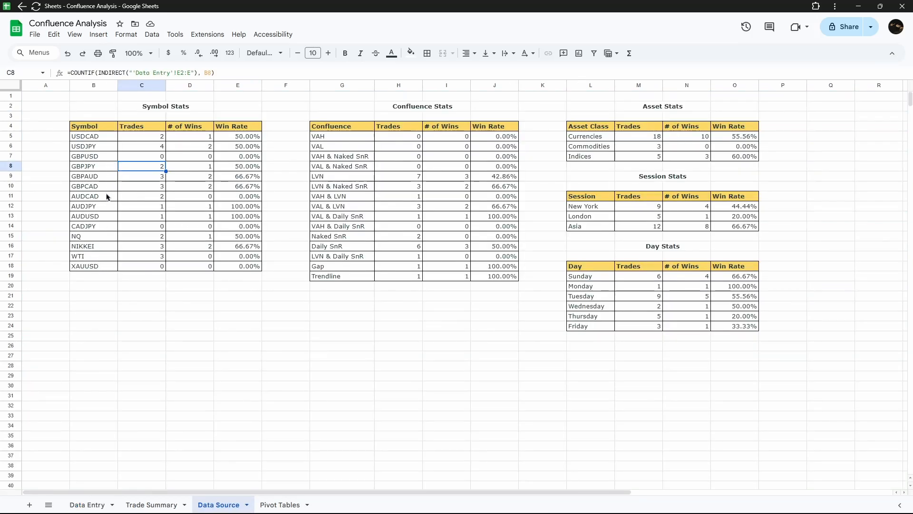
Add BTCUSD as a new symbol in cell B19, below XAUUSD in the Symbol Stats table.
double_click(84, 276)
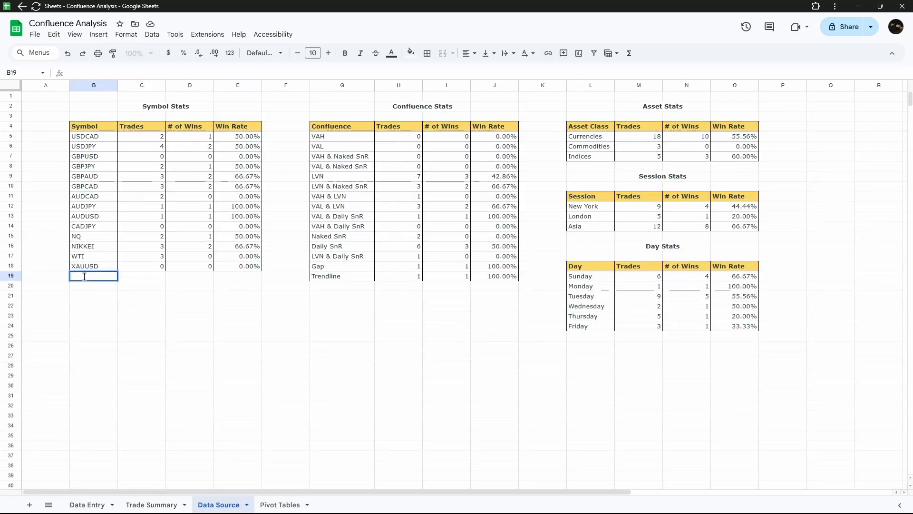
type("BTCUSD")
left_click(90, 295)
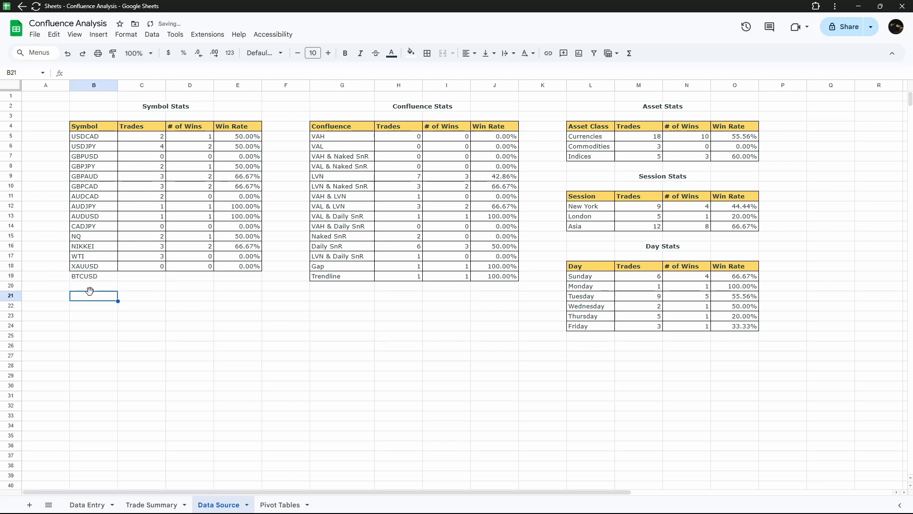
left_click(93, 279)
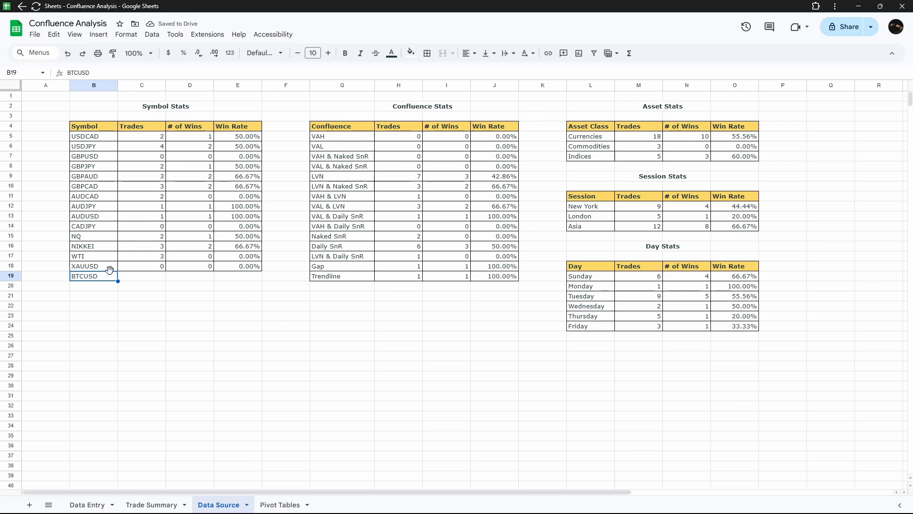
Extend the Trades, # of Wins and Win Rate formulas from the XAUUSD row down to the BTCUSD row.
left_click(162, 266)
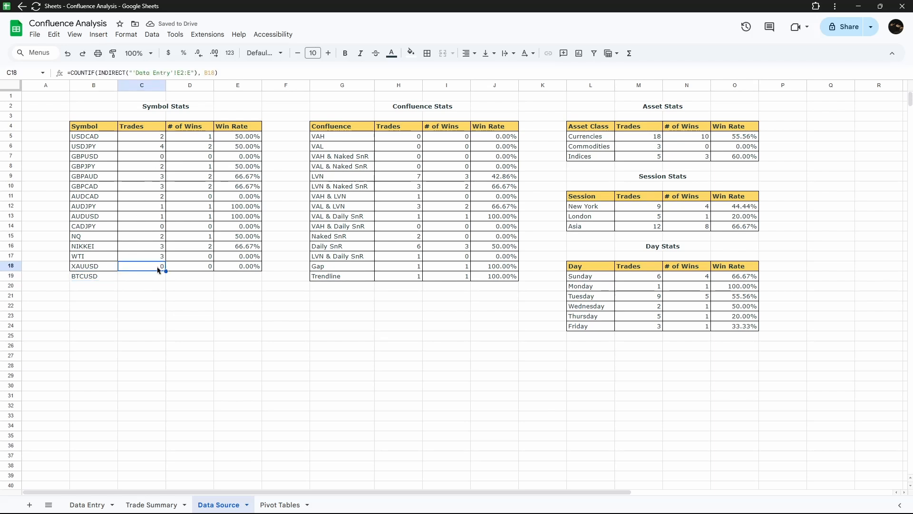
left_click_drag(166, 271, 262, 281)
left_click(212, 326)
left_click(207, 271)
left_click(258, 271)
left_click(244, 305)
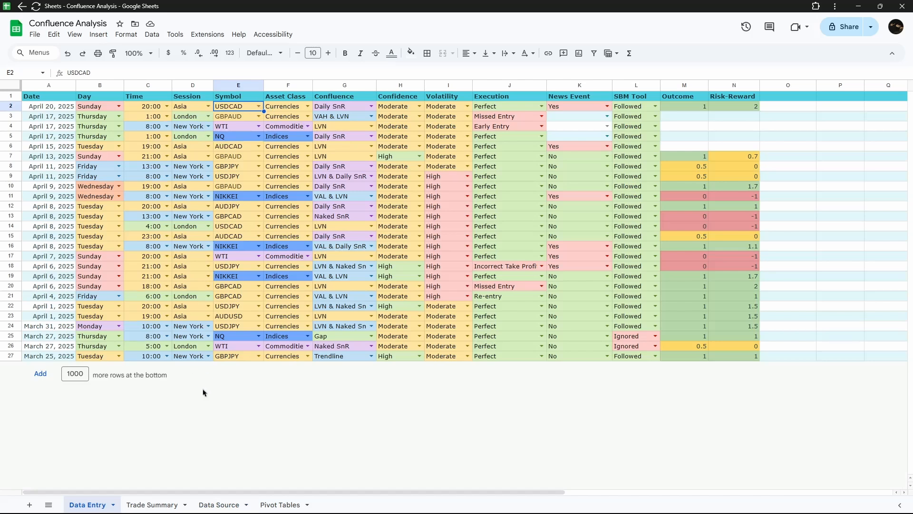
Return to the Data Source sheet and undo the formula fill and the BTCUSD entry.
left_click(211, 505)
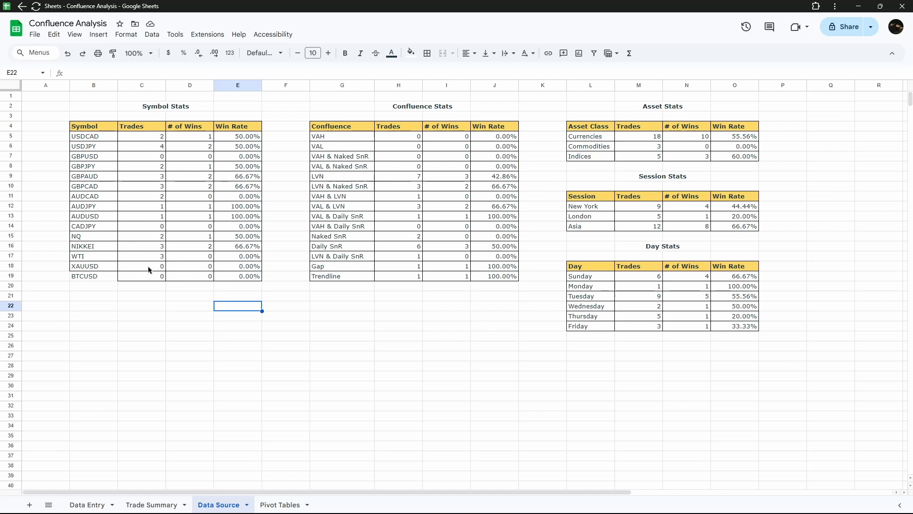
key("ctrl+z")
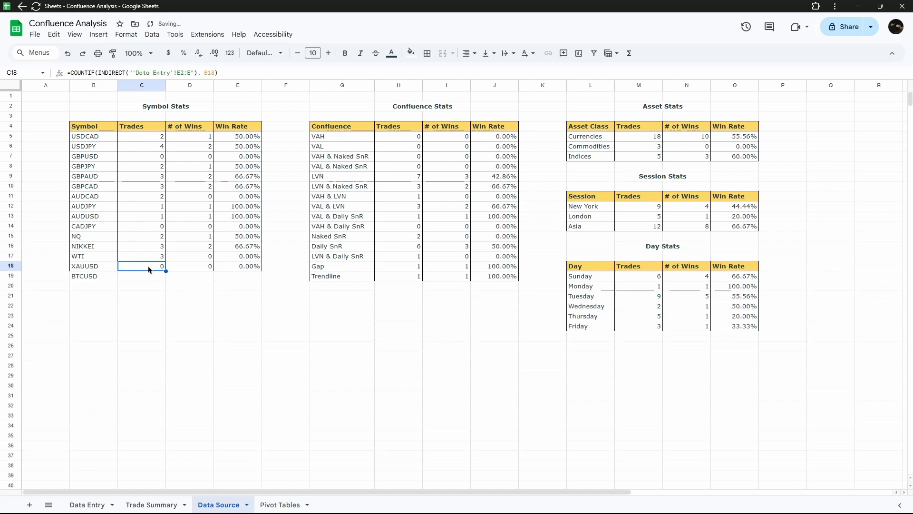
key("ctrl+z")
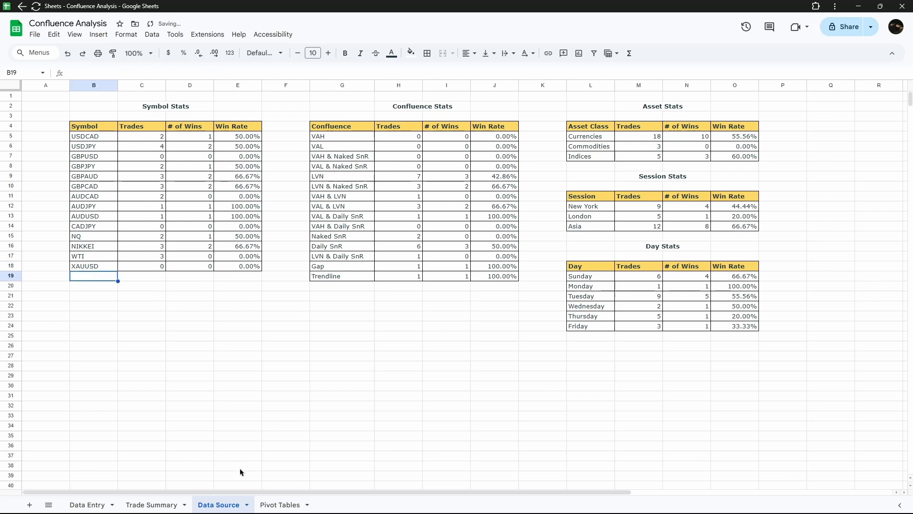
Examine the Confluence, Asset, Session and Day Stats tables at 150% zoom, then restore the zoom to 100%.
left_click_drag(223, 492, 334, 491)
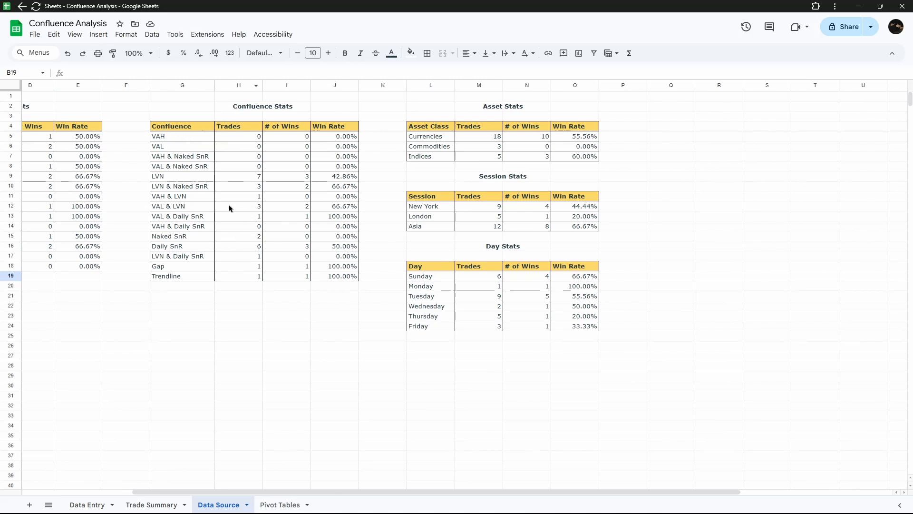
left_click(135, 53)
left_click(137, 147)
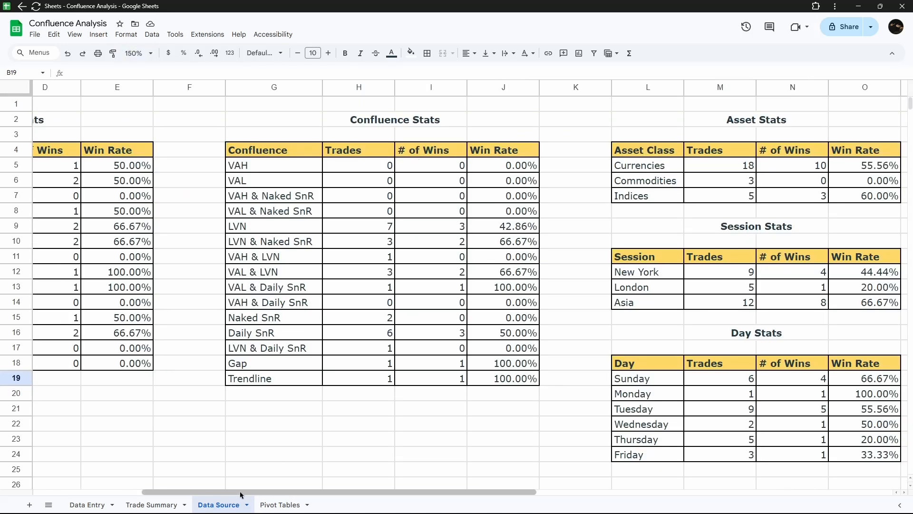
scroll(222, 378, "right", 2)
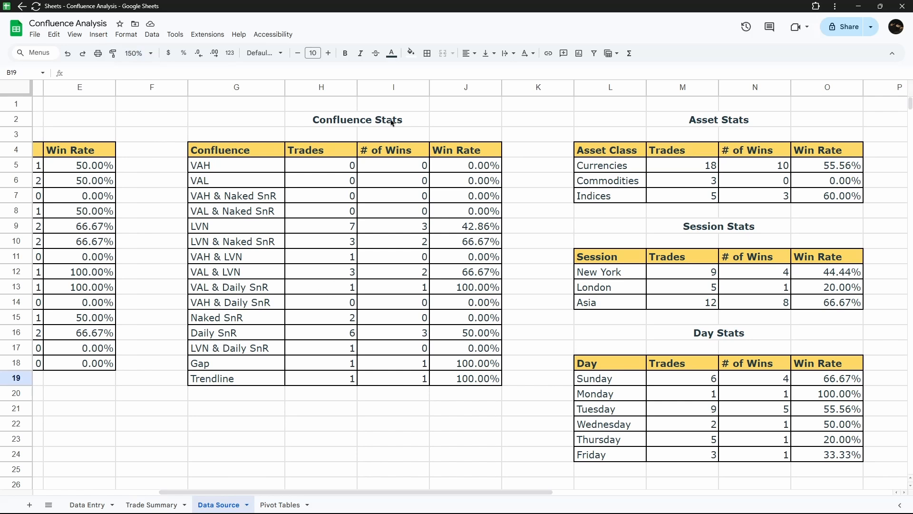
left_click_drag(286, 493, 433, 471)
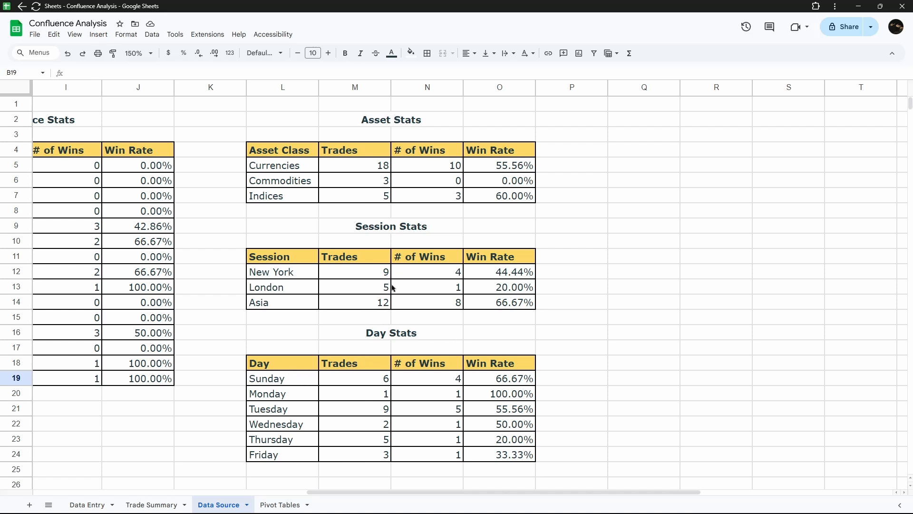
left_click(135, 54)
left_click(136, 118)
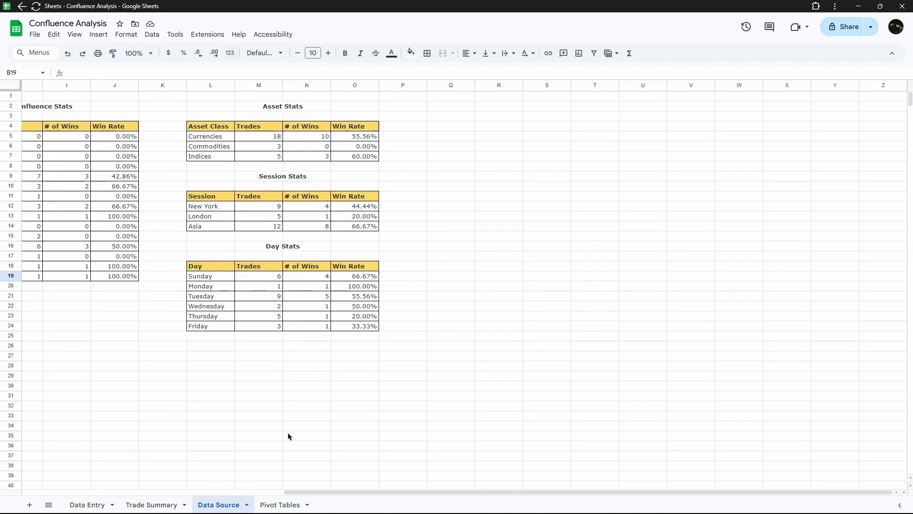
left_click_drag(340, 493, 175, 371)
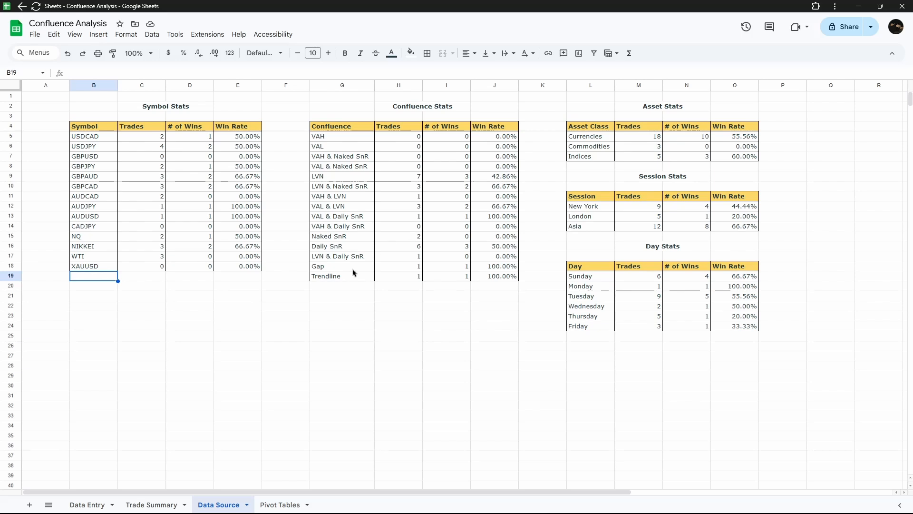
Review the Symbol pivot table and its chart on the Pivot Tables sheet with the pivot table editor closed, then reopen the editor.
left_click(282, 504)
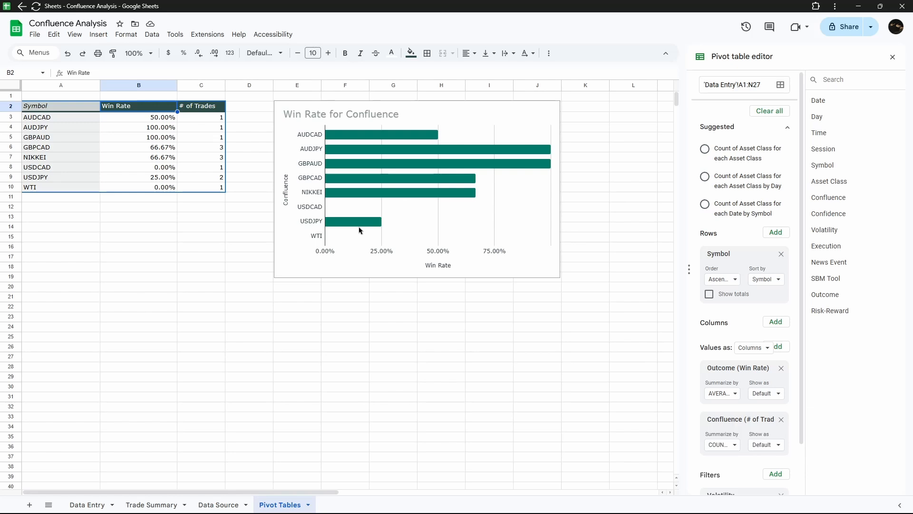
left_click(893, 57)
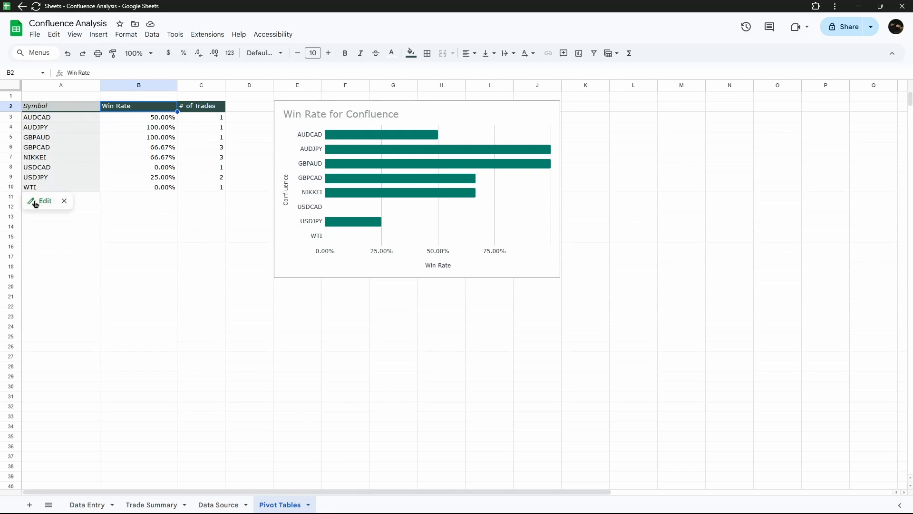
left_click(39, 199)
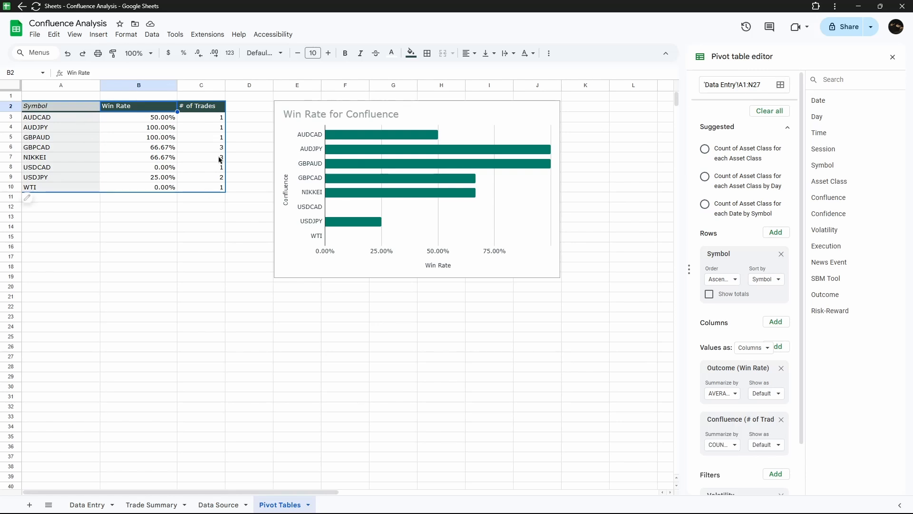
Remove every row, value and filter field from the pivot table and move the chart clear of the emptied table.
left_click(781, 253)
left_click(789, 303)
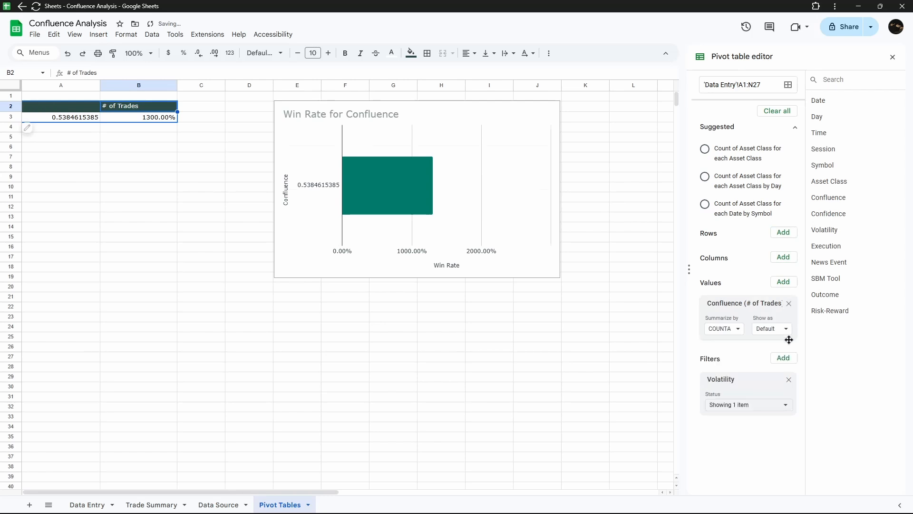
left_click(789, 379)
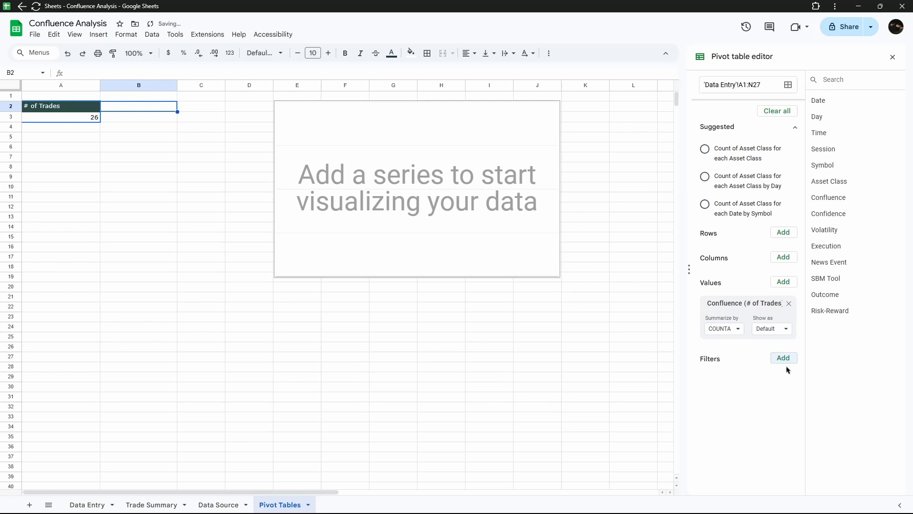
left_click(789, 304)
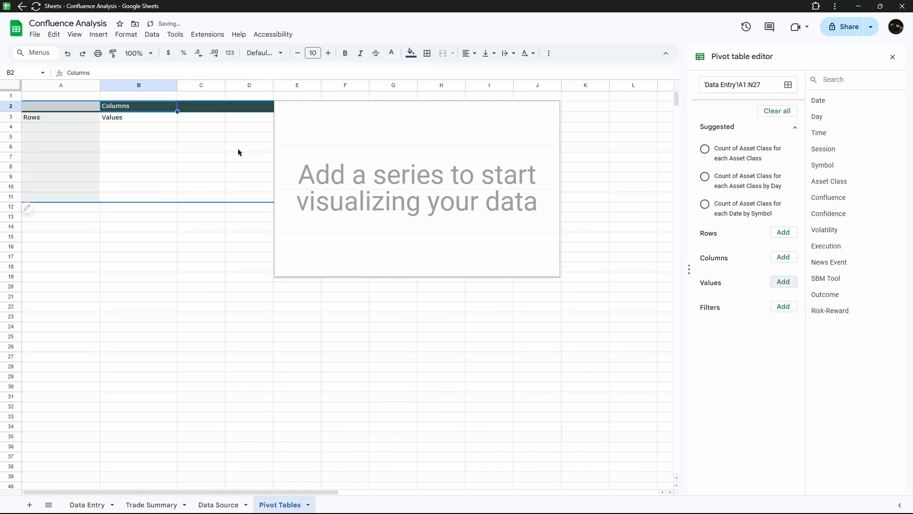
left_click(446, 144)
left_click_drag(405, 127, 485, 127)
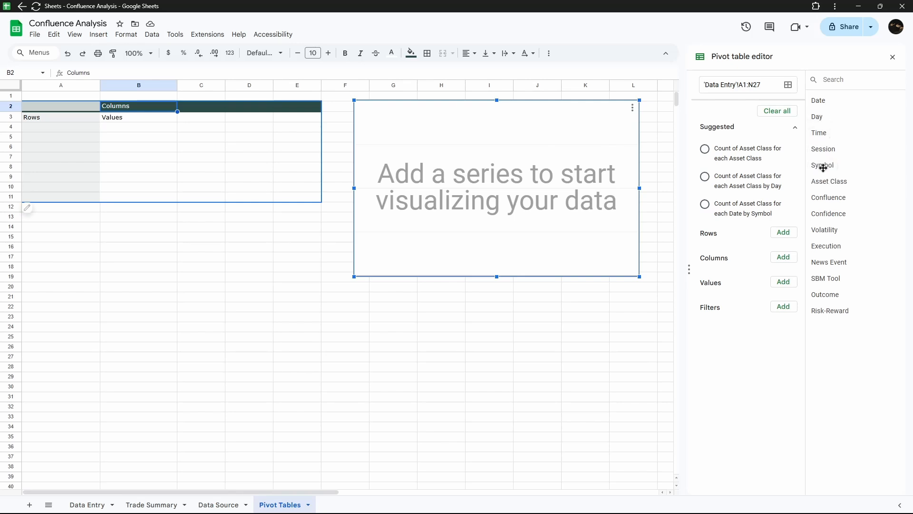
Add Symbol to the pivot table's rows and turn off its totals.
left_click_drag(824, 166, 721, 250)
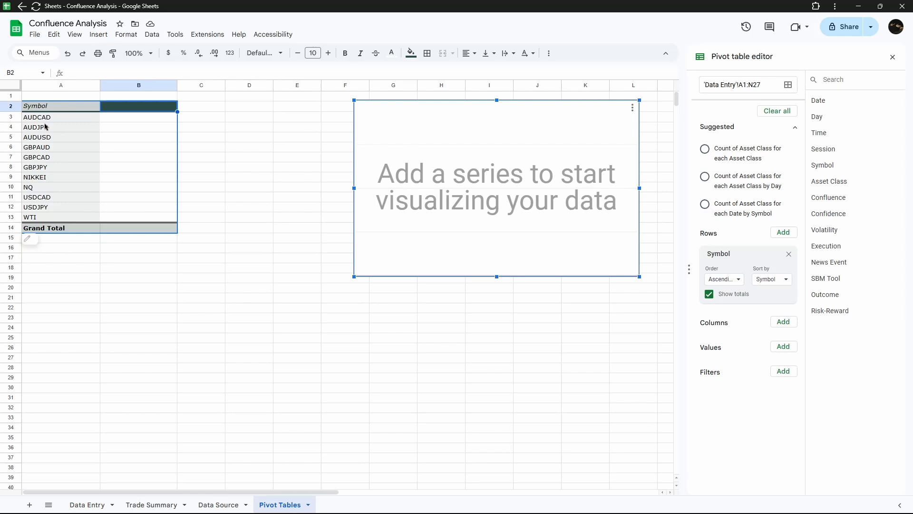
left_click(710, 295)
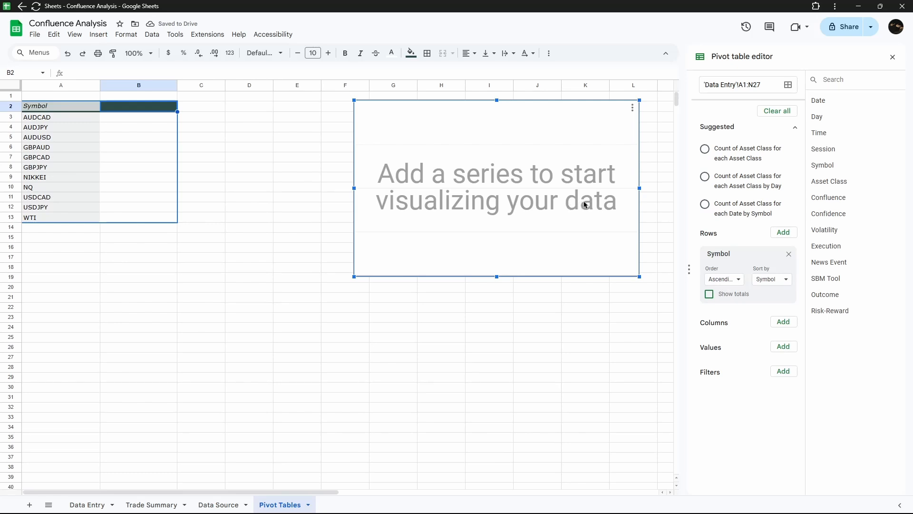
left_click_drag(828, 198, 829, 247)
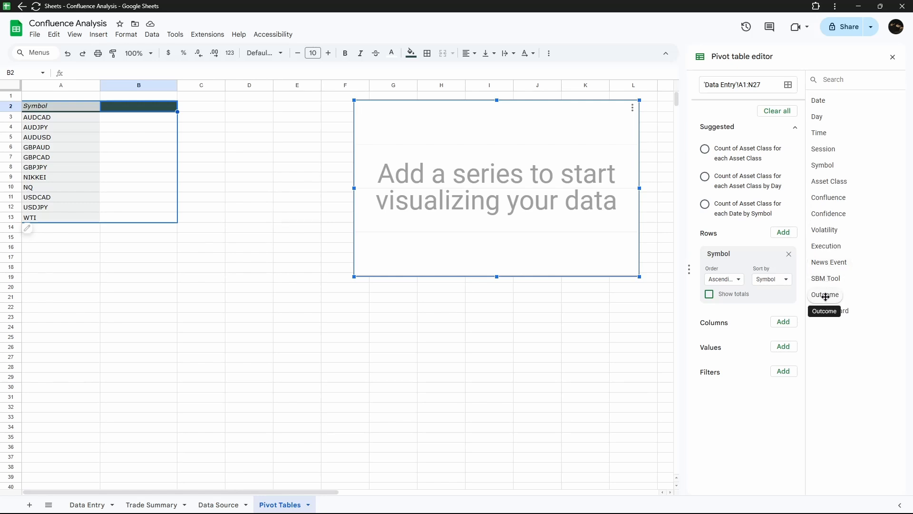
Add Outcome as a pivot table value summarized by AVERAGE, then check Data Source and return to Pivot Tables.
left_click_drag(828, 296, 723, 369)
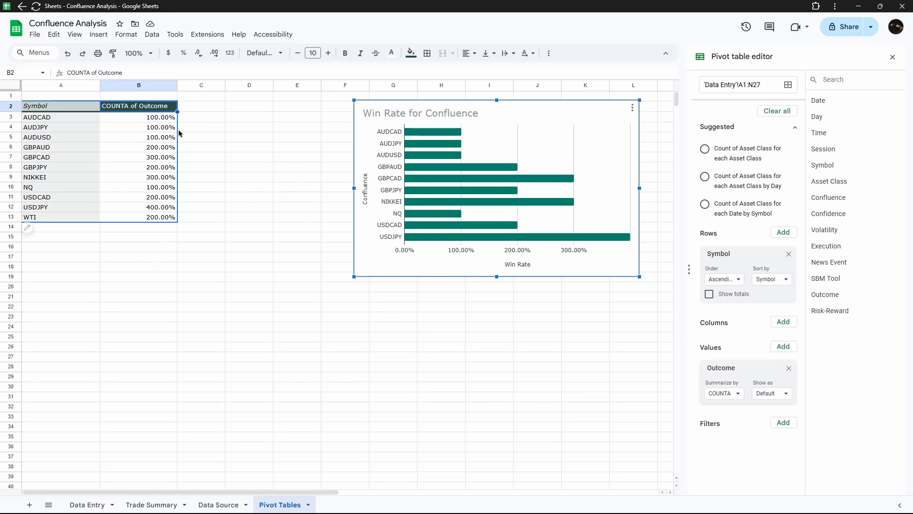
left_click(737, 394)
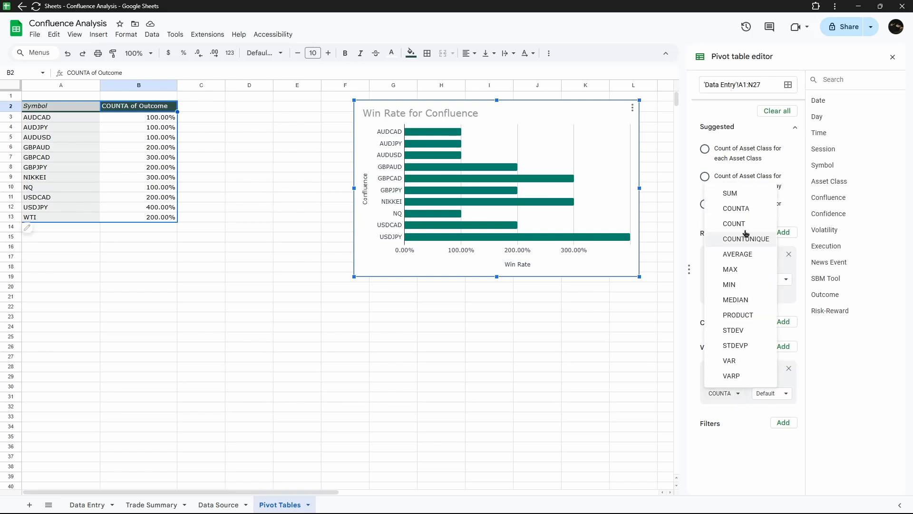
left_click(737, 254)
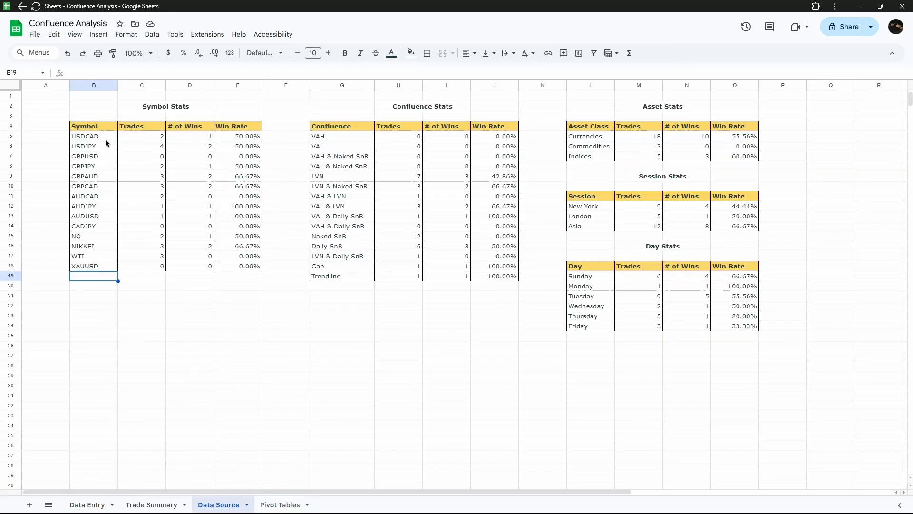
left_click(279, 504)
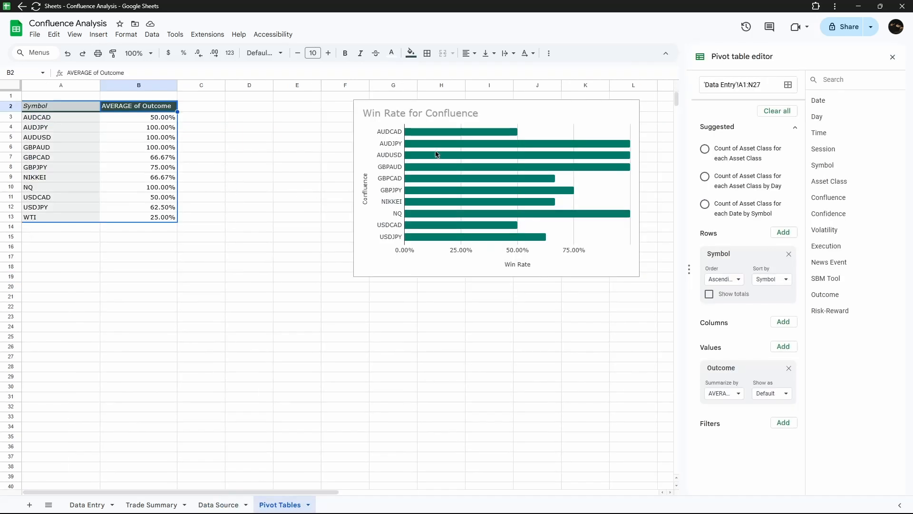
Move the win rate chart closer to the pivot table and open the chart for editing.
left_click(547, 116)
left_click_drag(547, 116, 380, 140)
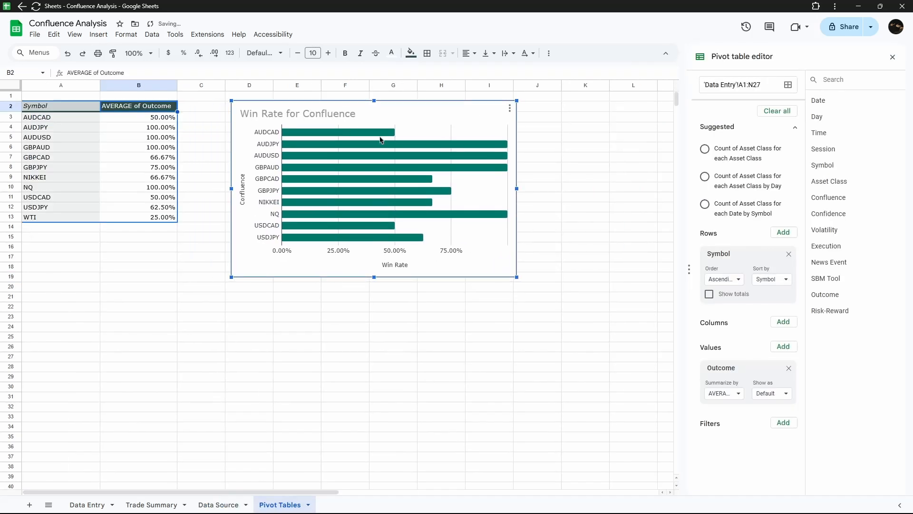
left_click(510, 108)
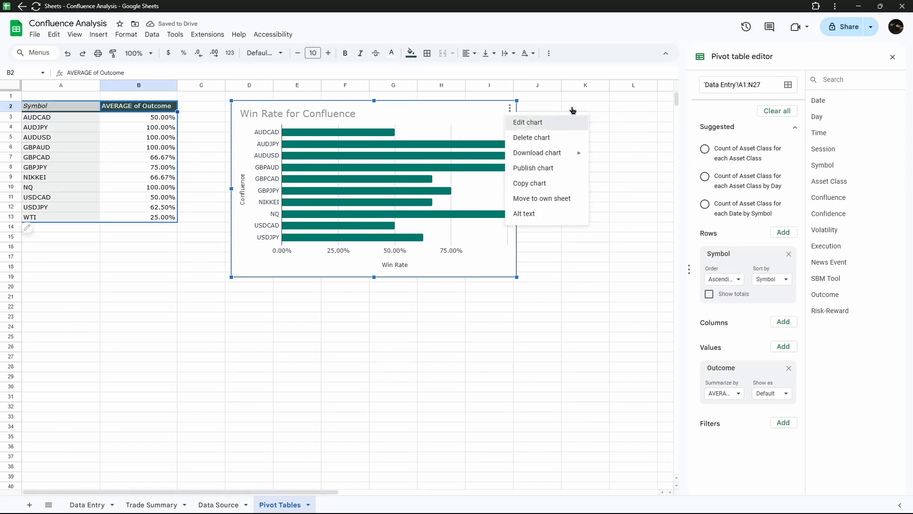
left_click(539, 125)
left_click(559, 117)
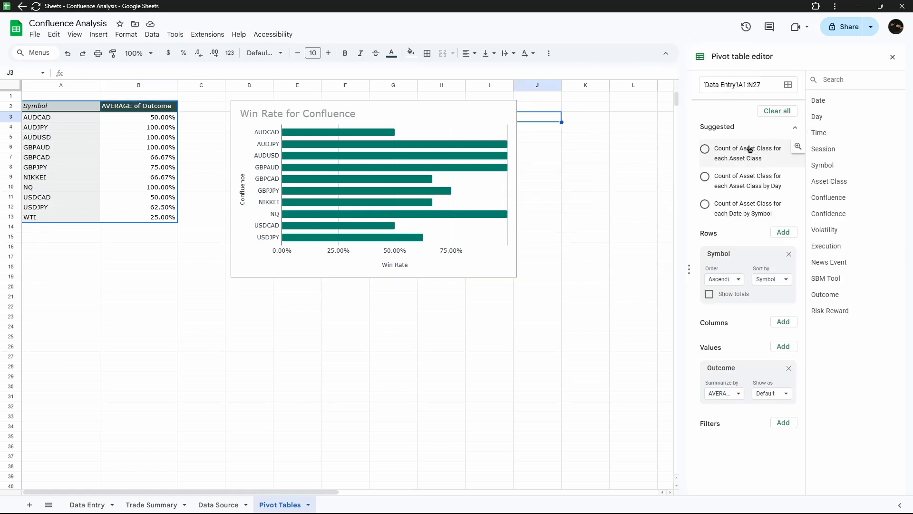
left_click(502, 110)
left_click(510, 109)
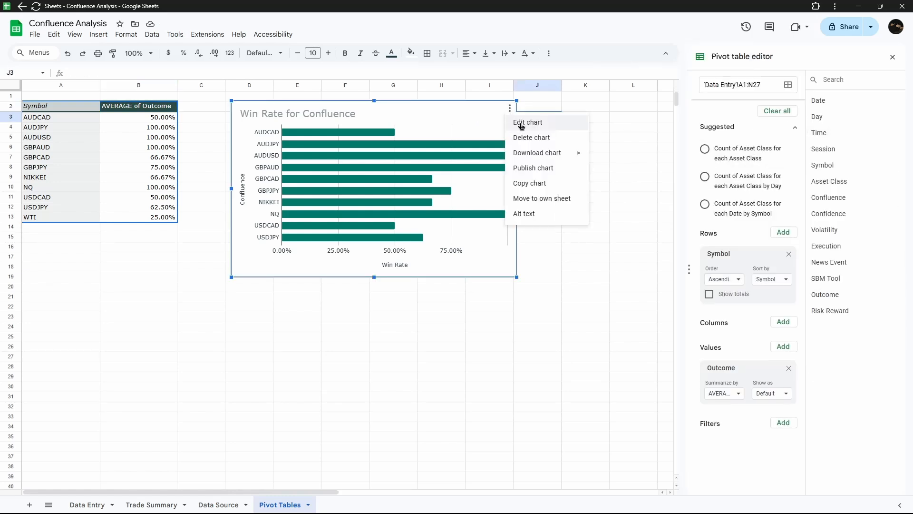
left_click(525, 125)
Try the pie, stacked column and scatter chart types on the win rate chart, then undo back to the bar chart.
left_click(799, 122)
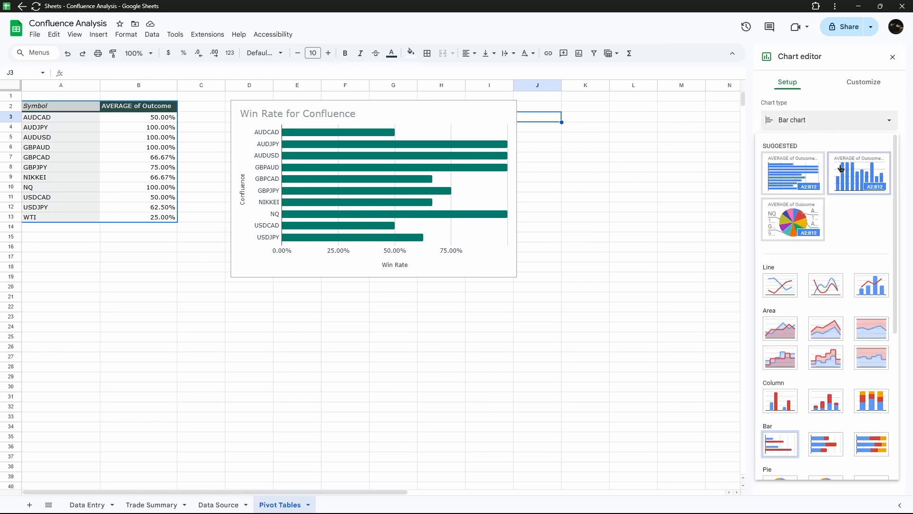
left_click(797, 221)
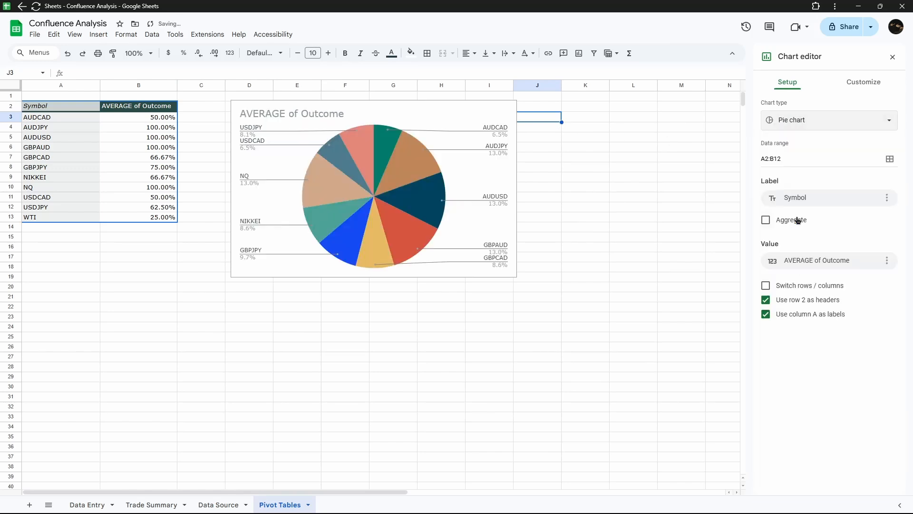
left_click(826, 125)
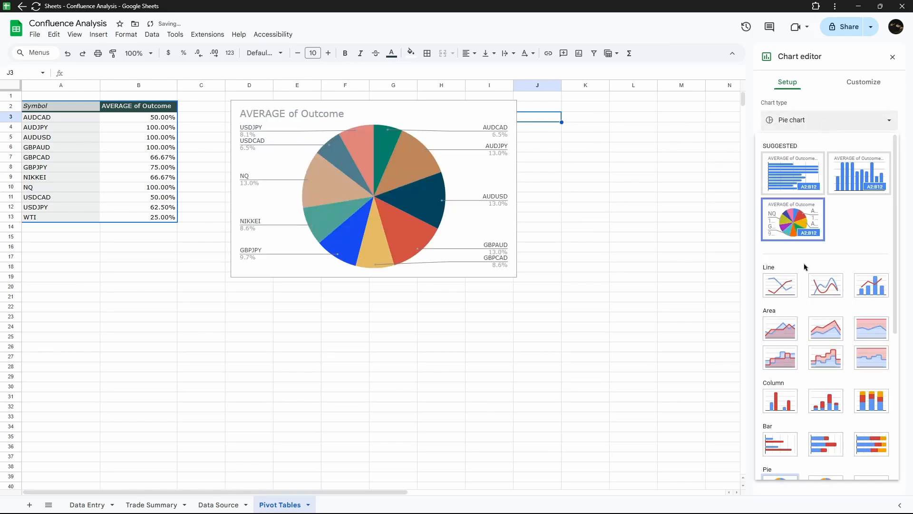
scroll(865, 328, "down", 3)
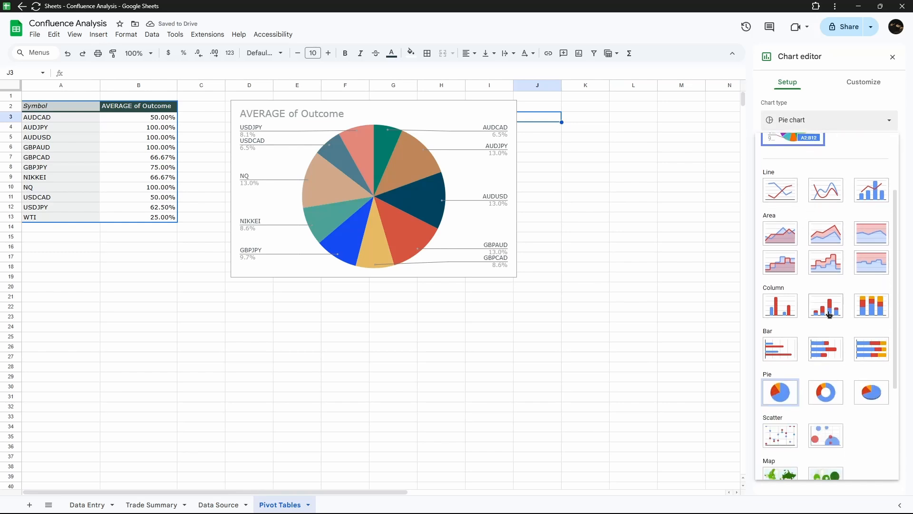
left_click(829, 314)
left_click(828, 126)
scroll(808, 333, "down", 5)
left_click(780, 341)
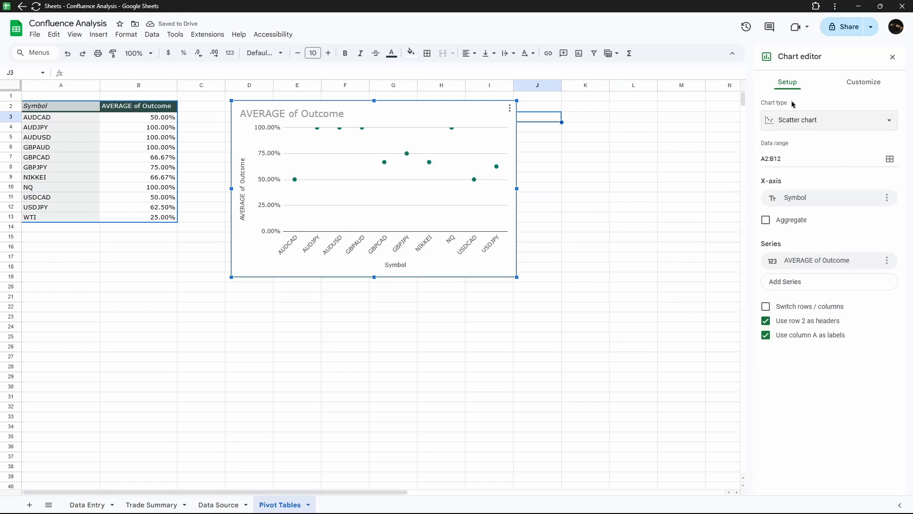
key("ctrl+z")
key("ctrl+z")
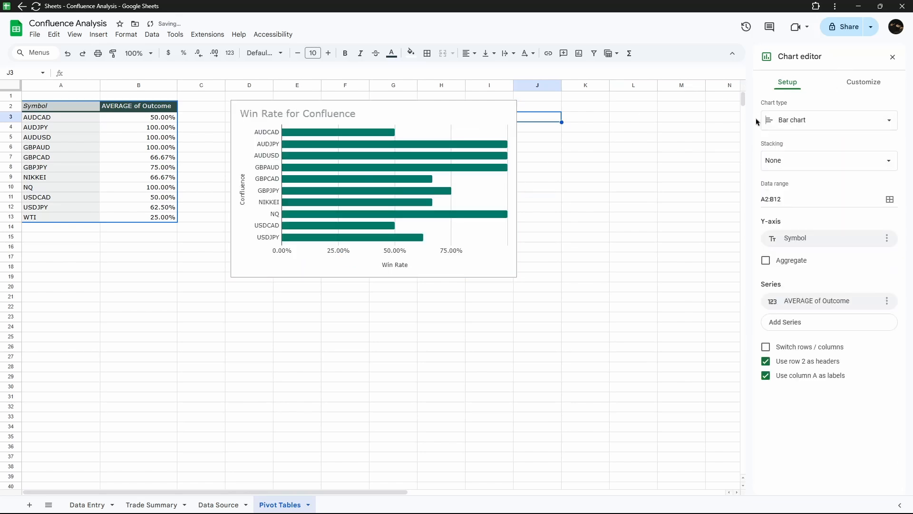
Zoom the Pivot Tables sheet to 200% and rename the AVERAGE of Outcome heading to Win Rate.
left_click(59, 106)
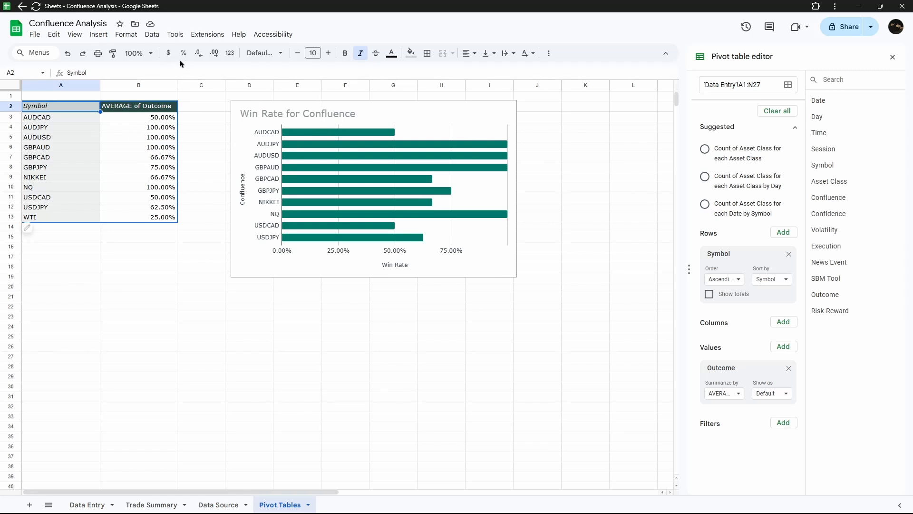
left_click(150, 55)
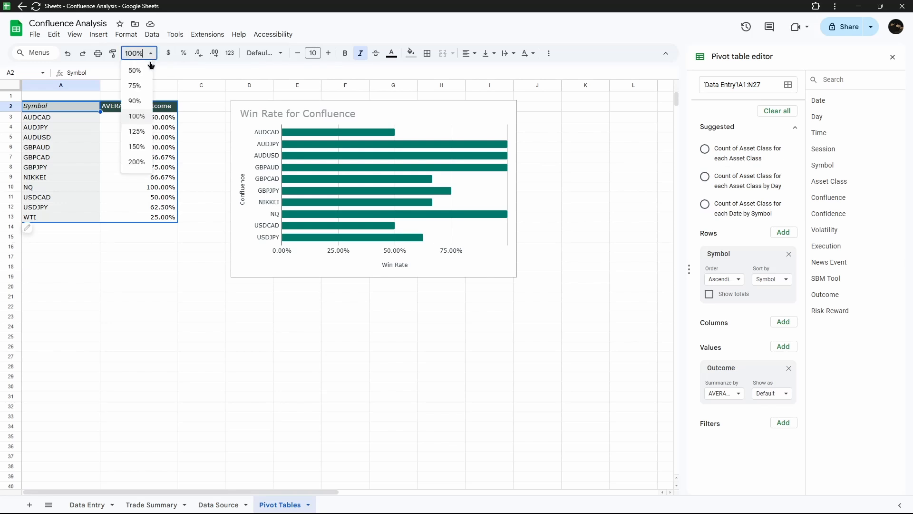
left_click(138, 162)
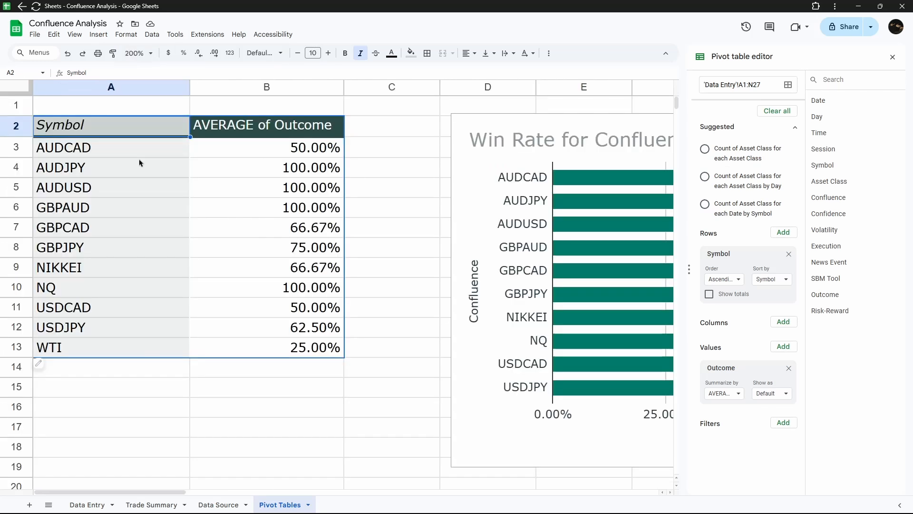
left_click(266, 131)
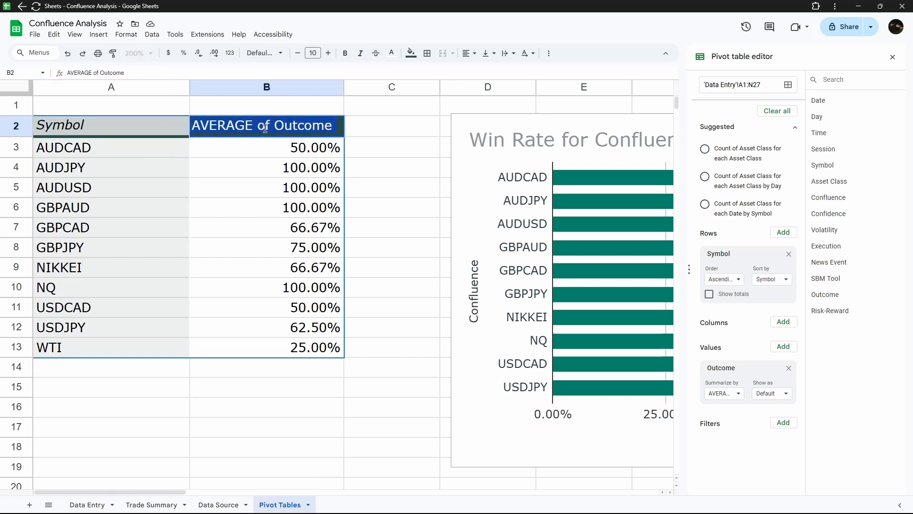
type("Win Rate")
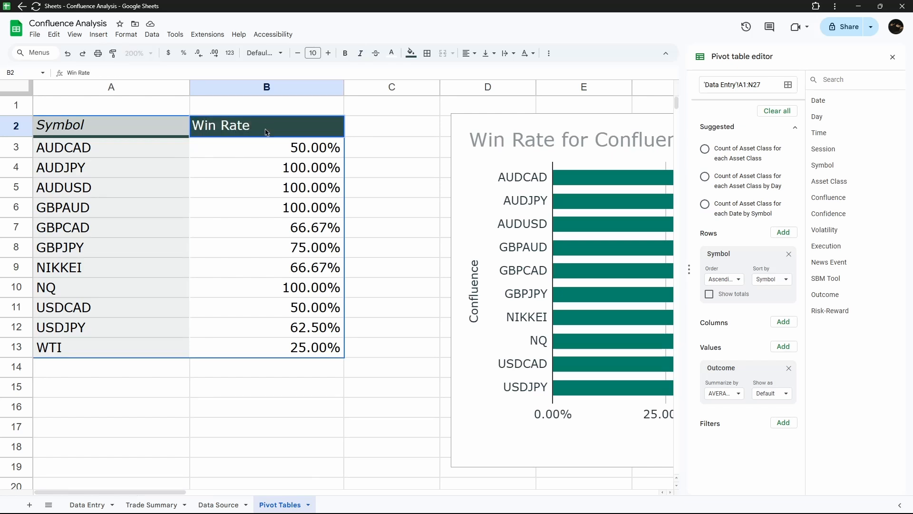
key("Return")
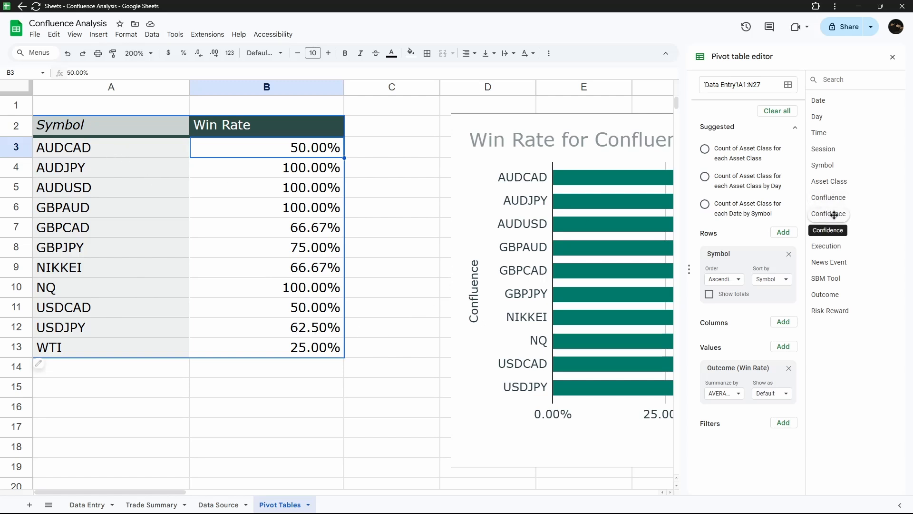
Replace Symbol with Asset Class in the pivot table's rows and turn off its totals.
left_click(790, 254)
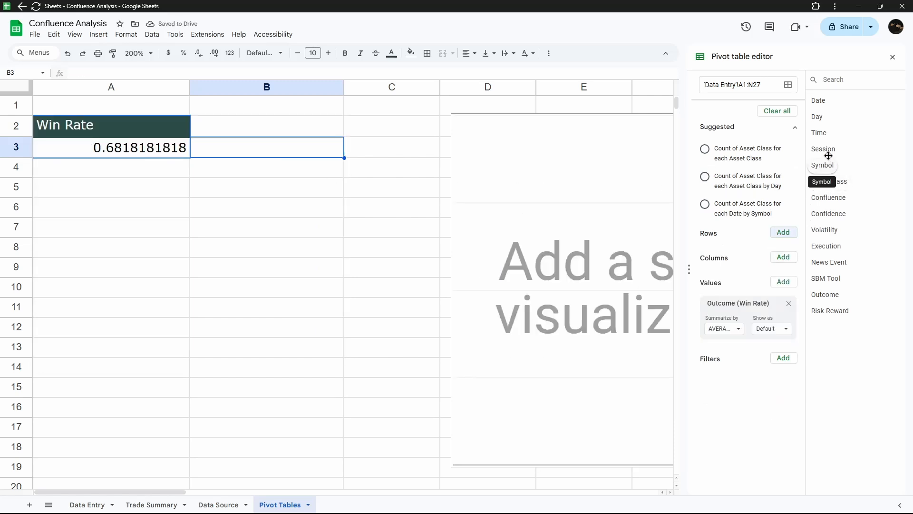
left_click_drag(828, 184, 722, 248)
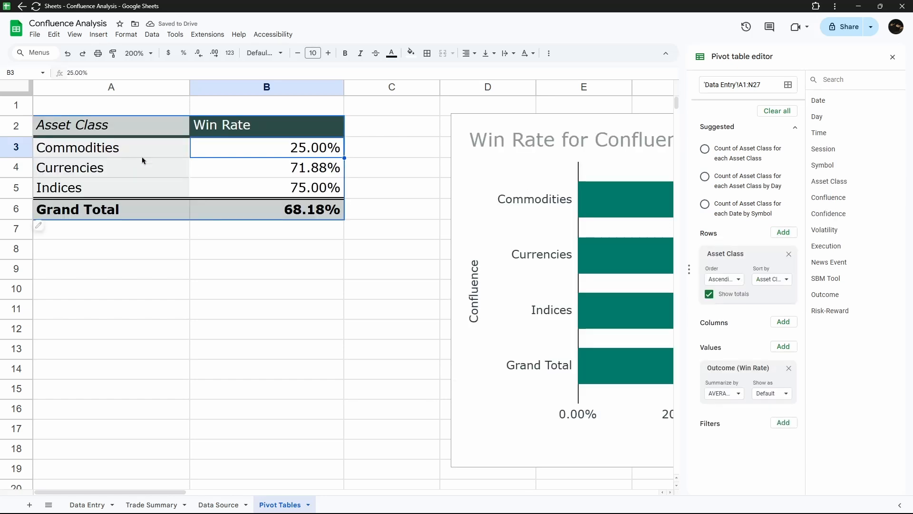
left_click(709, 294)
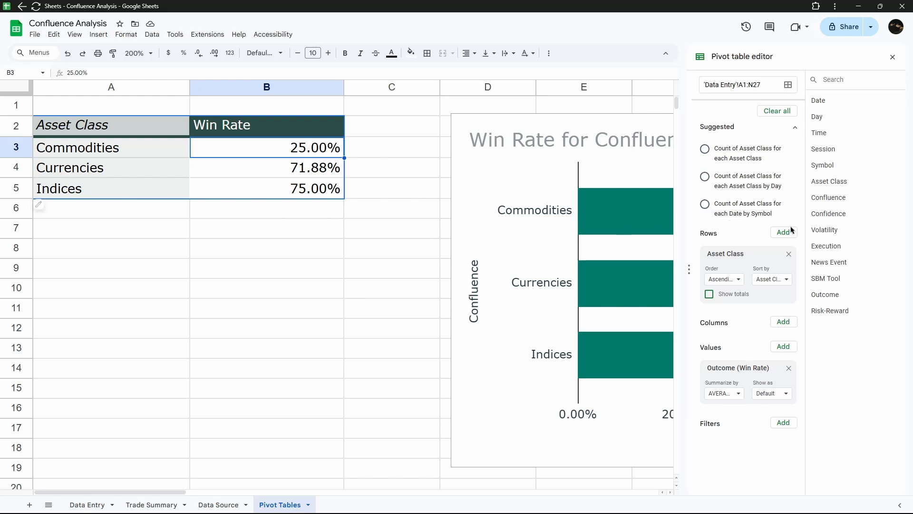
Switch to the Data Entry sheet at 100% zoom and examine the Volatility options for the April 20, 2025 trade.
left_click(81, 505)
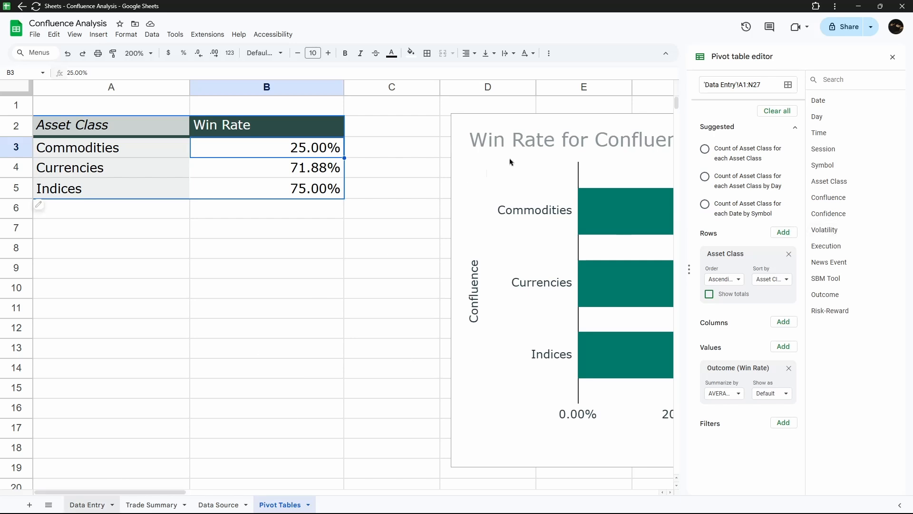
left_click(138, 53)
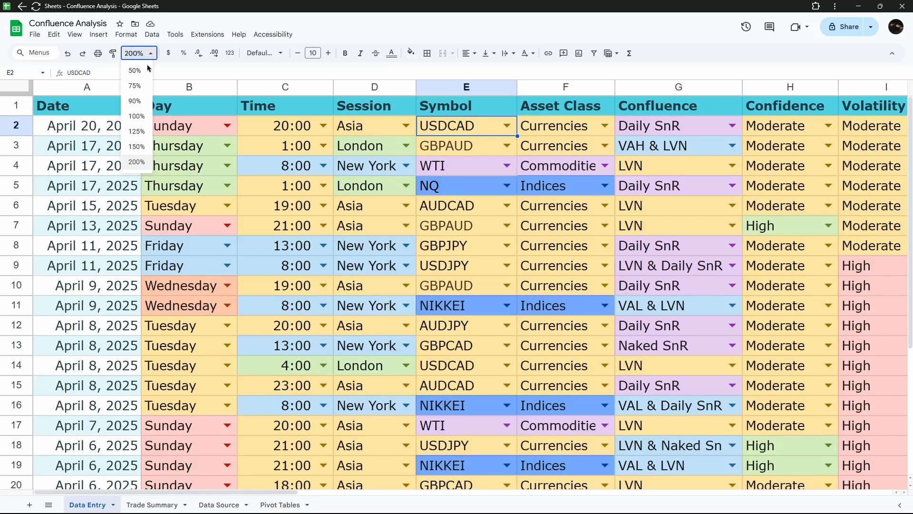
left_click(137, 117)
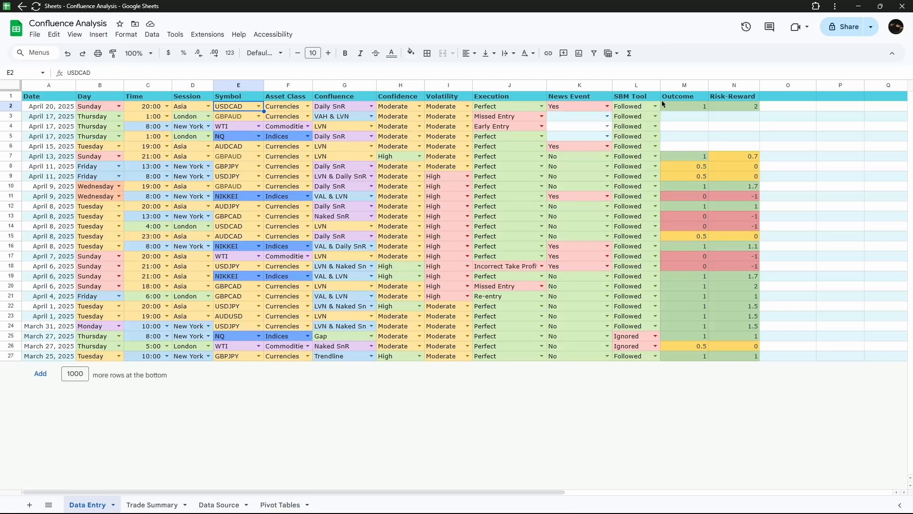
left_click(467, 106)
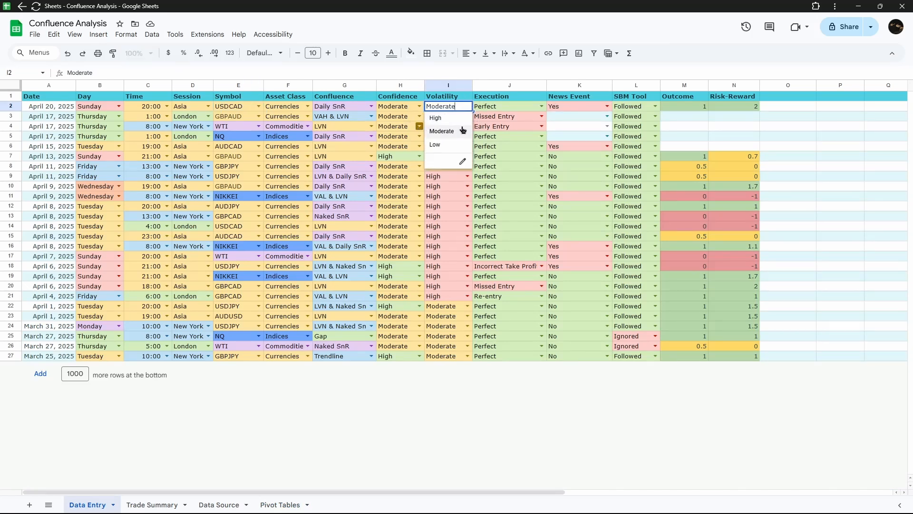
Return to Pivot Tables and add a Volatility filter to the pivot table that includes only Moderate.
left_click(281, 505)
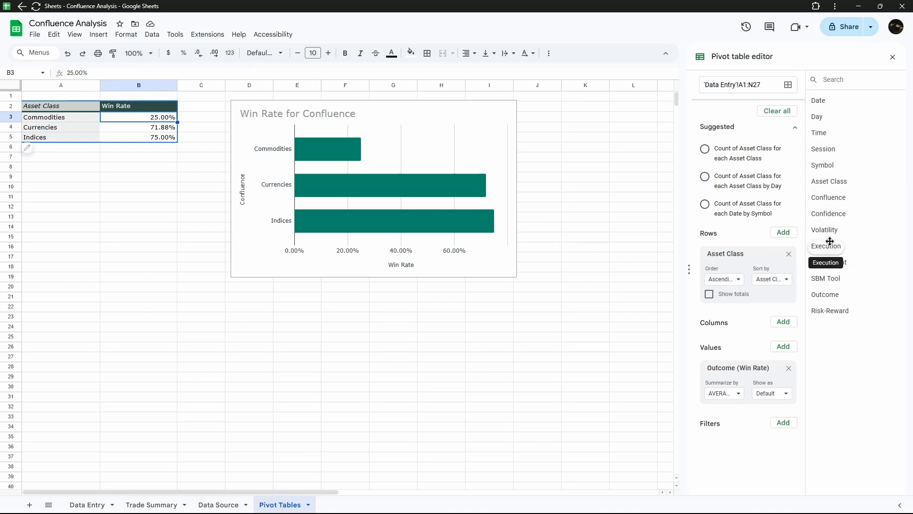
left_click_drag(831, 229, 726, 452)
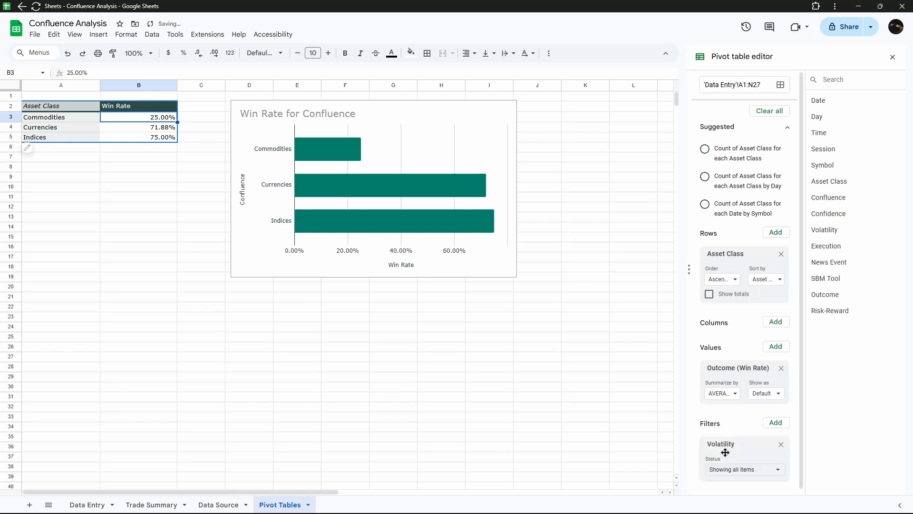
left_click(744, 469)
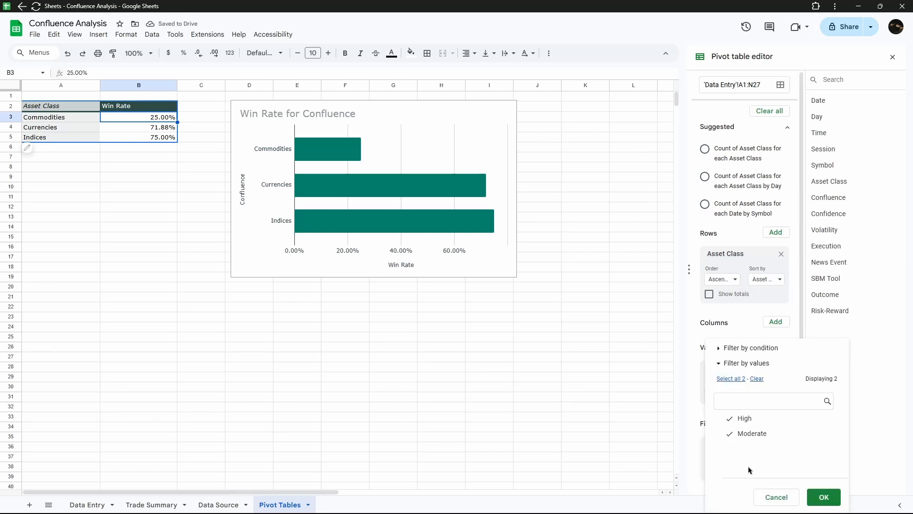
left_click(757, 380)
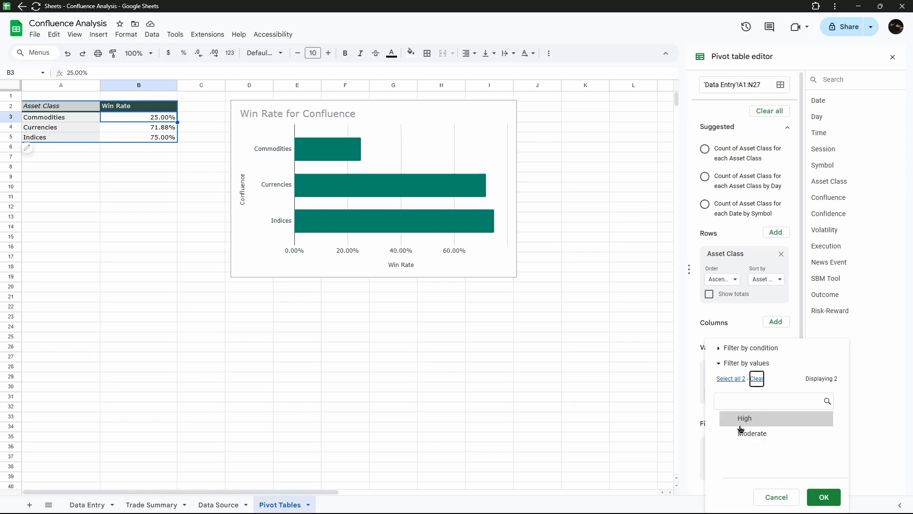
left_click(753, 435)
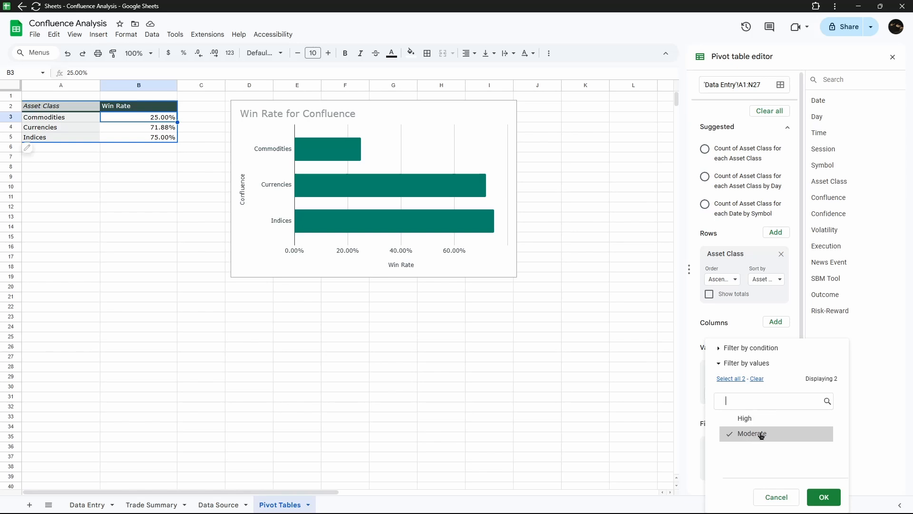
left_click(822, 498)
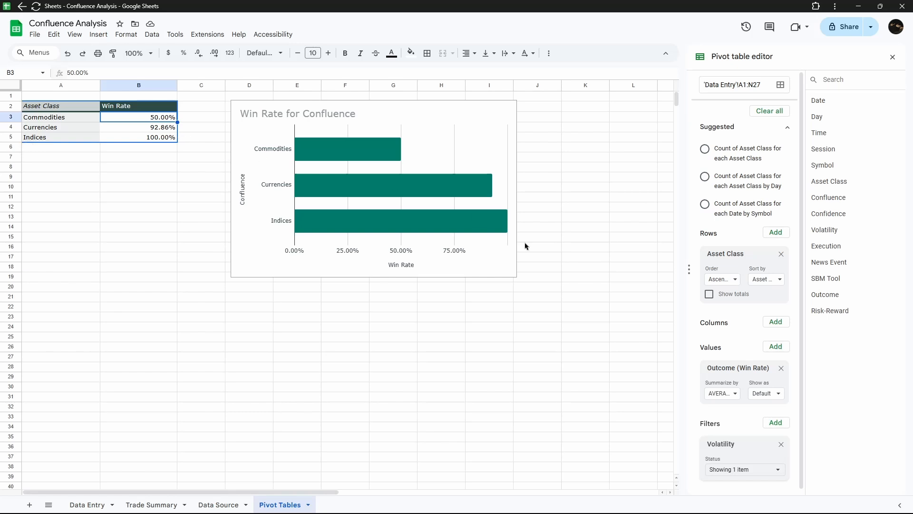
Change the pivot table's Volatility filter to include only High, then check the Trade Summary sheet.
left_click(750, 474)
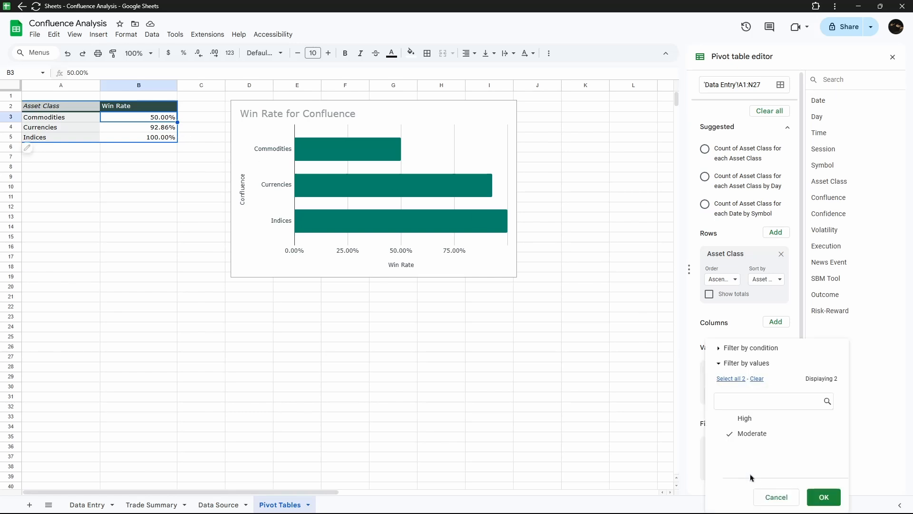
left_click(748, 439)
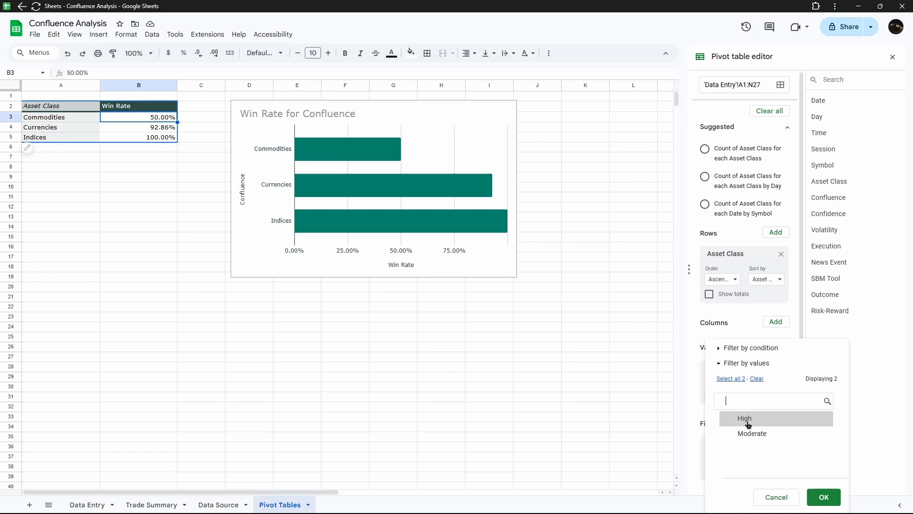
left_click(824, 497)
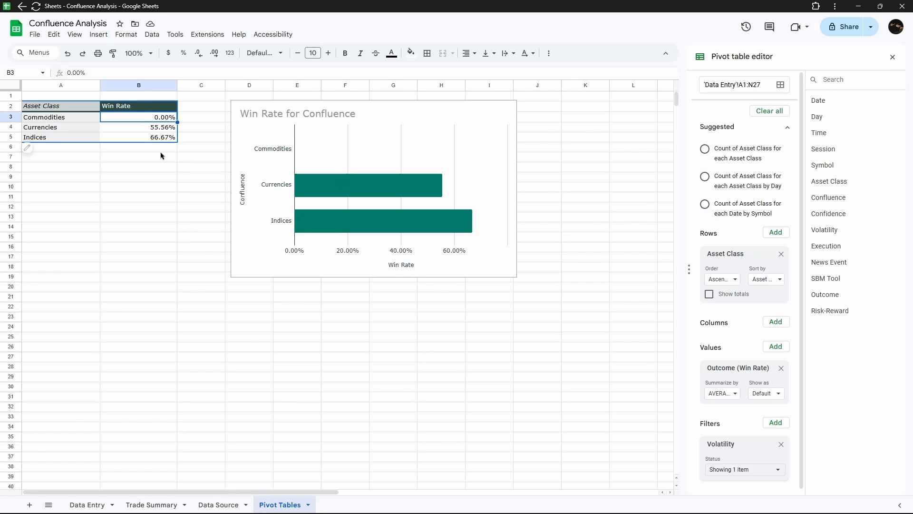
left_click(152, 505)
Replace the pivot table's Volatility filter with a News Event filter and check the News Event column on the Data Entry sheet.
left_click(781, 446)
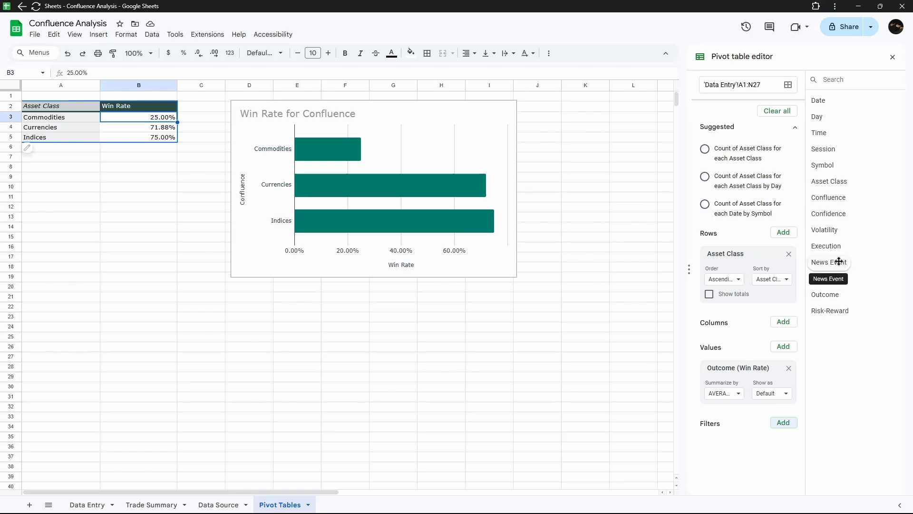
left_click_drag(835, 261, 723, 450)
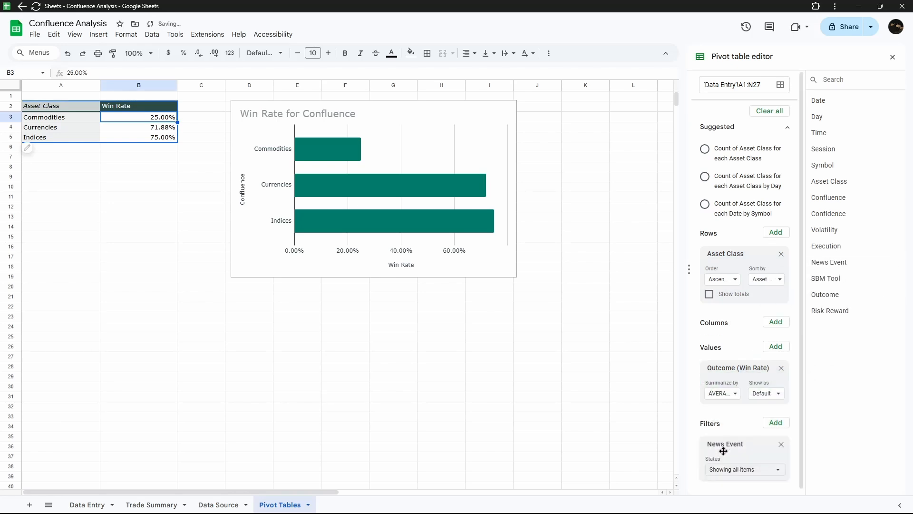
left_click(742, 476)
left_click(758, 380)
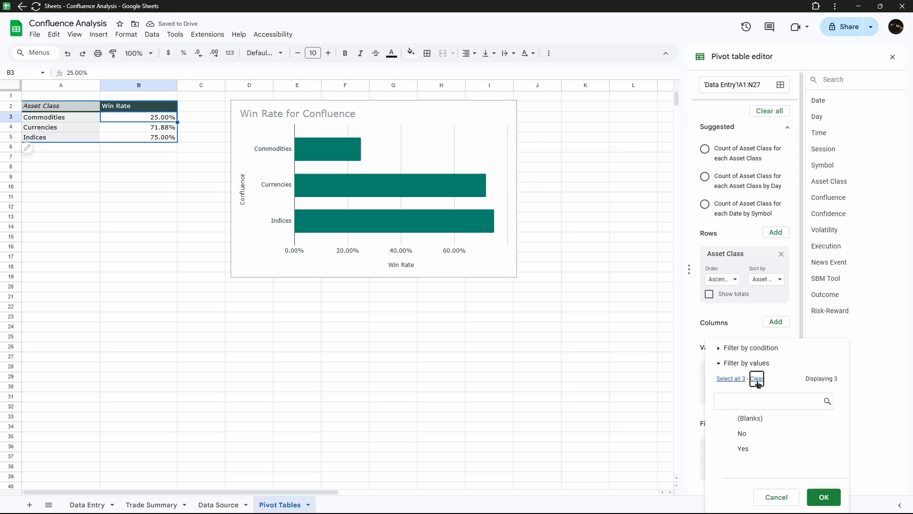
left_click(88, 504)
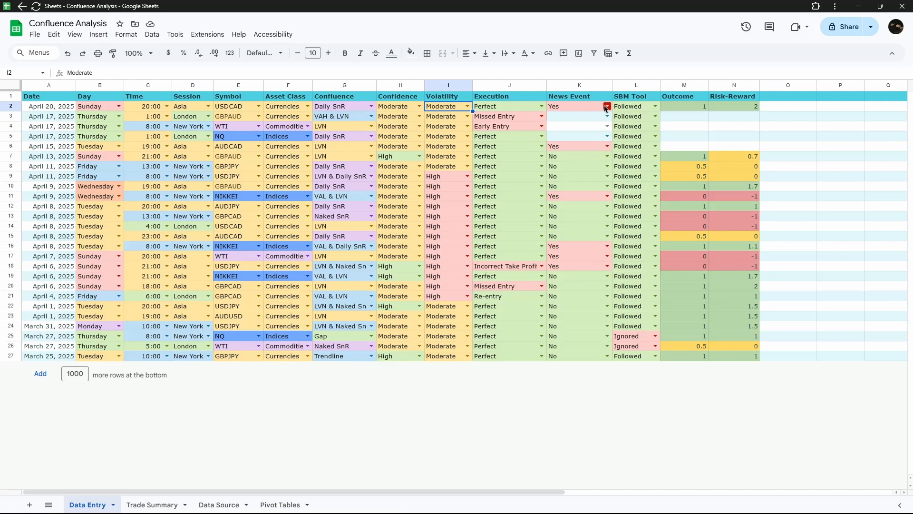
left_click(273, 504)
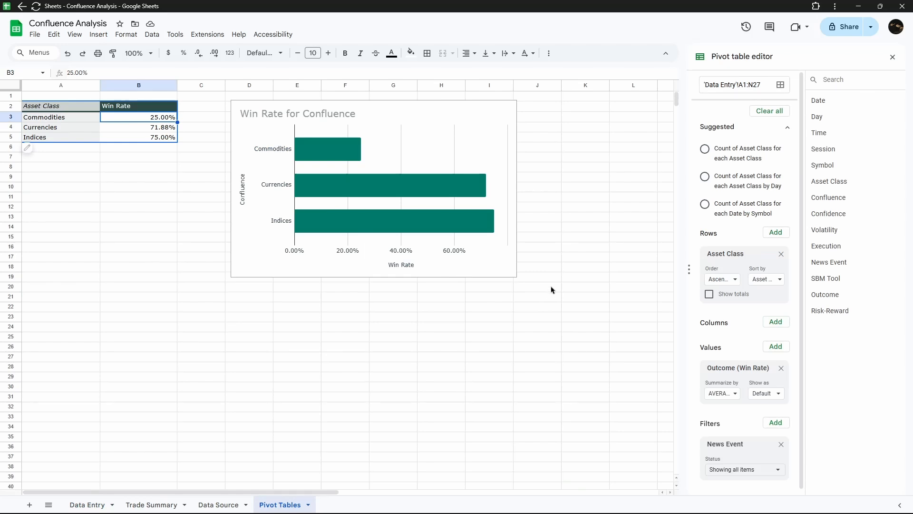
Restrict the pivot table's News Event filter to only No.
left_click(740, 473)
left_click(757, 379)
left_click(741, 433)
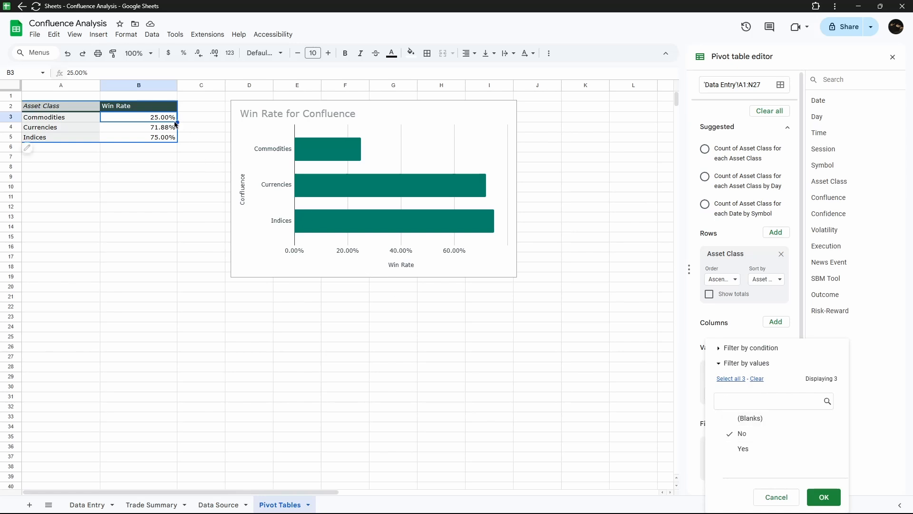
left_click(826, 496)
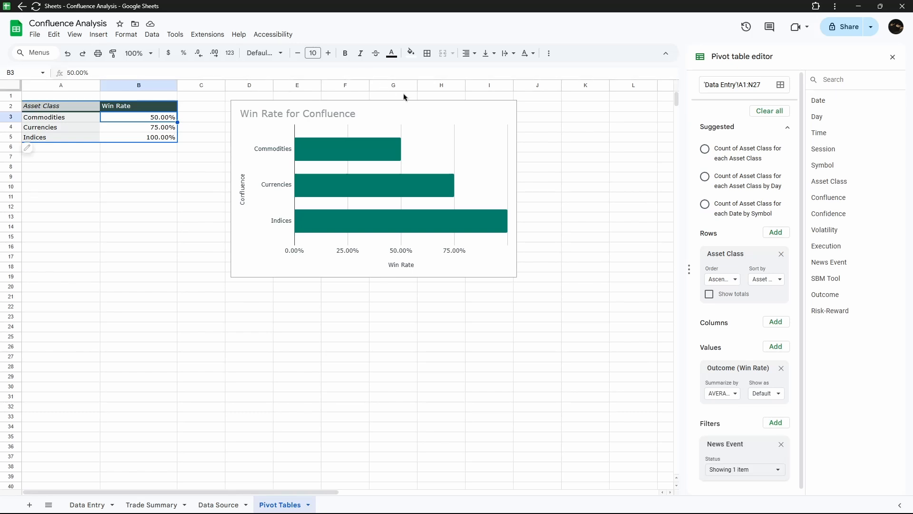
Remove the News Event filter, replace Asset Class with Time in the pivot table's rows, and turn off its totals.
left_click(781, 443)
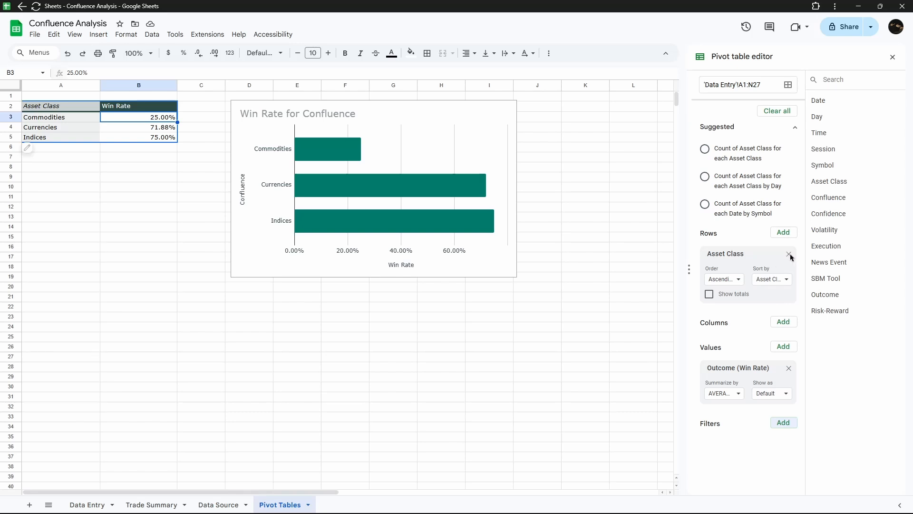
left_click_drag(820, 133, 730, 248)
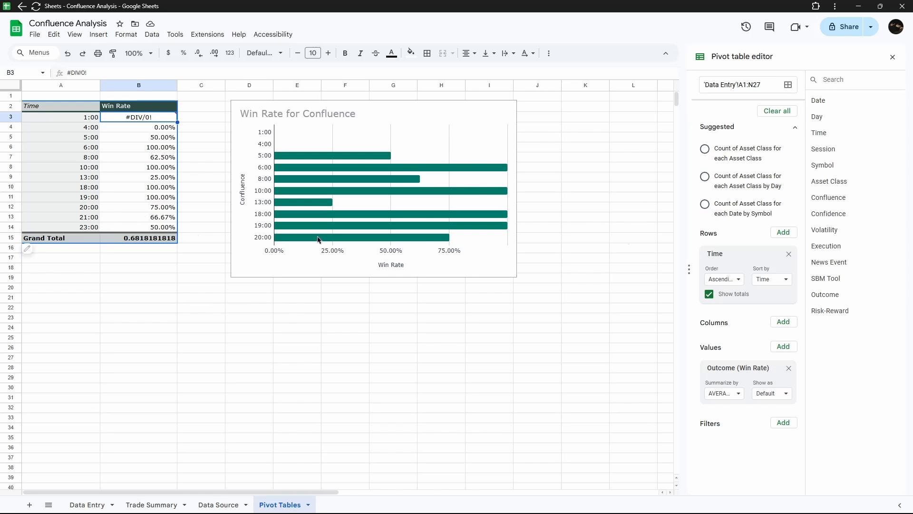
left_click(709, 294)
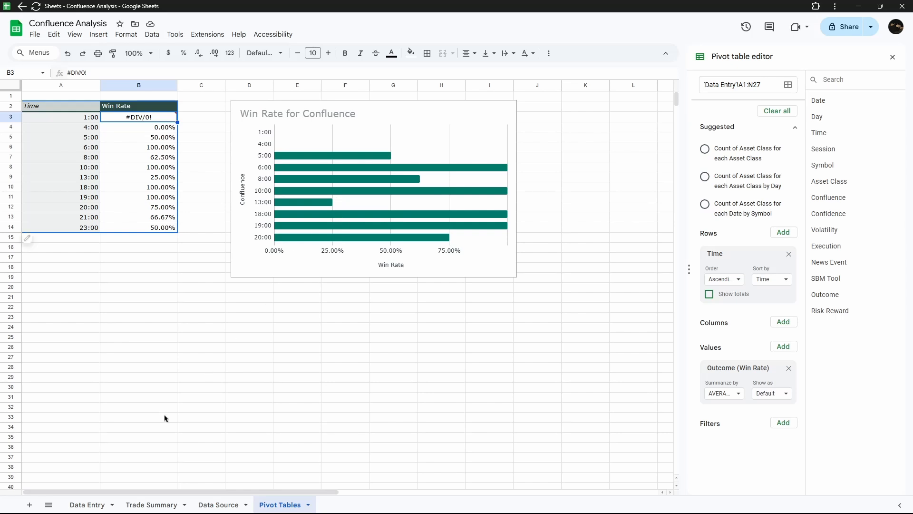
On the Trade Summary sheet, examine the formulas for total trades, total win rate, and best and worst performing asset class.
left_click(91, 503)
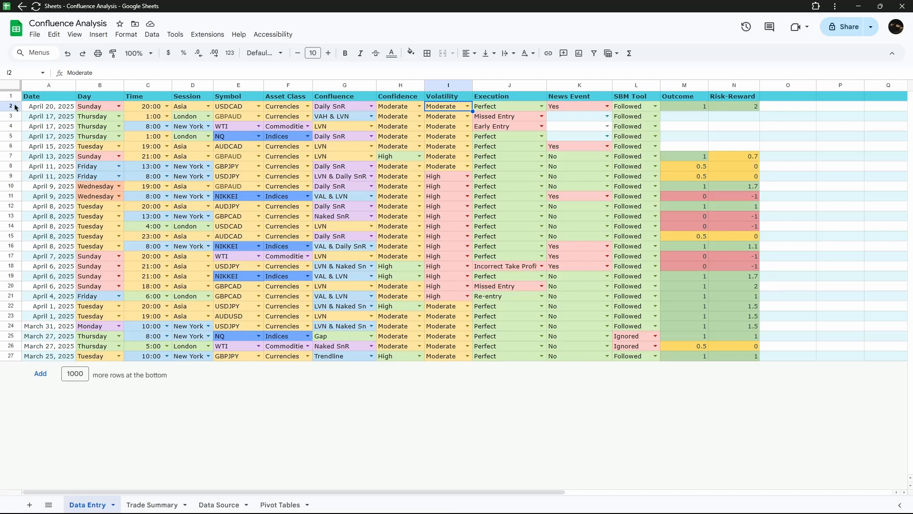
left_click(153, 505)
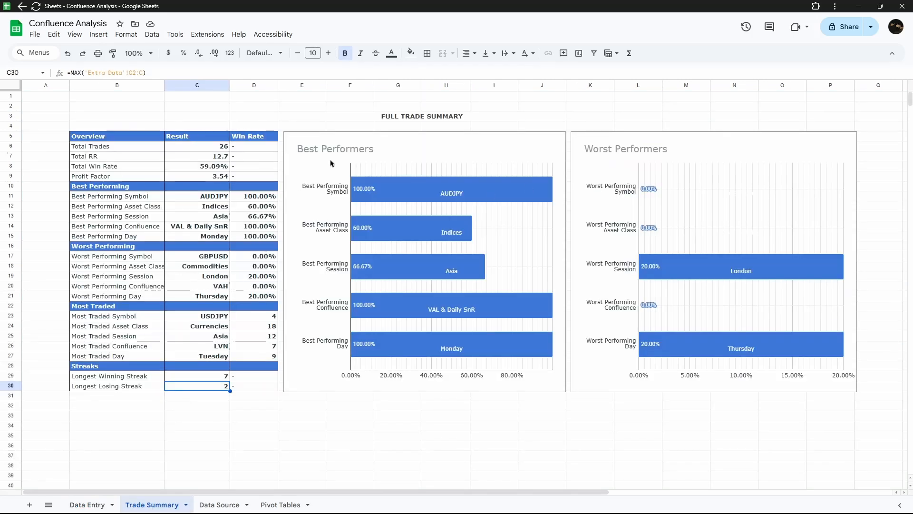
left_click(212, 147)
double_click(215, 146)
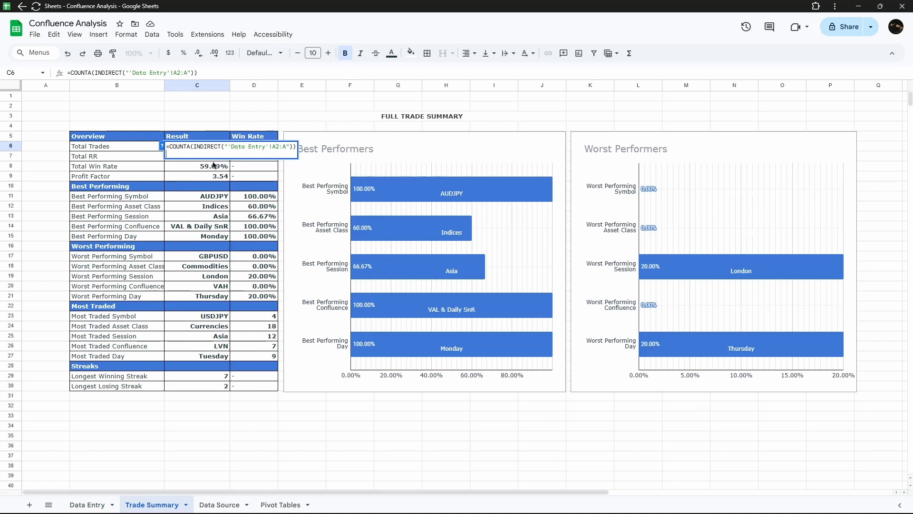
double_click(215, 166)
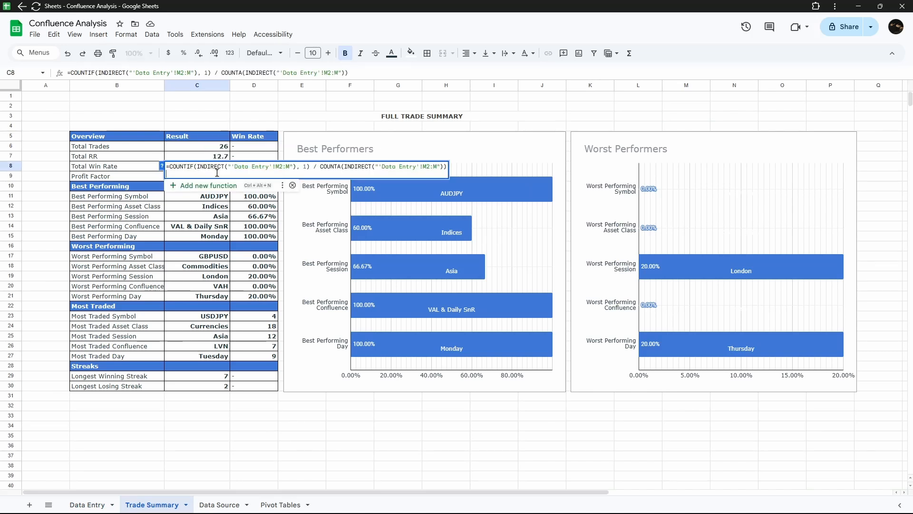
left_click(215, 208)
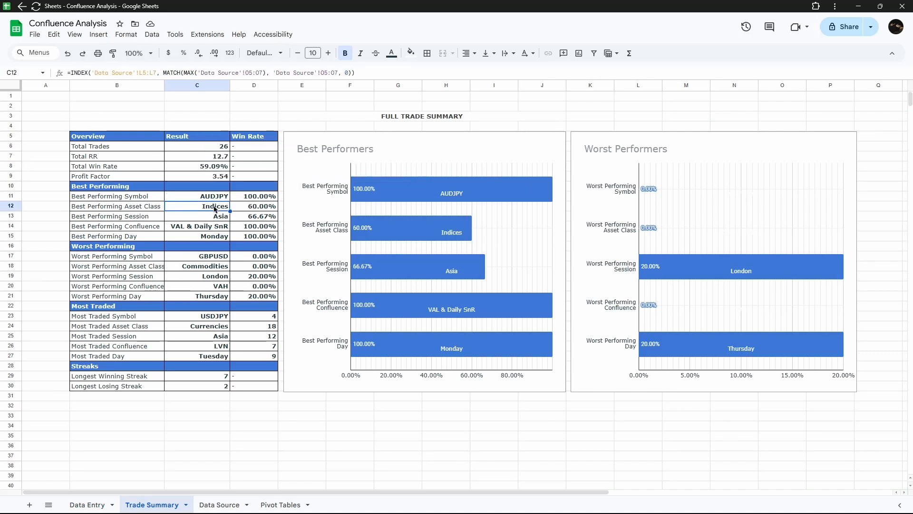
double_click(214, 210)
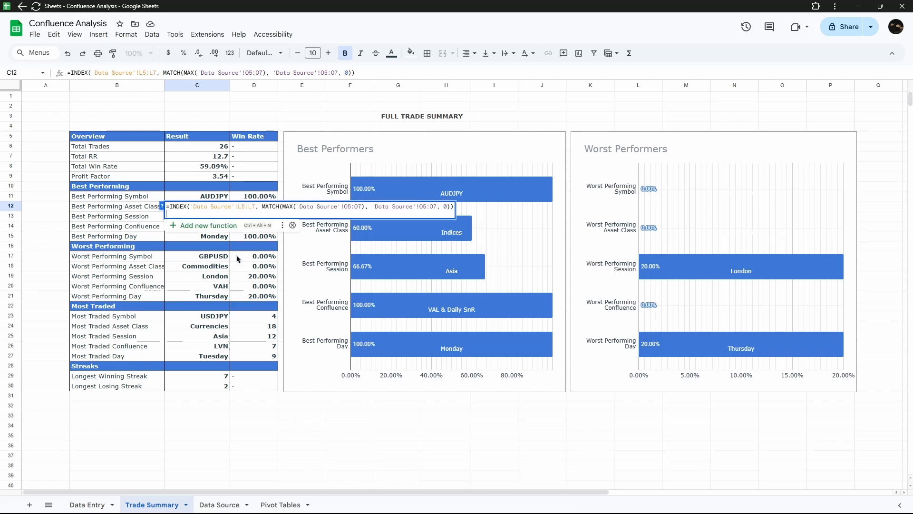
left_click(200, 266)
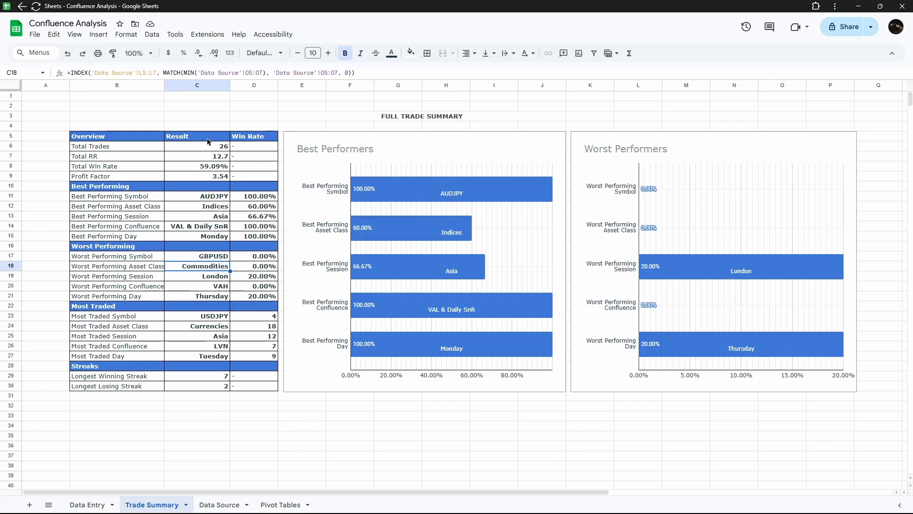
Examine the # of Wins formulas in Symbol Stats and Confluence Stats on the Data Source sheet, then return to Data Entry.
left_click(227, 505)
left_click(202, 150)
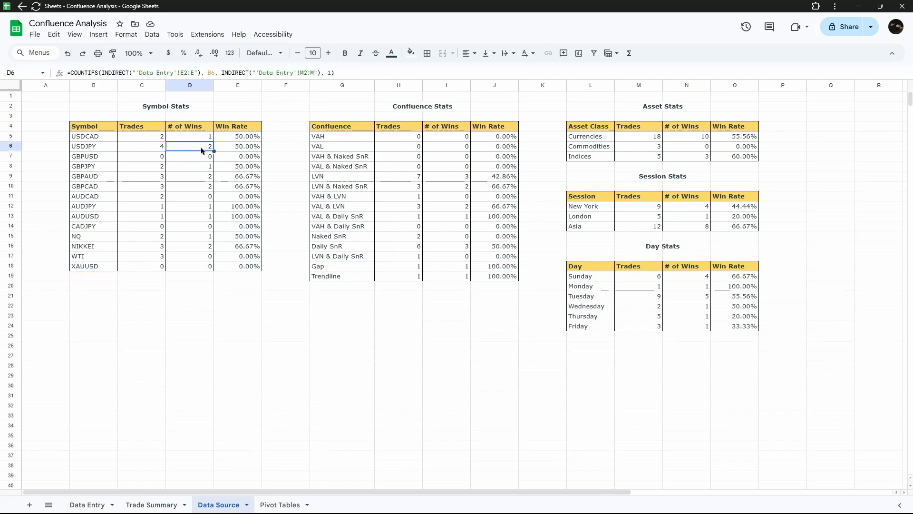
double_click(202, 149)
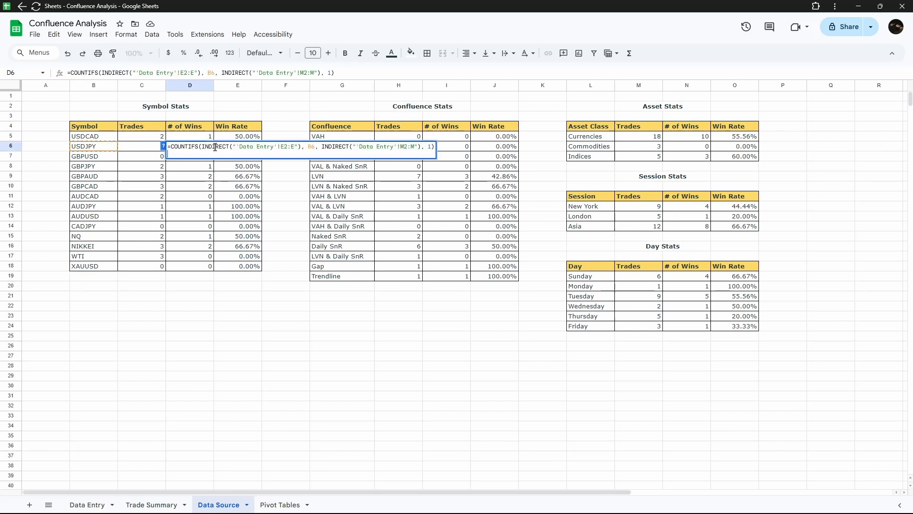
double_click(208, 179)
left_click(435, 207)
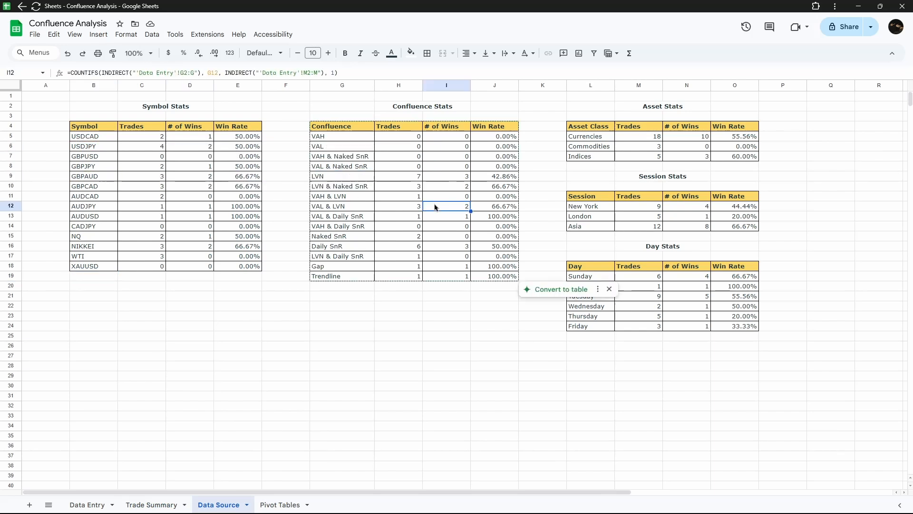
double_click(436, 208)
left_click(280, 505)
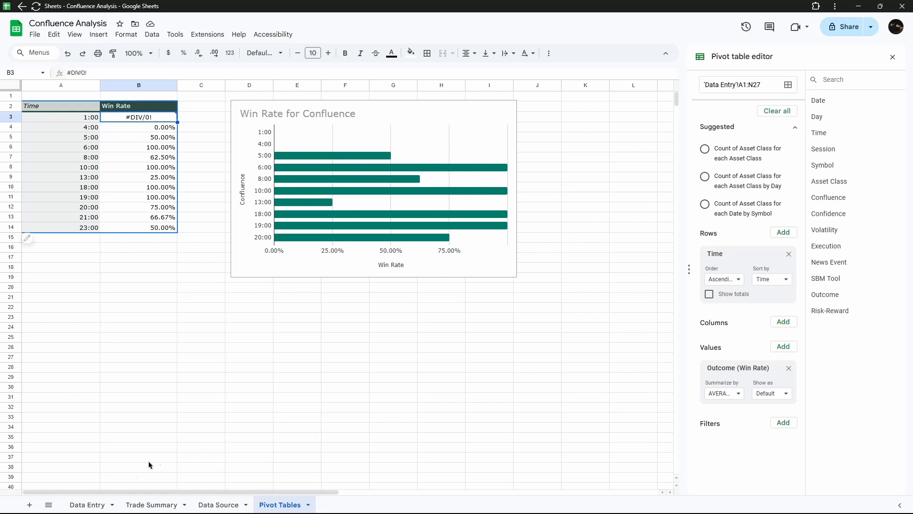
left_click(84, 505)
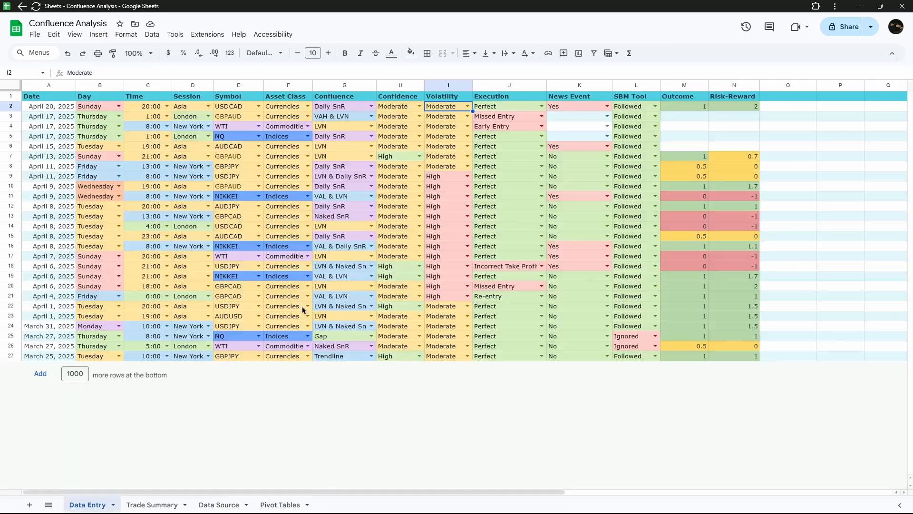